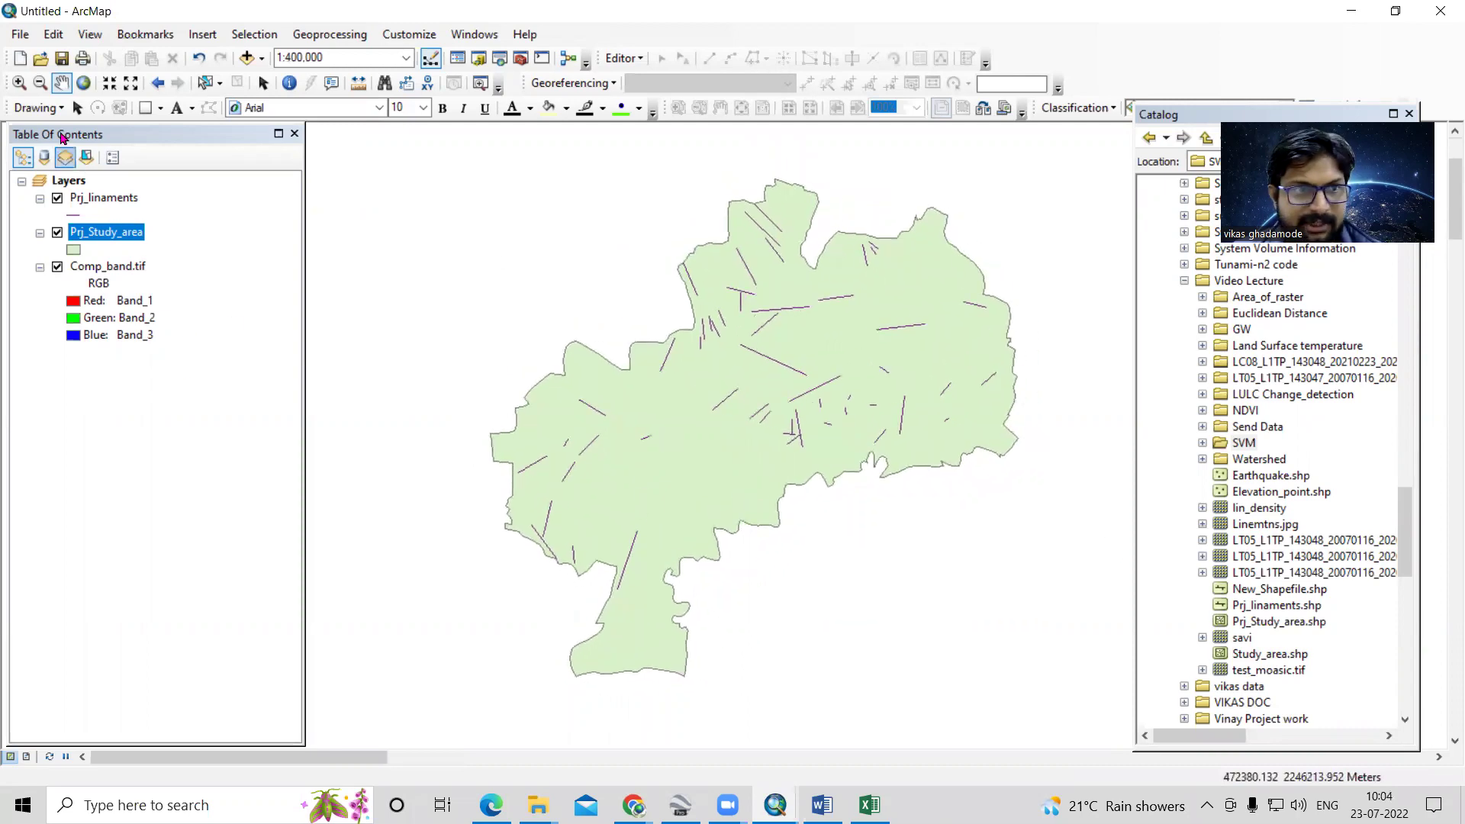
Step: Start a new ArcMap document from the Blank Map template
left_click(20, 58)
left_click(982, 611)
Step: Discard changes to the old map and add the Prj_Study_area and Prj_linaments shapefiles
left_click(738, 438)
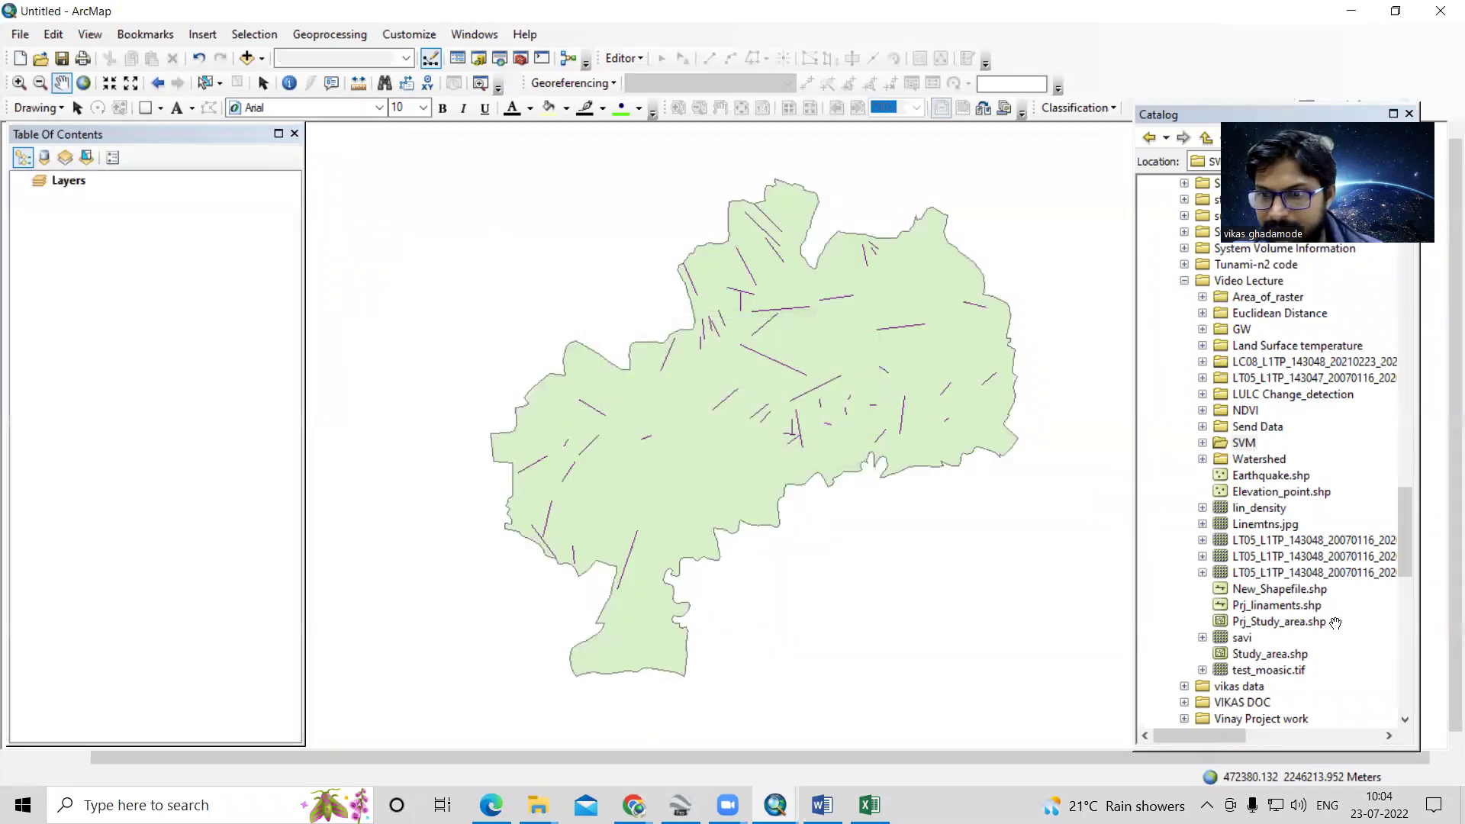
scroll(1307, 620, "down", 2)
scroll(1305, 617, "down", 1)
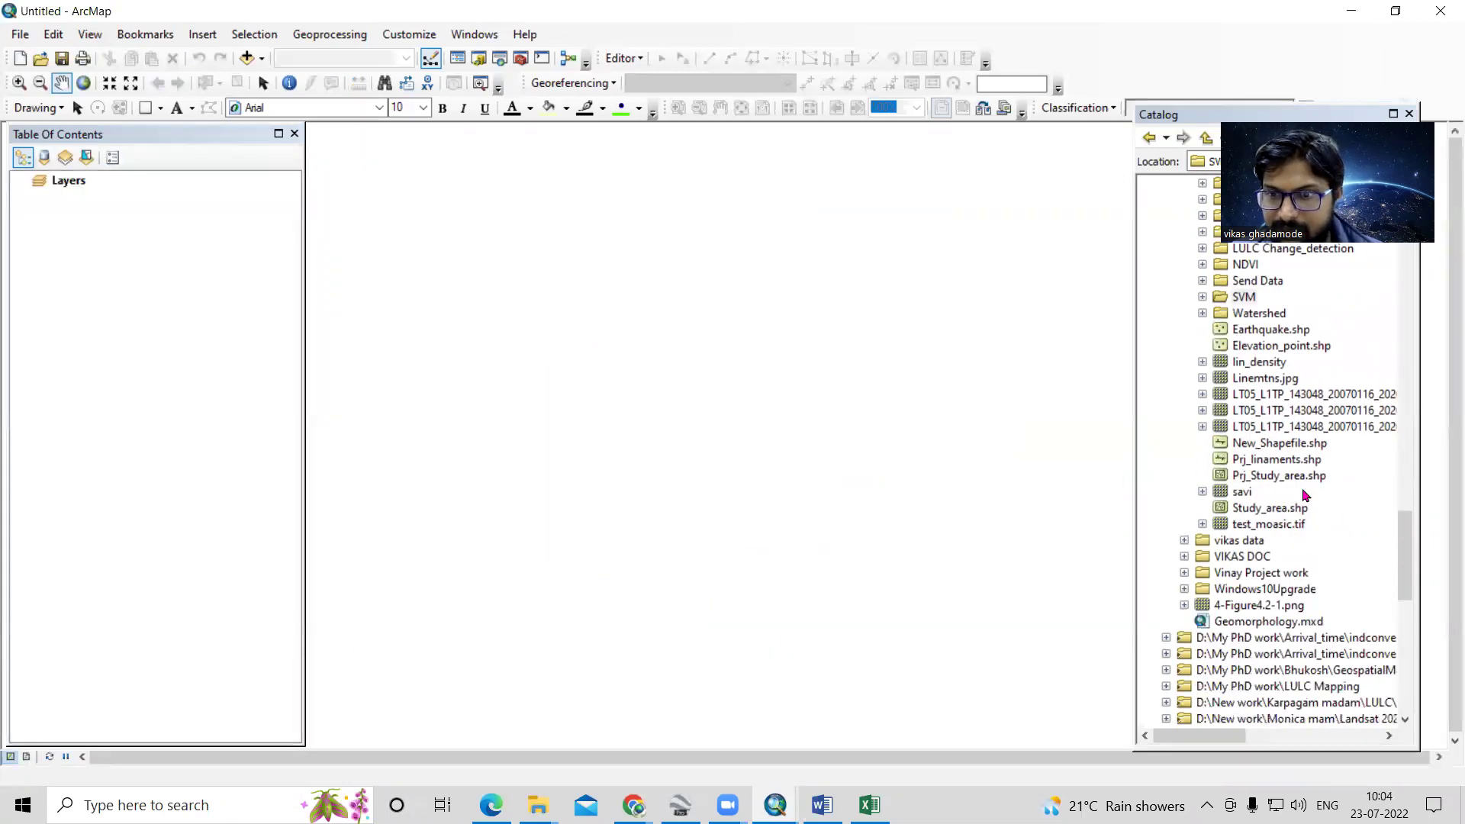
left_click_drag(1309, 478, 664, 481)
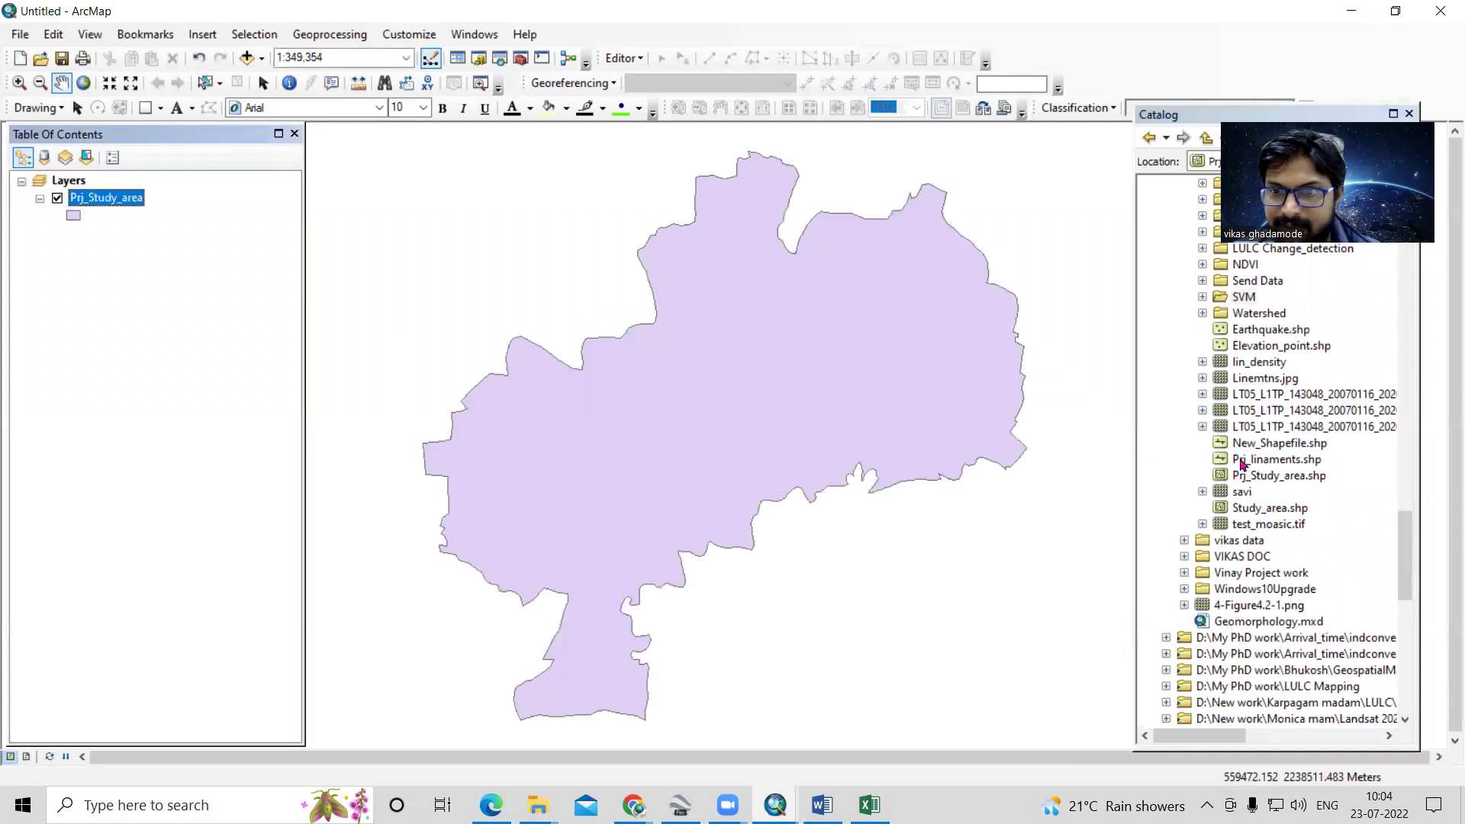
mouse_move(1290, 463)
left_mouse_down()
mouse_move(889, 533)
mouse_move(857, 497)
left_mouse_up()
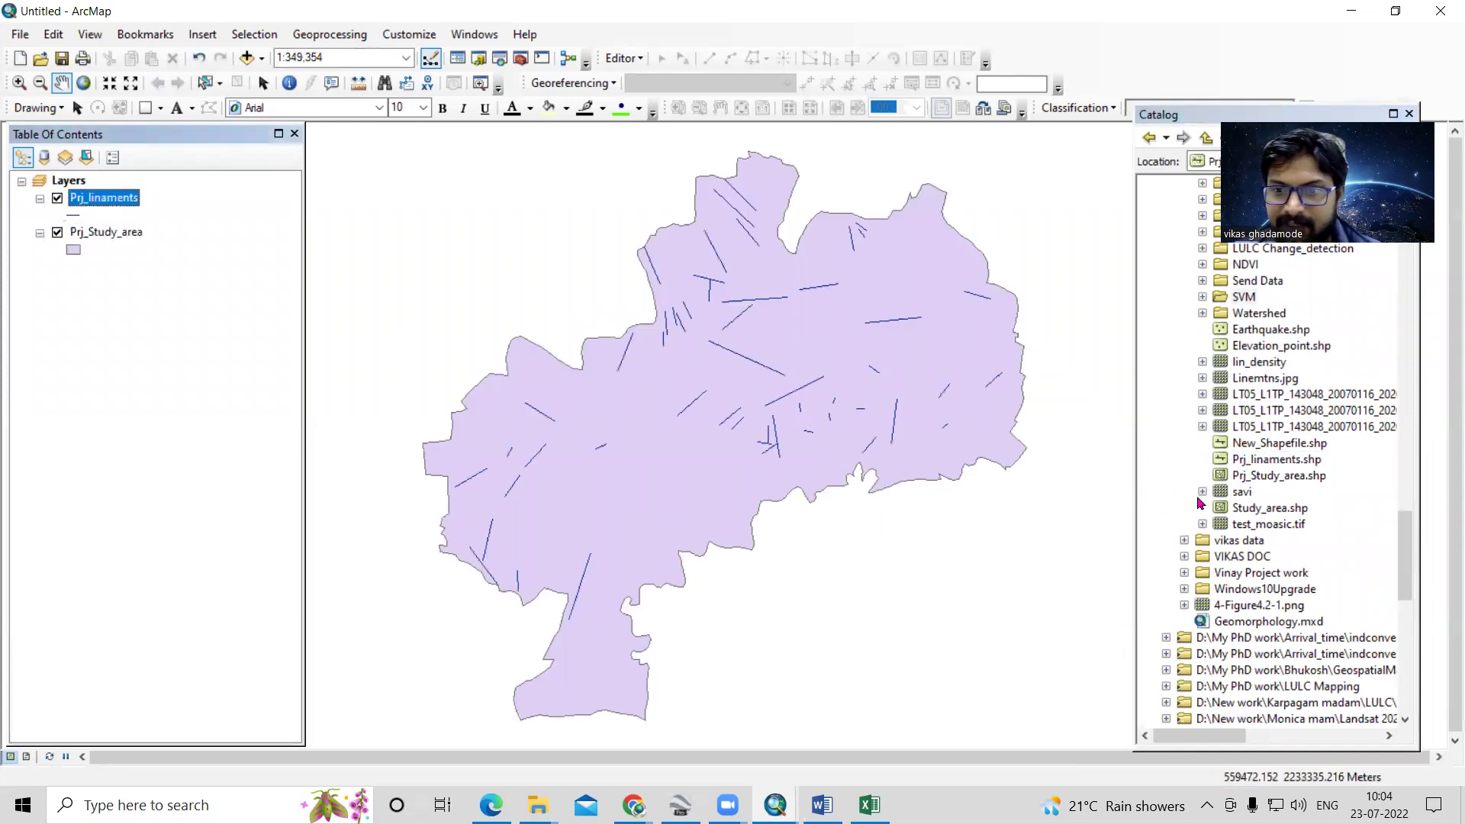
Step: Add Comp_band.tif from the SVM folder to the map as a layer
scroll(1252, 512, "up", 4)
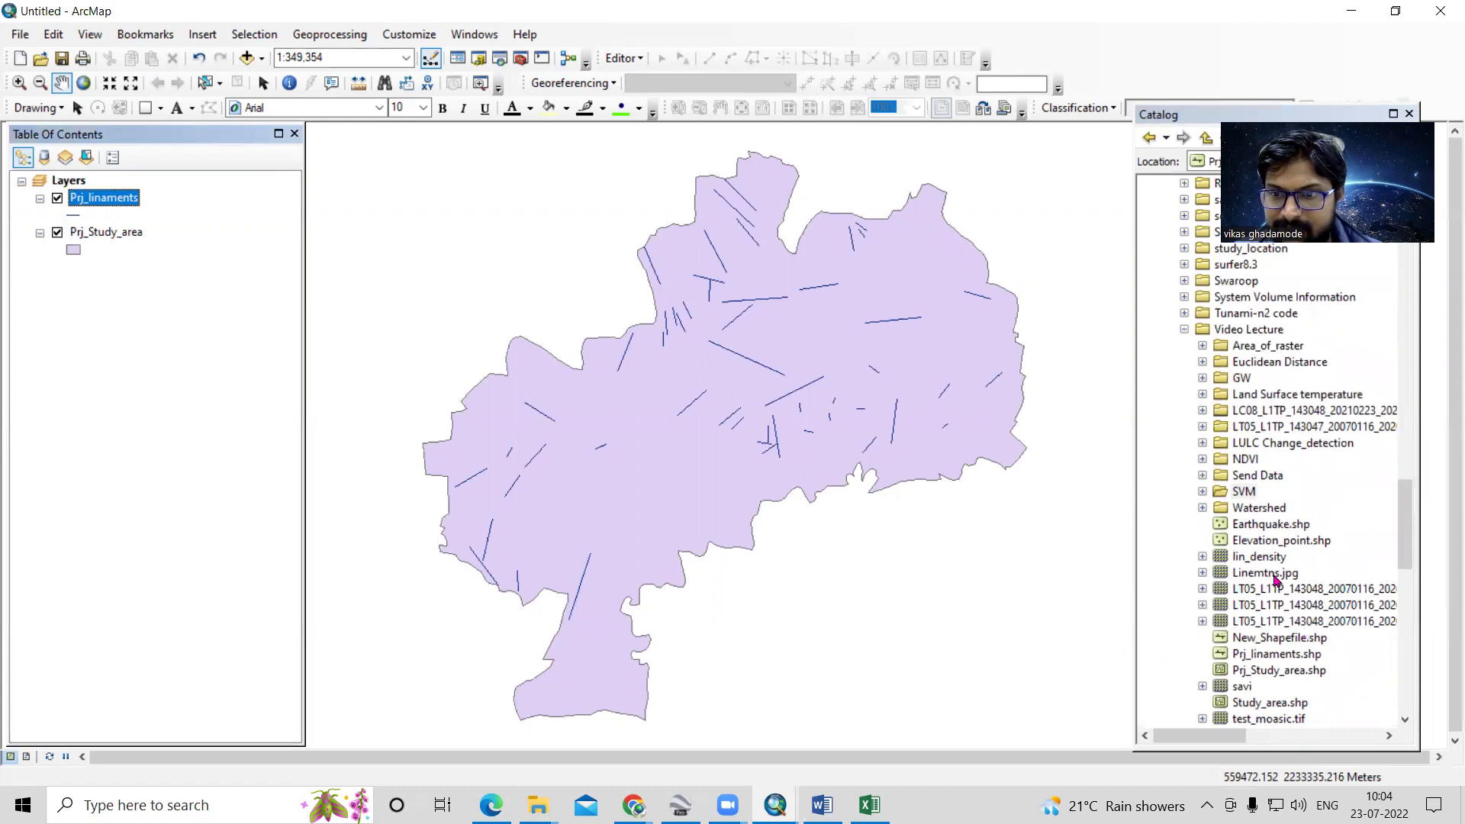
scroll(1266, 543, "down", 2)
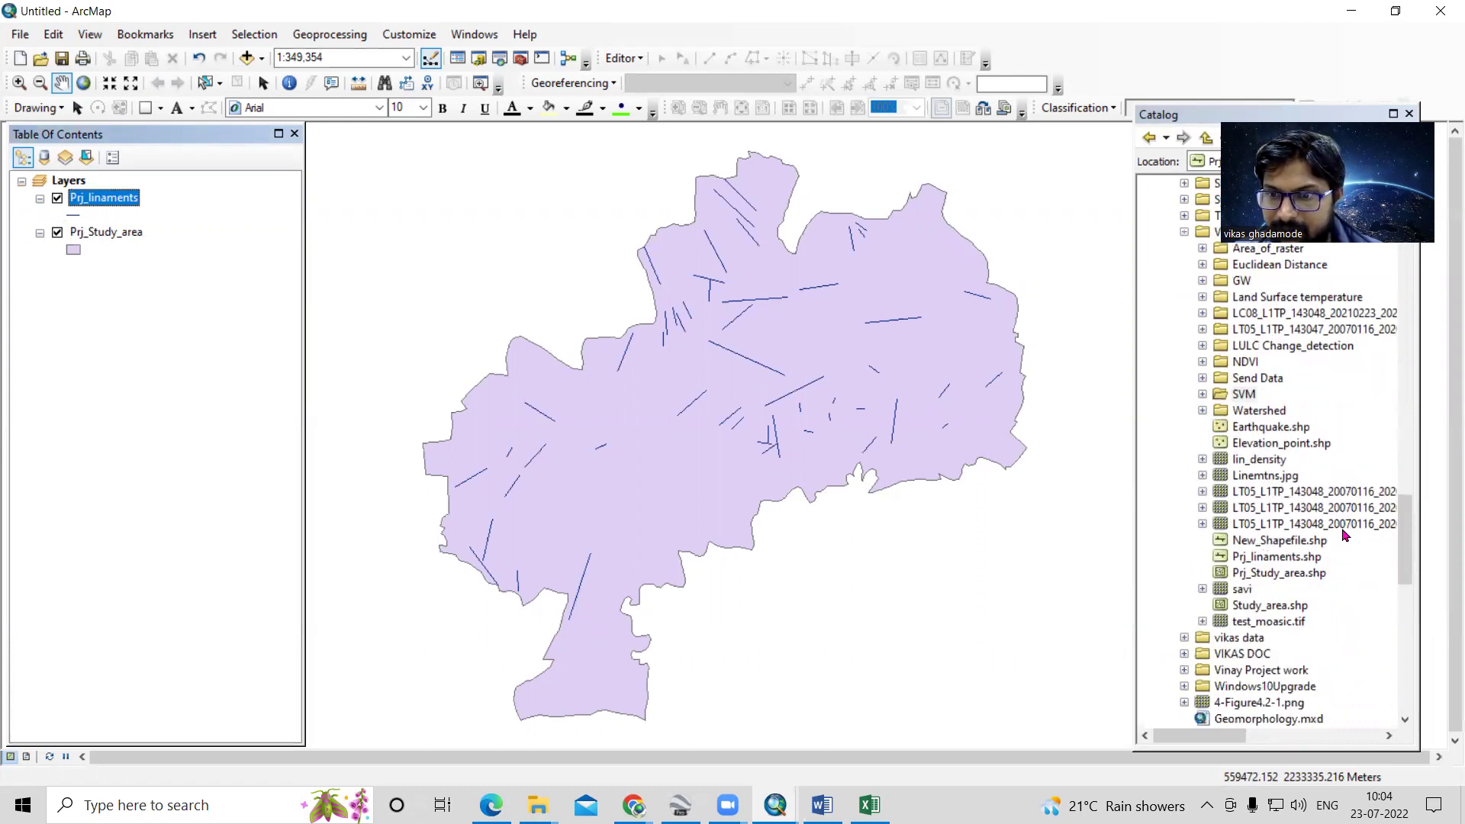
double_click(1257, 394)
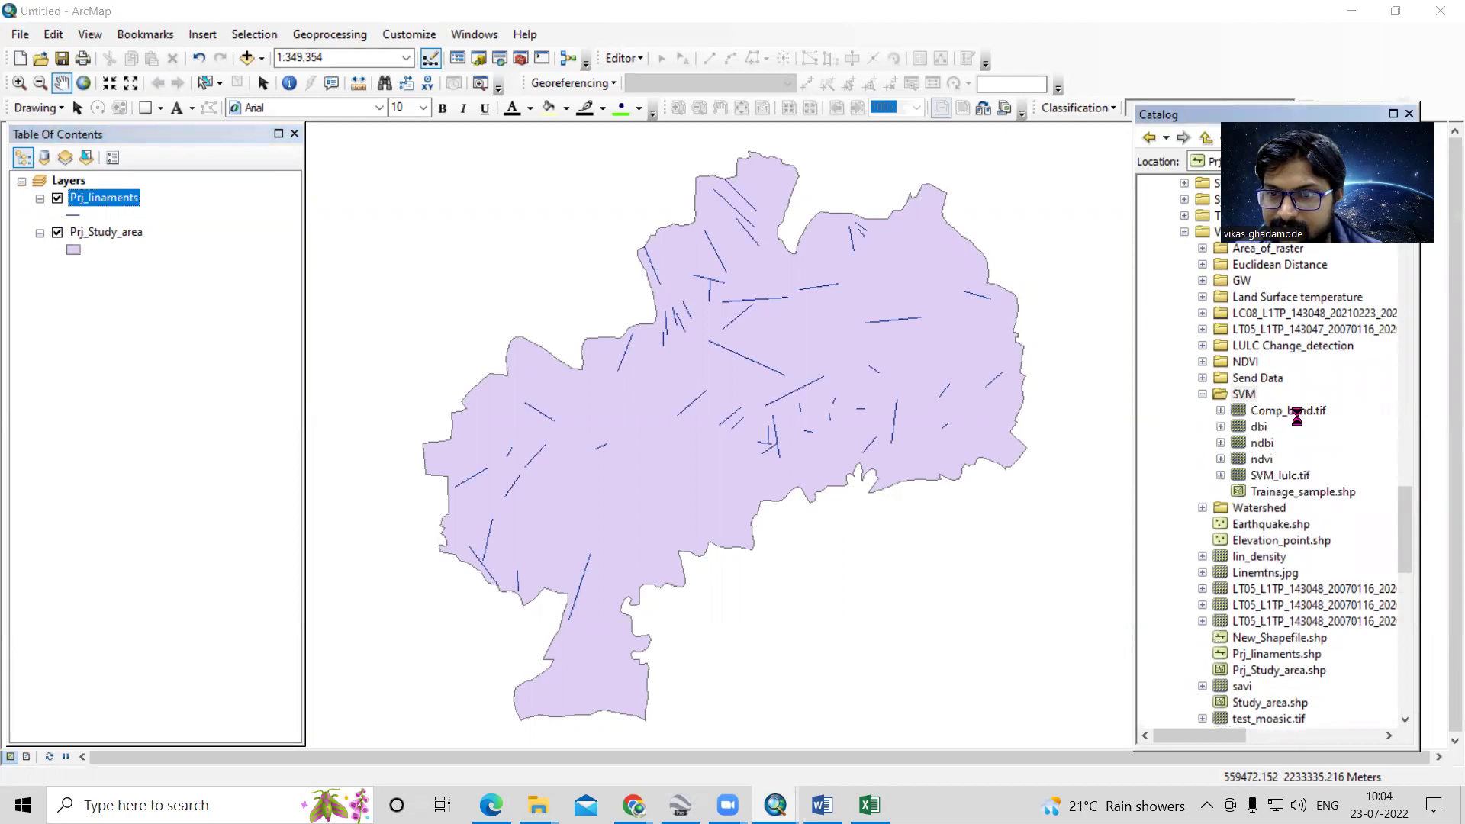
left_click(849, 656)
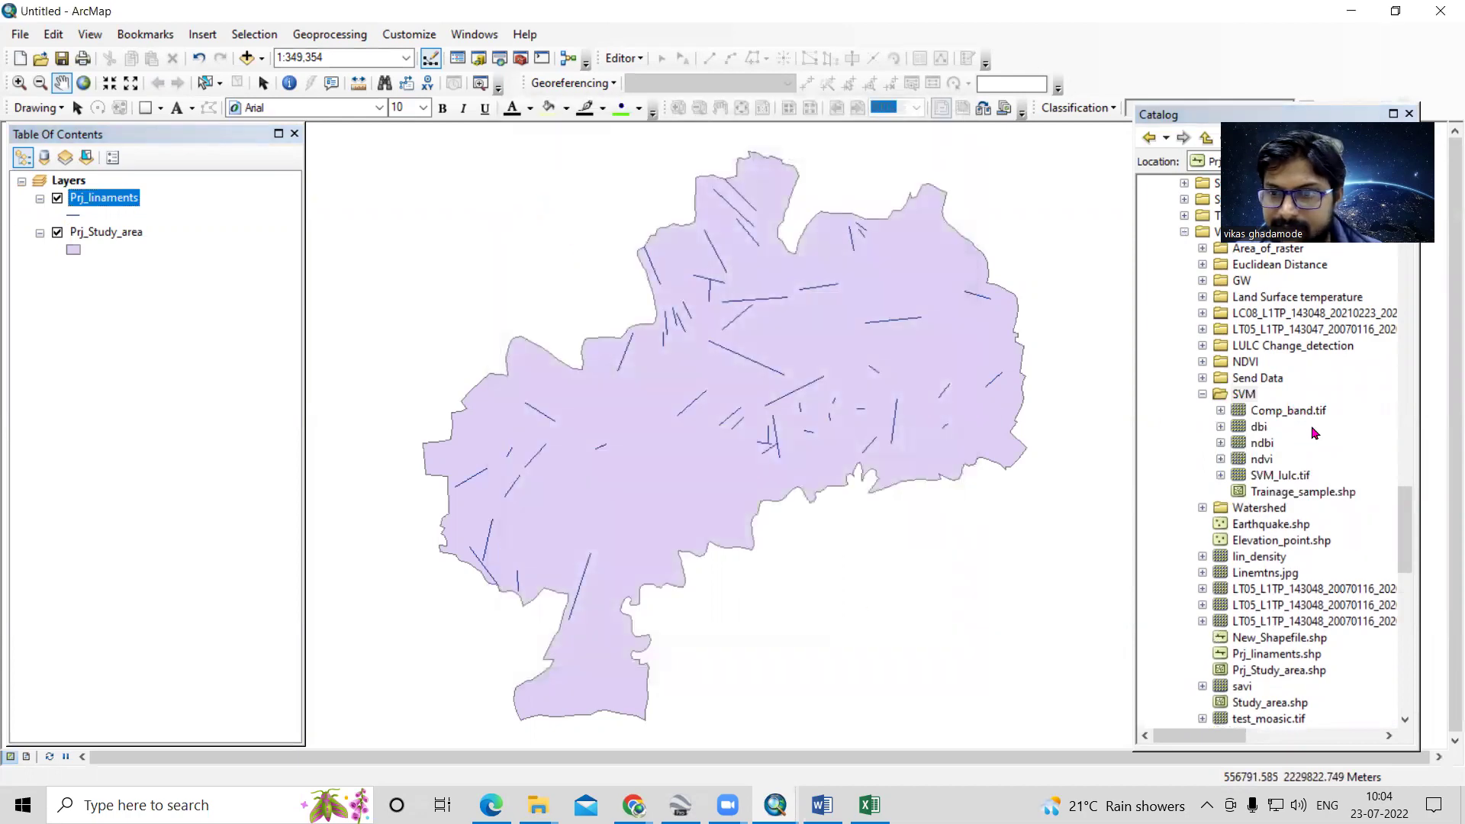
left_click_drag(1307, 414, 800, 506)
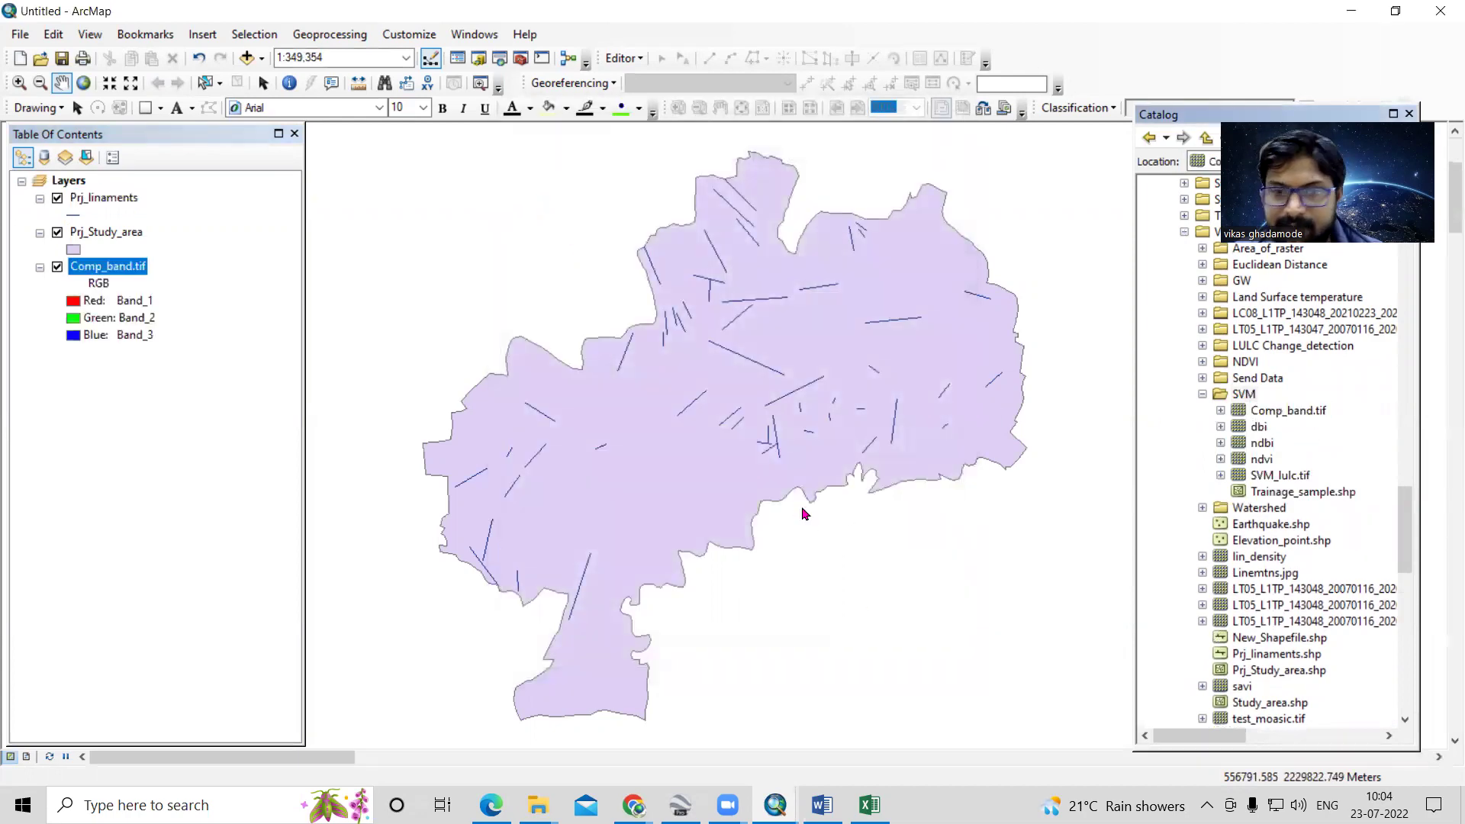
Step: Zoom to the Comp_band raster, then zoom back to the Prj_Study_area layer
right_click(122, 267)
left_click(177, 366)
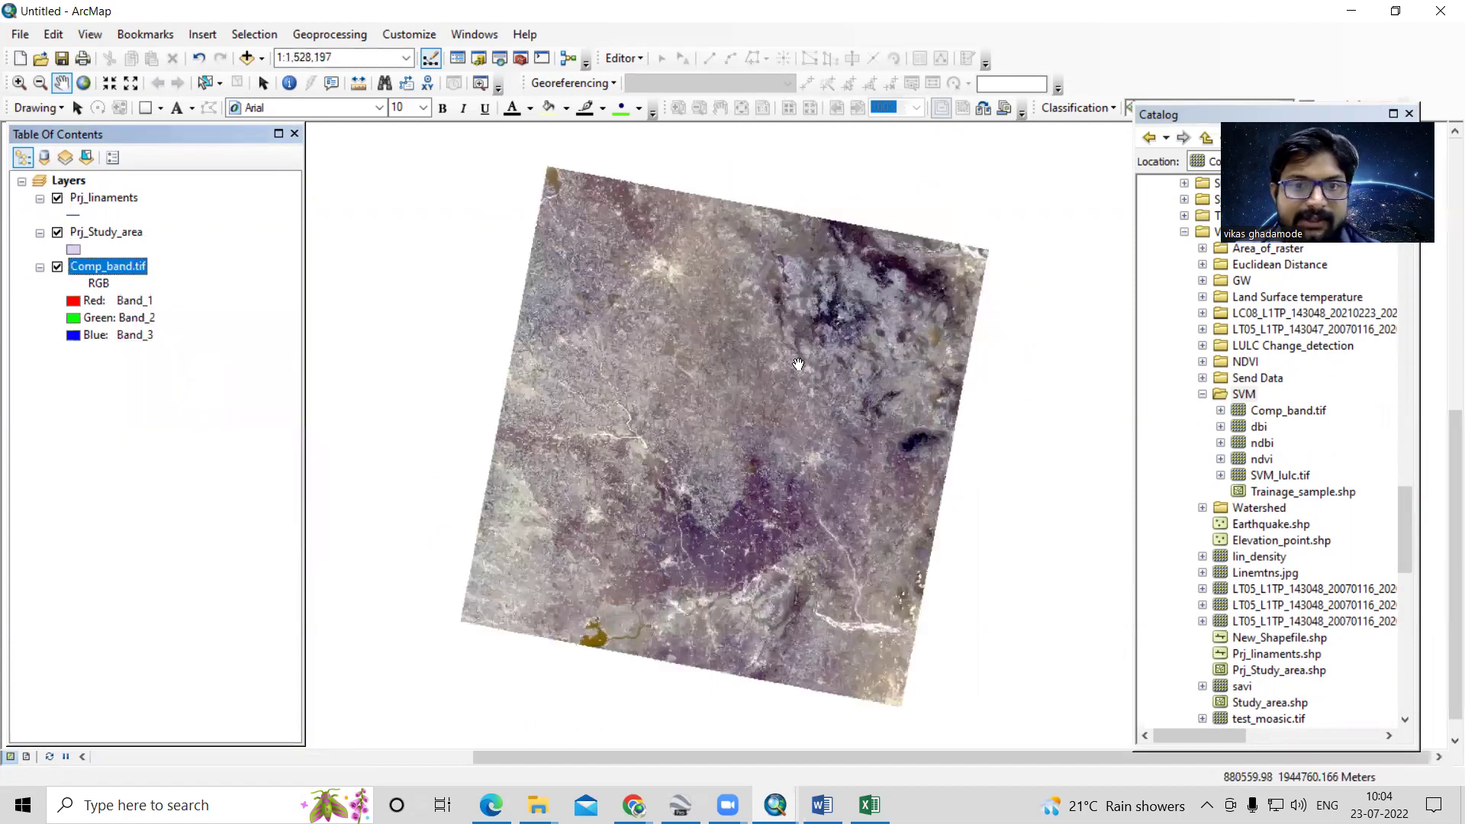
right_click(108, 231)
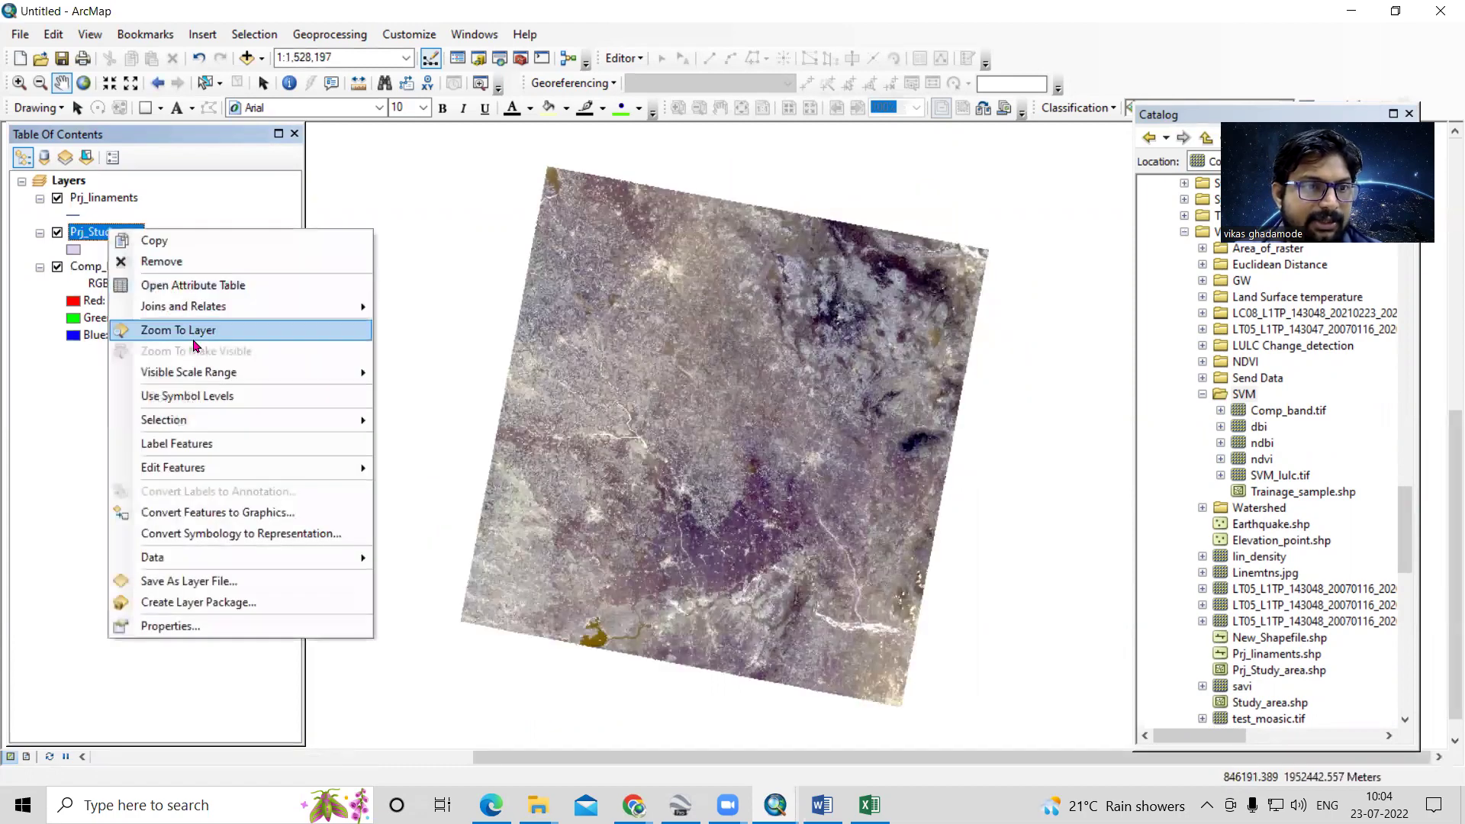
left_click(193, 336)
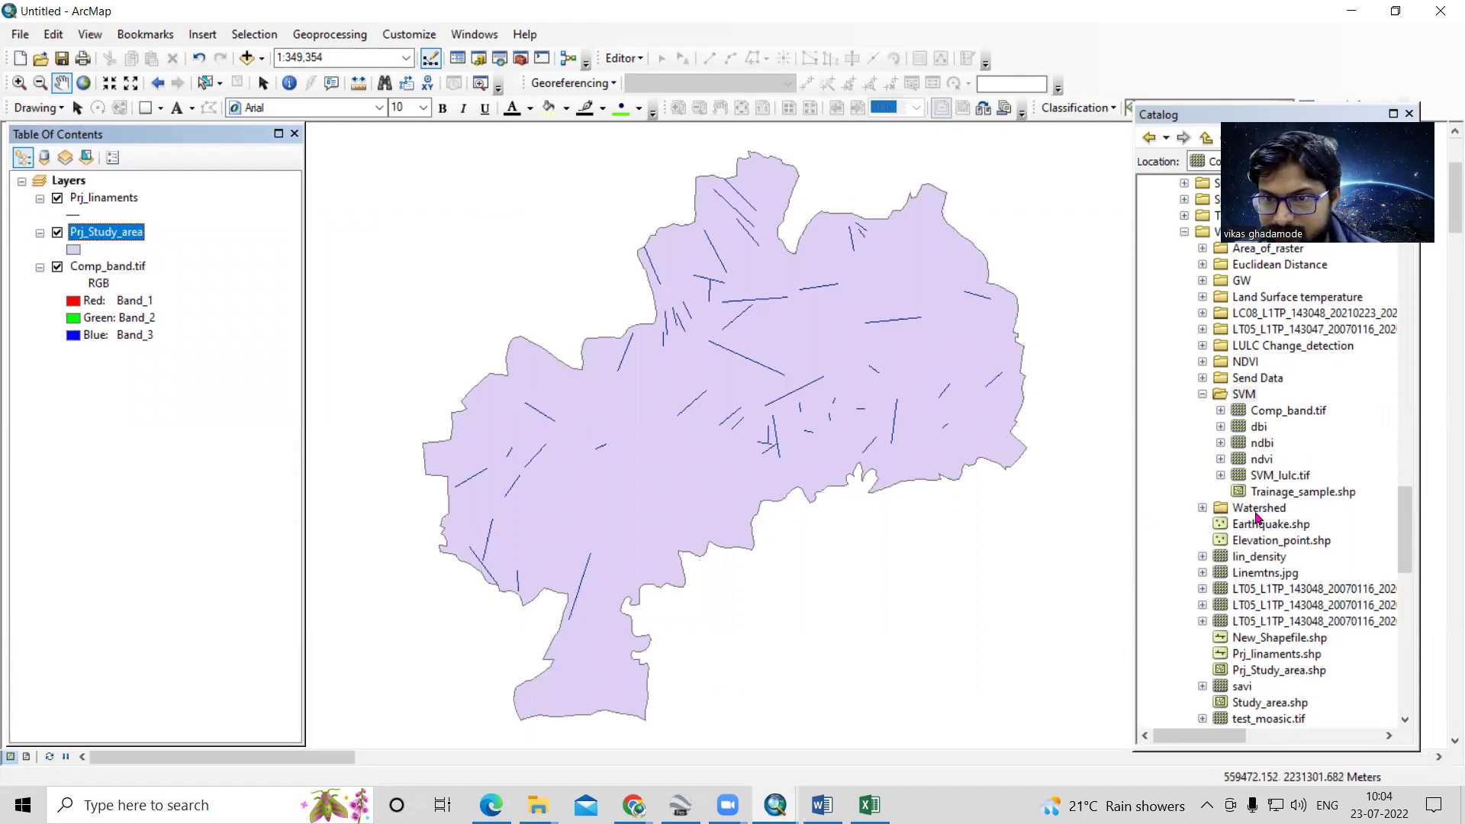
Step: Select Prj_Study_area.shp in the Catalog and refresh the Video Lecture folder listing
scroll(1259, 488, "down", 1)
scroll(1273, 489, "up", 2)
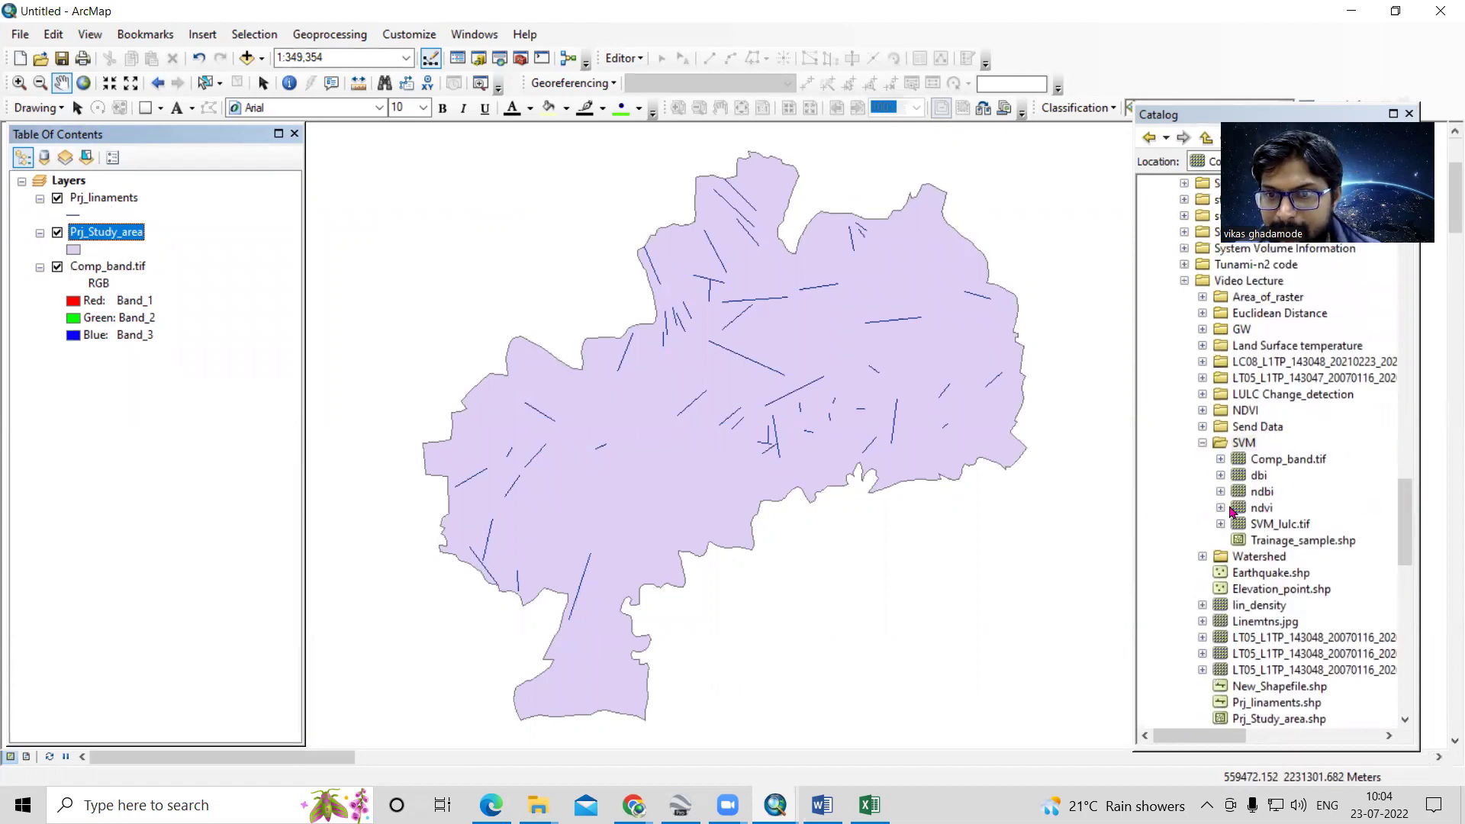
scroll(1287, 605, "down", 2)
left_click(1273, 623)
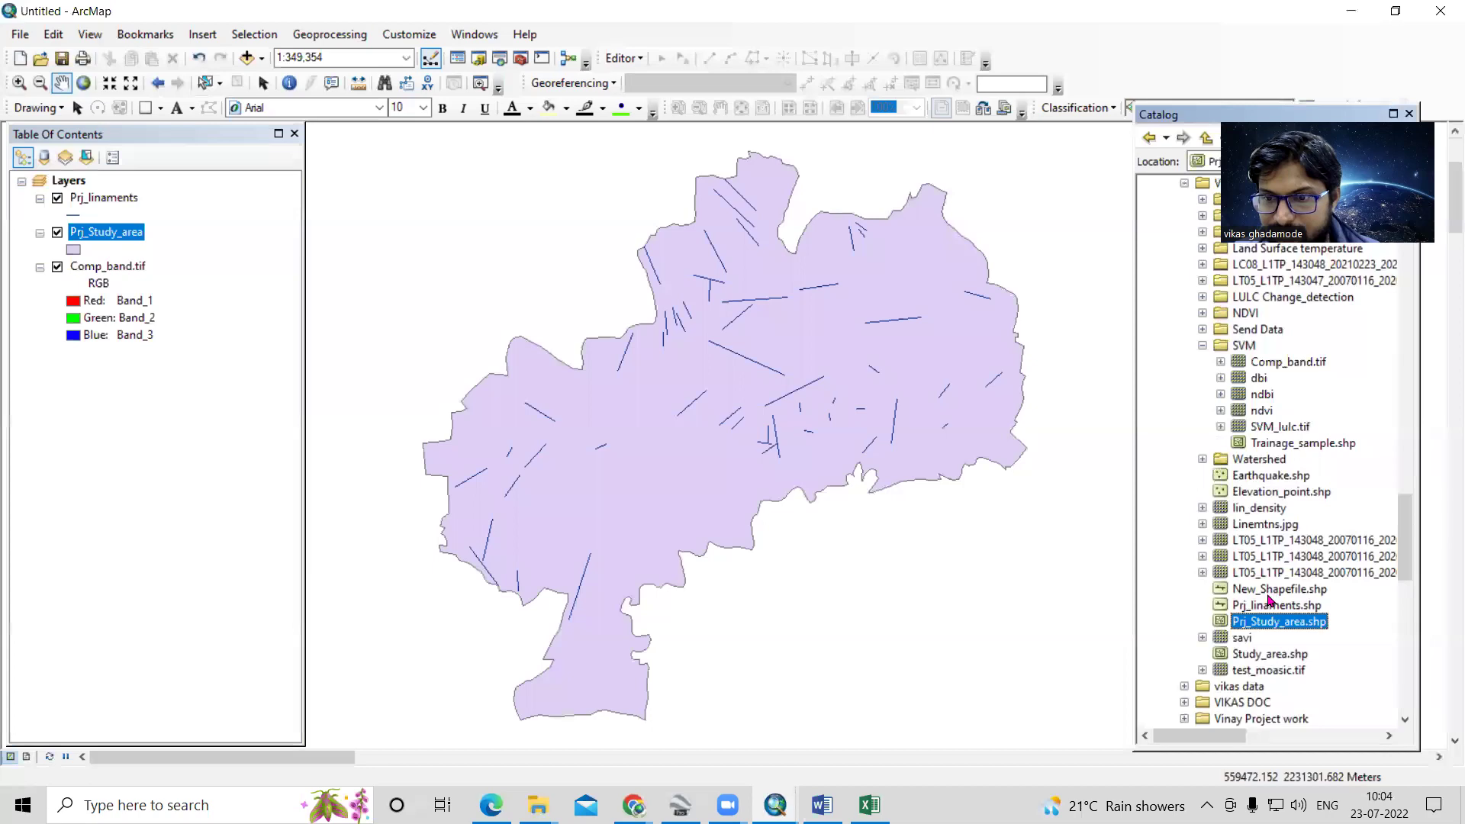
scroll(1271, 607, "up", 3)
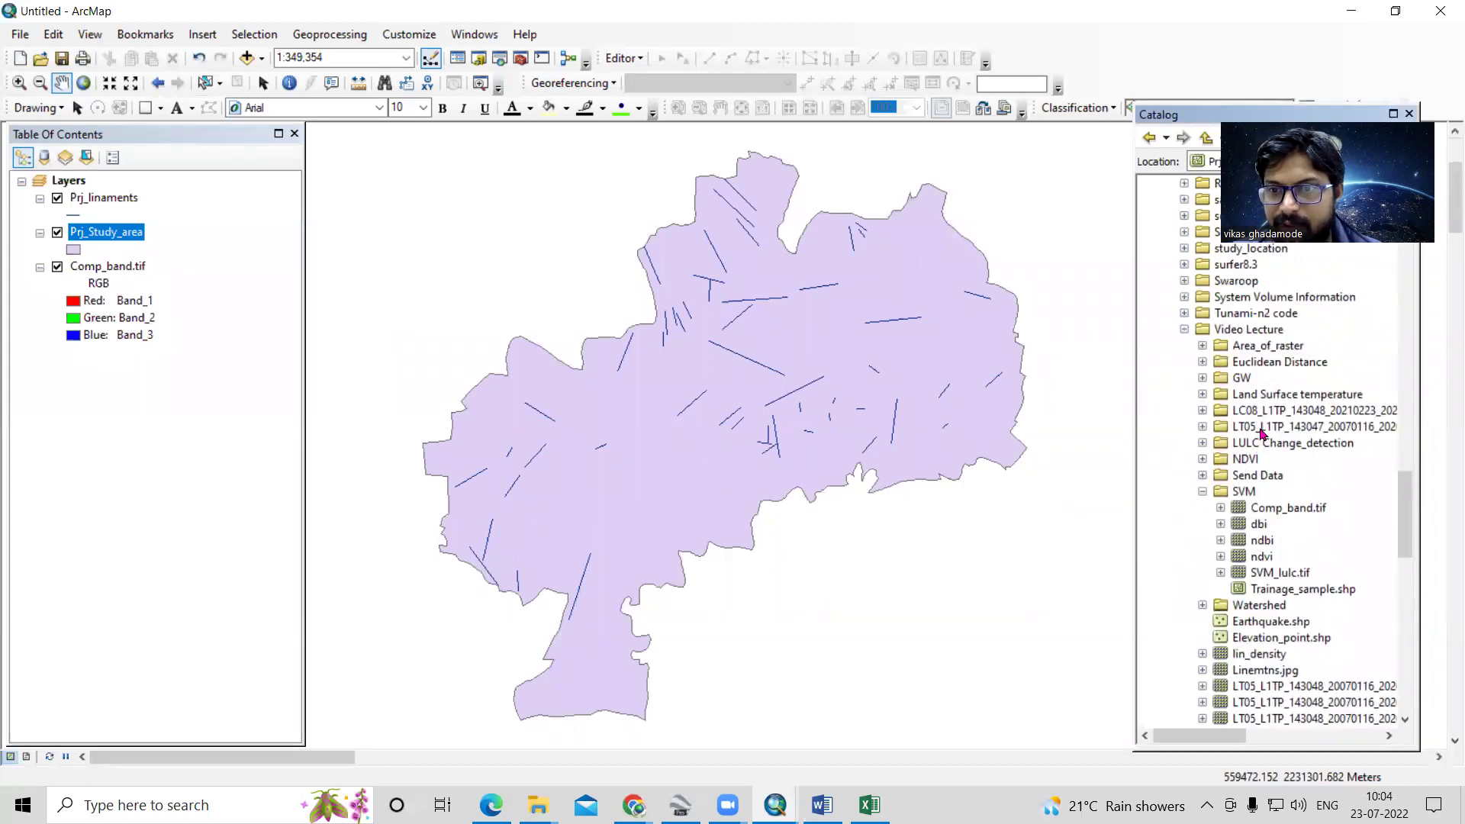
left_click(1184, 330)
left_click(1184, 330)
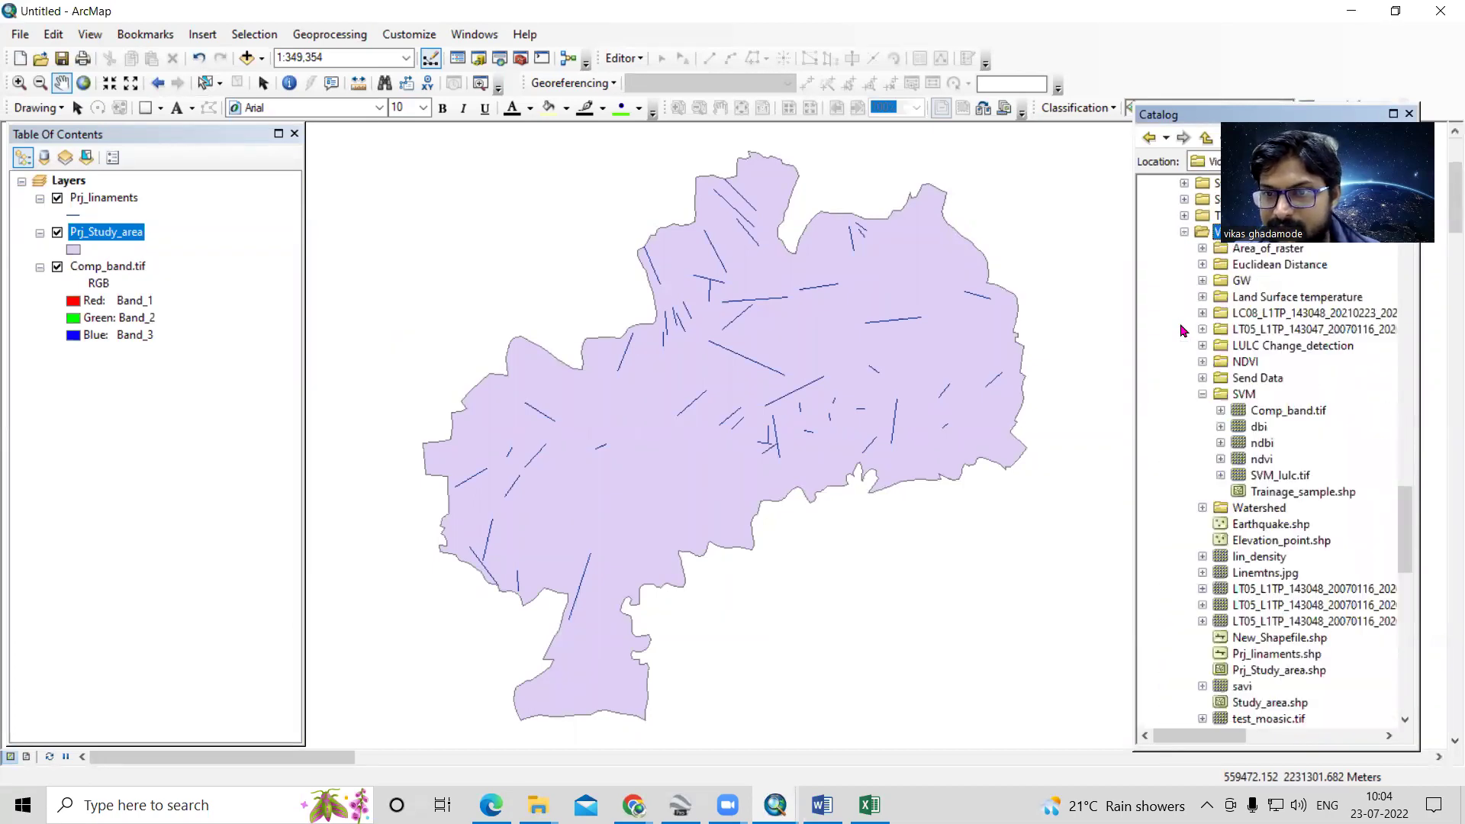
scroll(1271, 351, "up", 2)
Step: Add a new folder named SEND_Arcmap_data under Video Lecture, then select Prj_Study_area.shp
right_click(1266, 334)
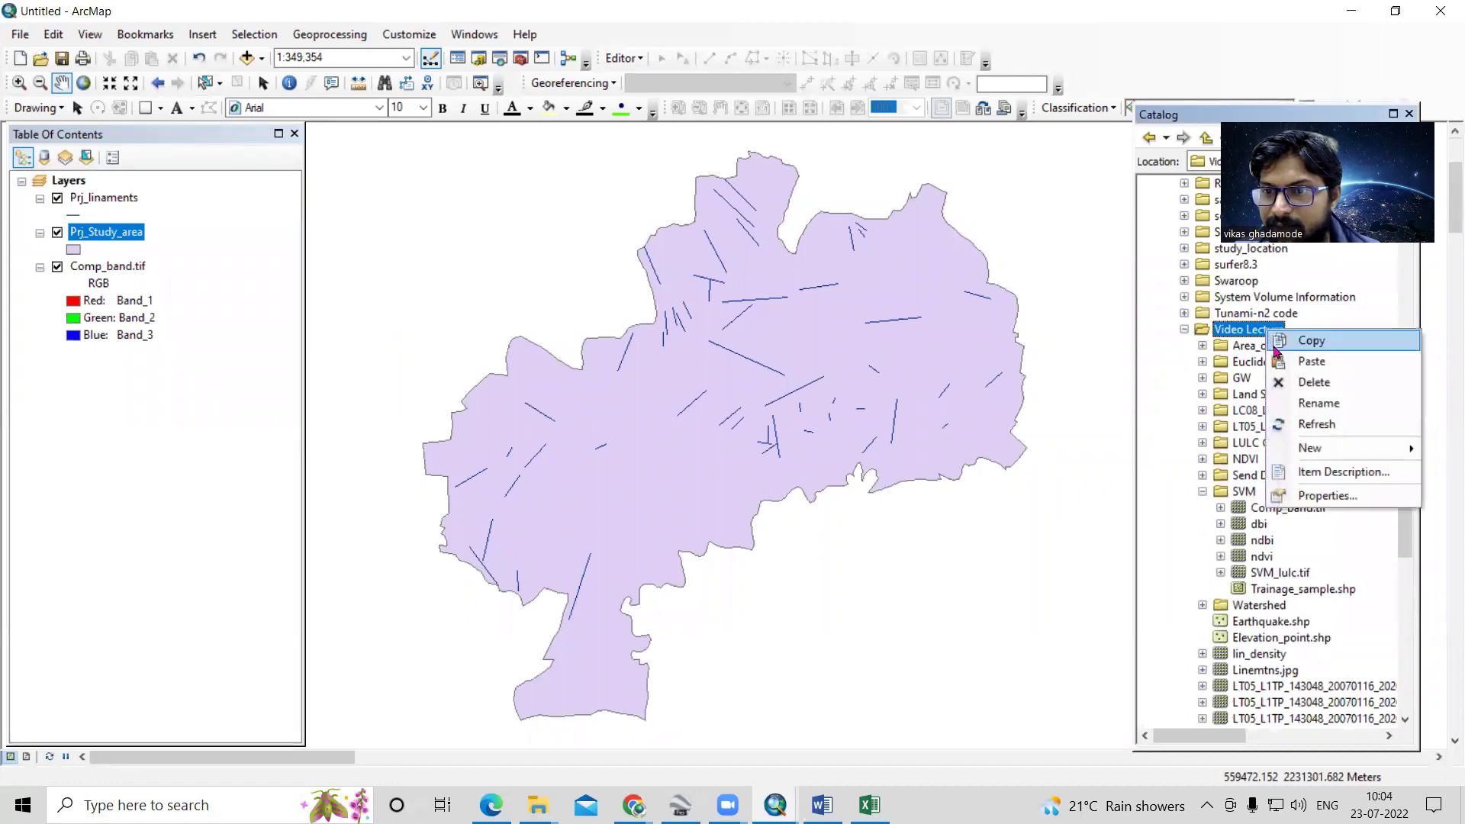
mouse_move(1313, 454)
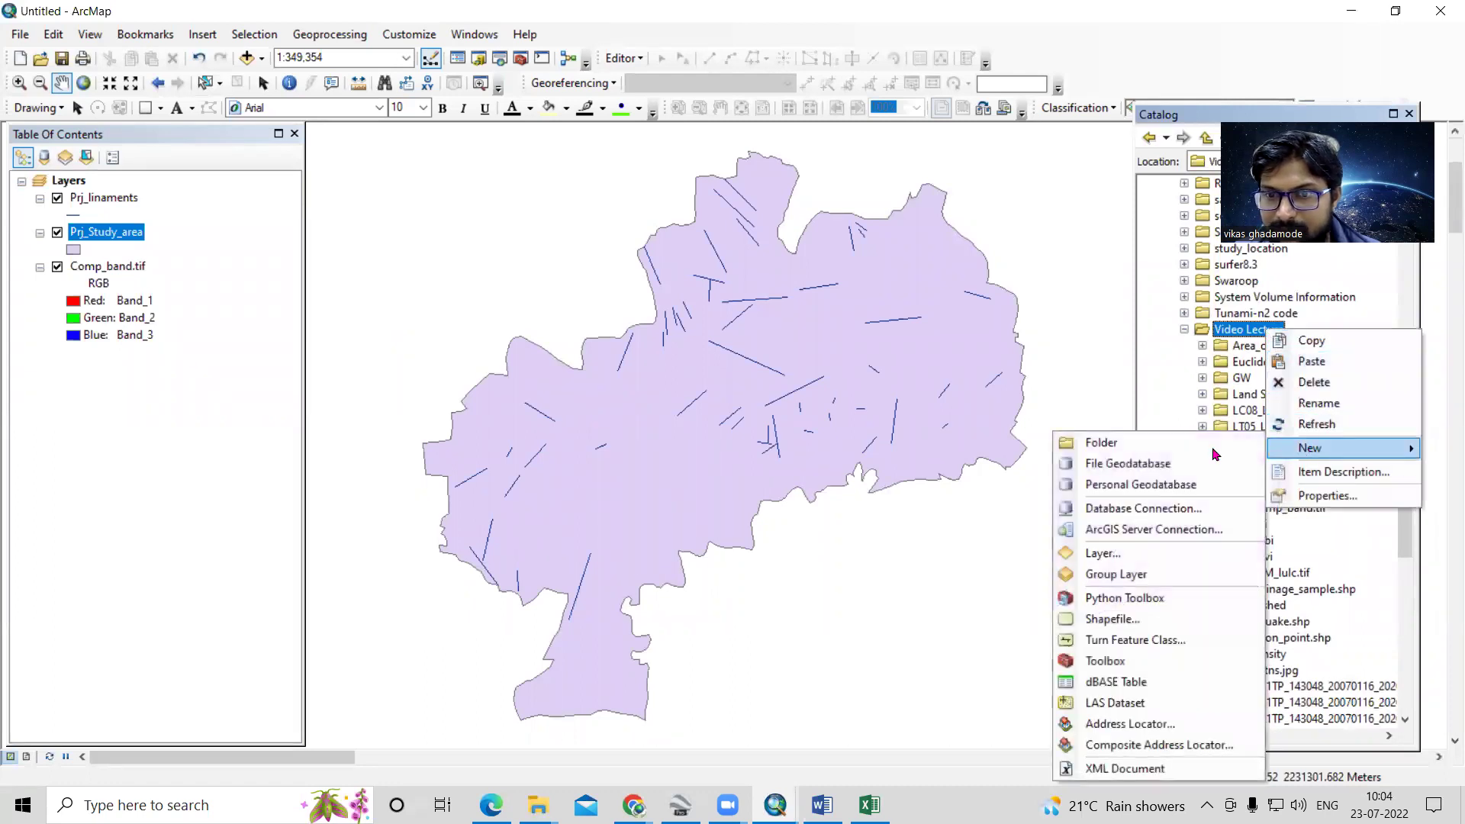
left_click(1132, 443)
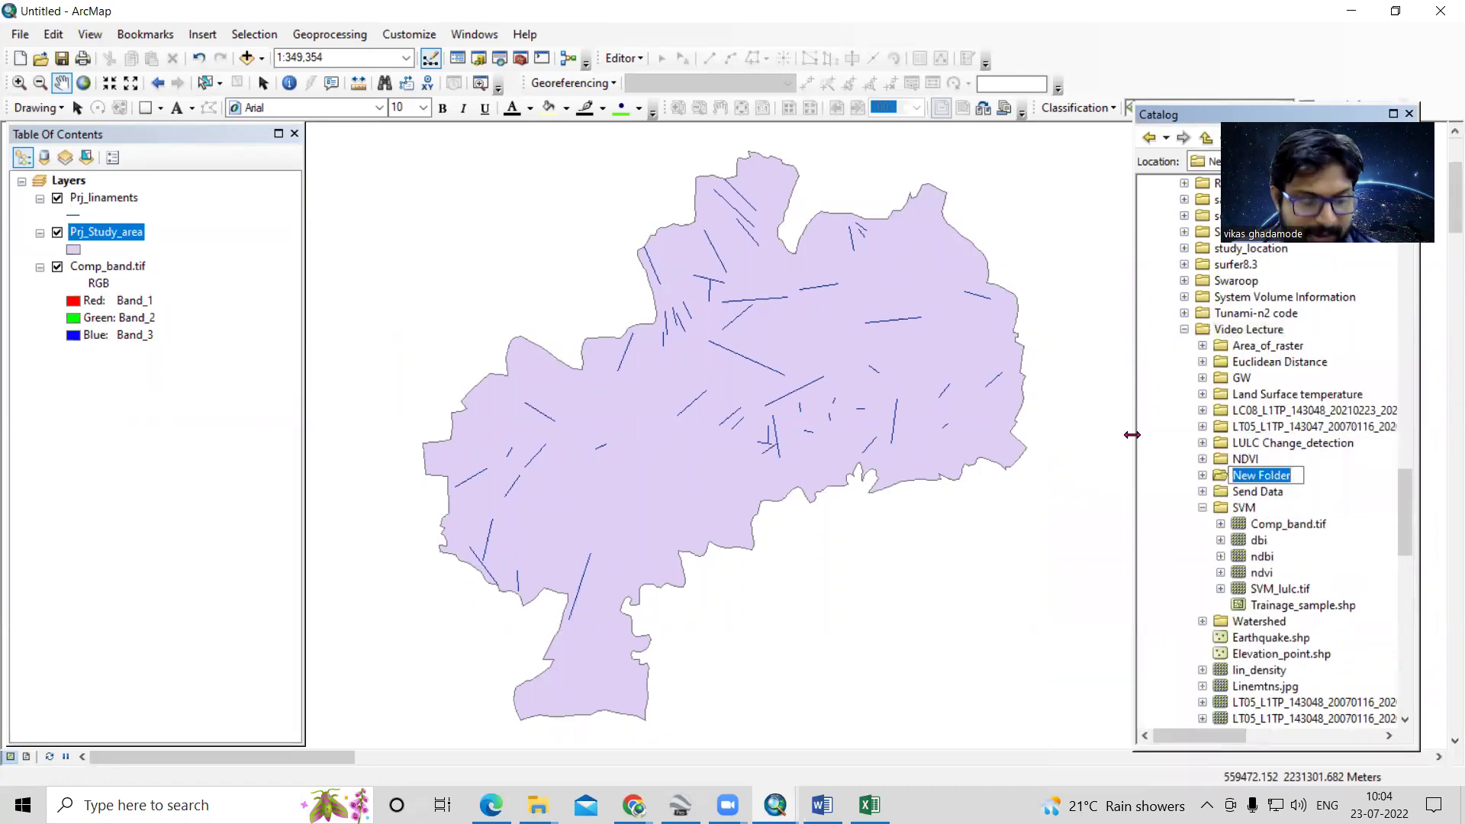
type("SEND_data")
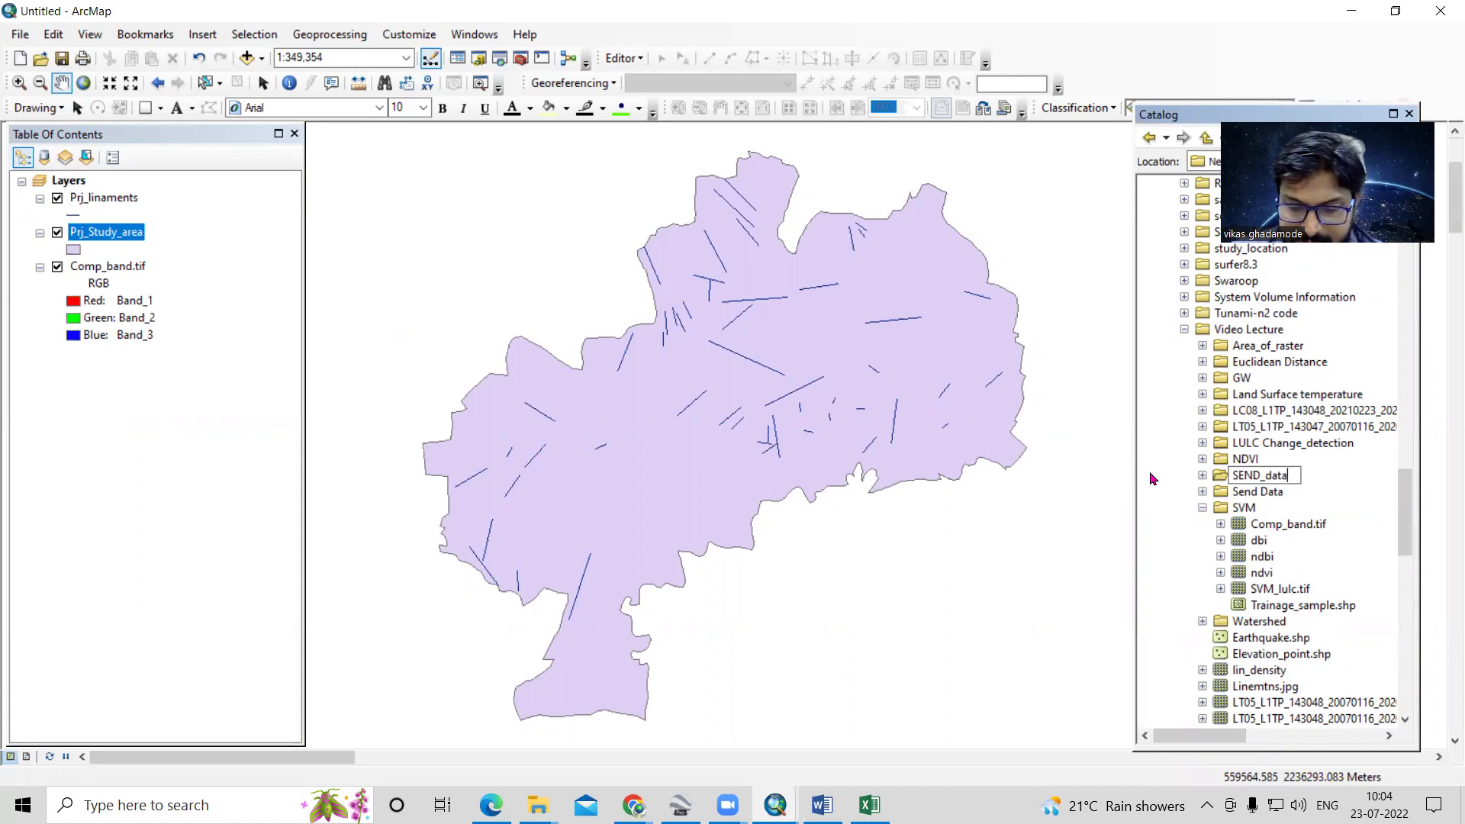
key("Home")
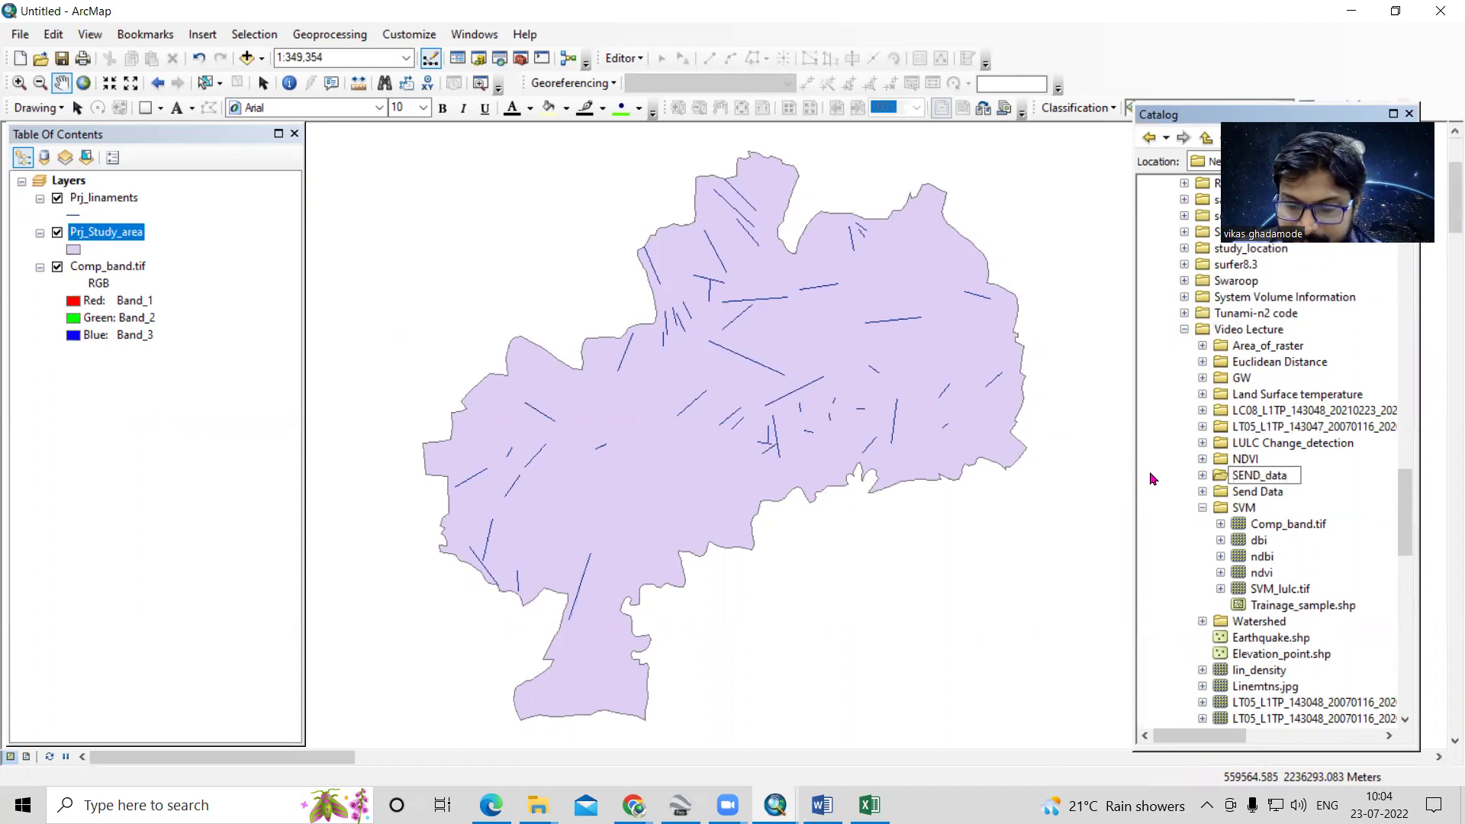
key("Right")
key("Right")
type("Arc")
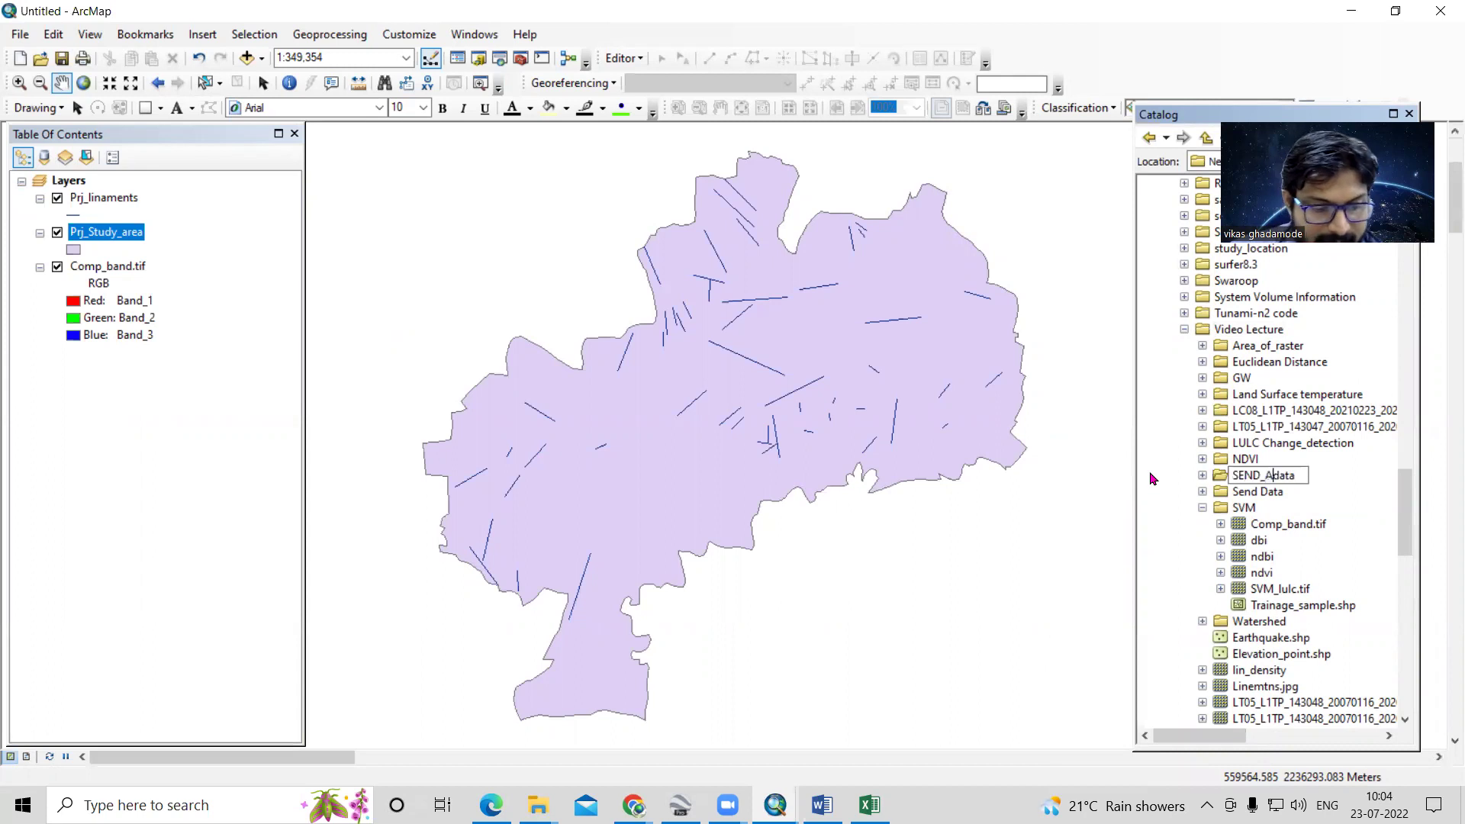
type("_")
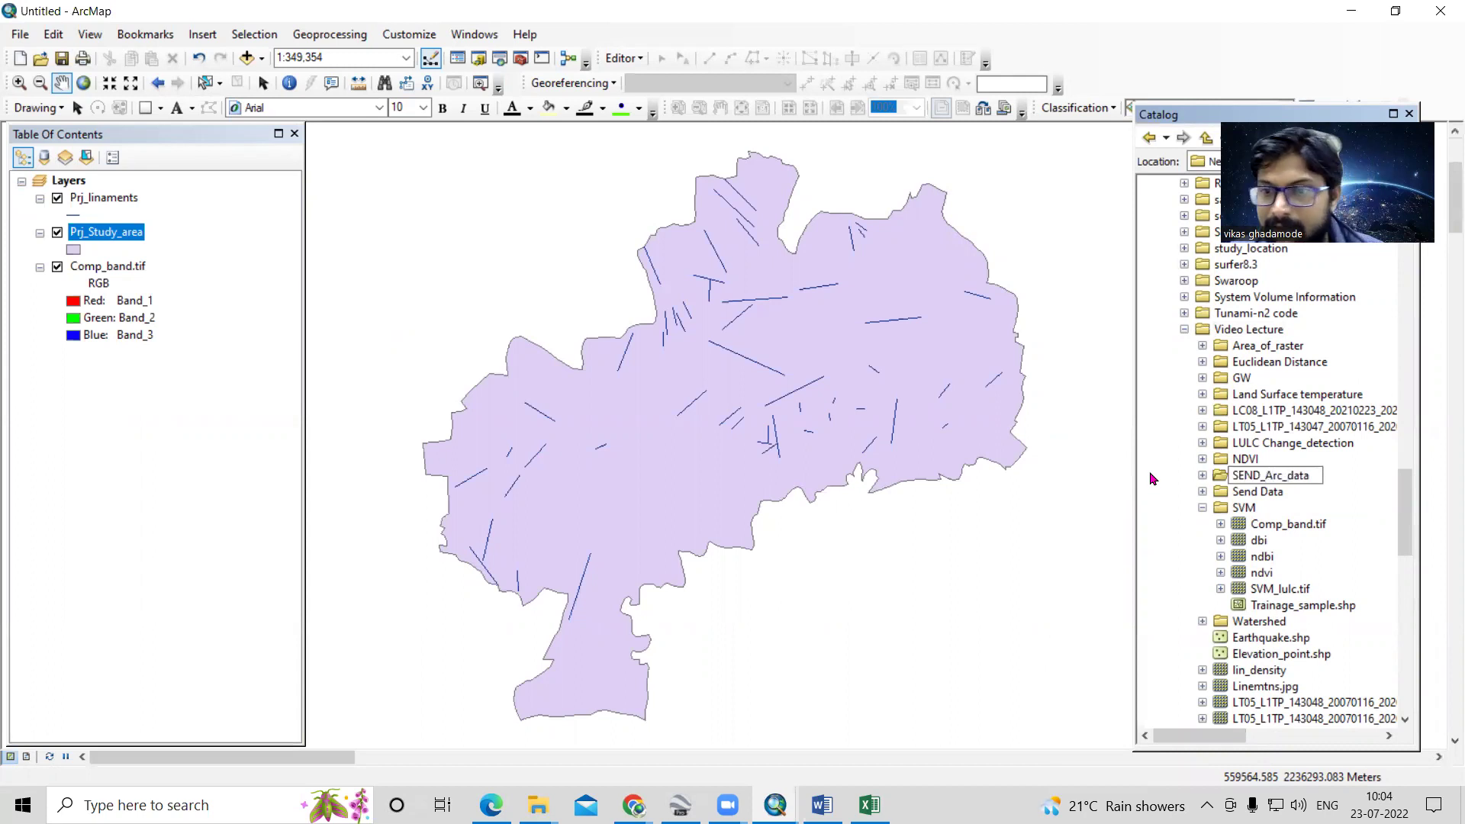
type("map_")
key("Return")
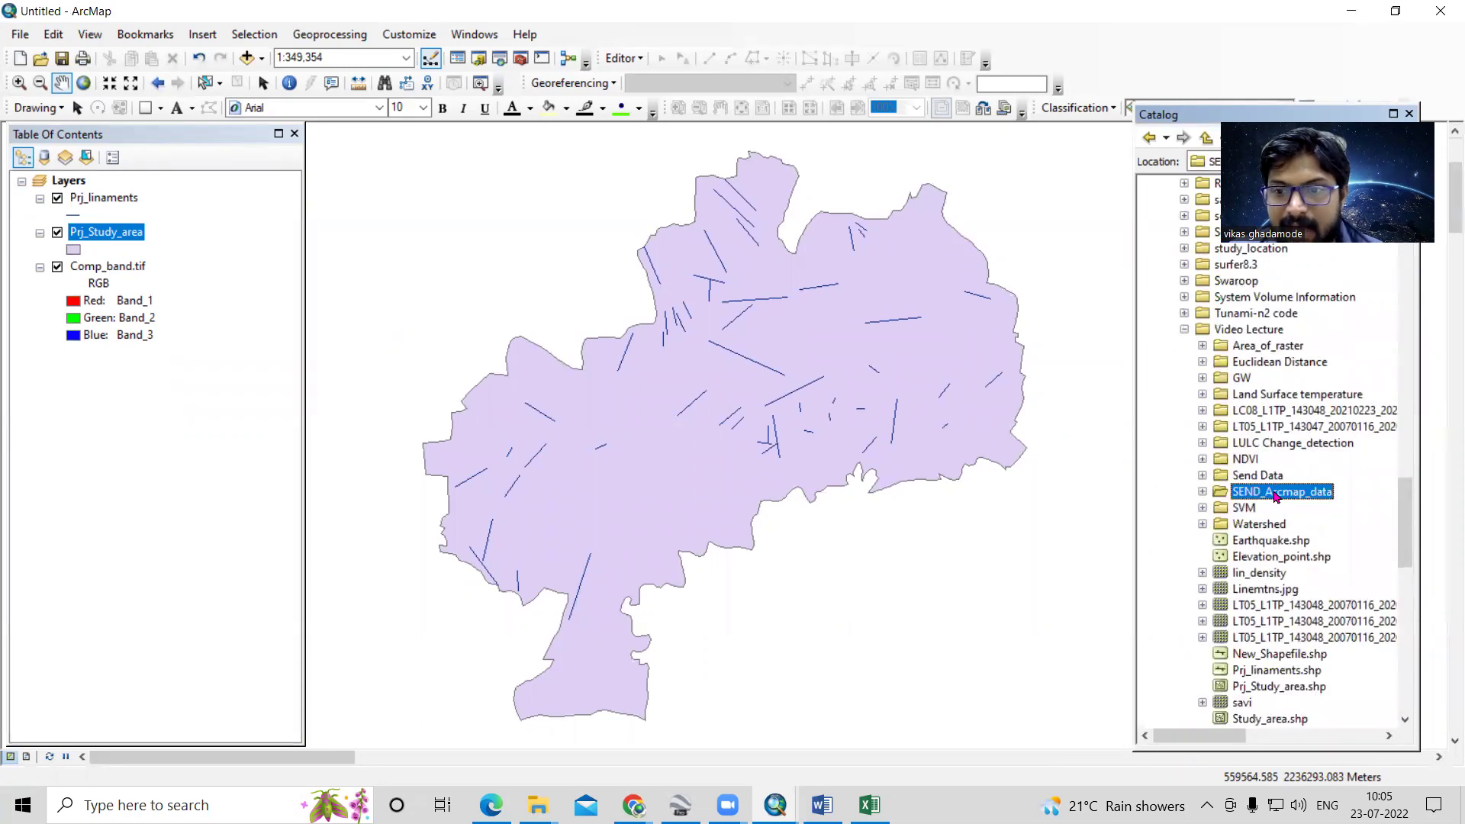
scroll(1298, 497, "down", 2)
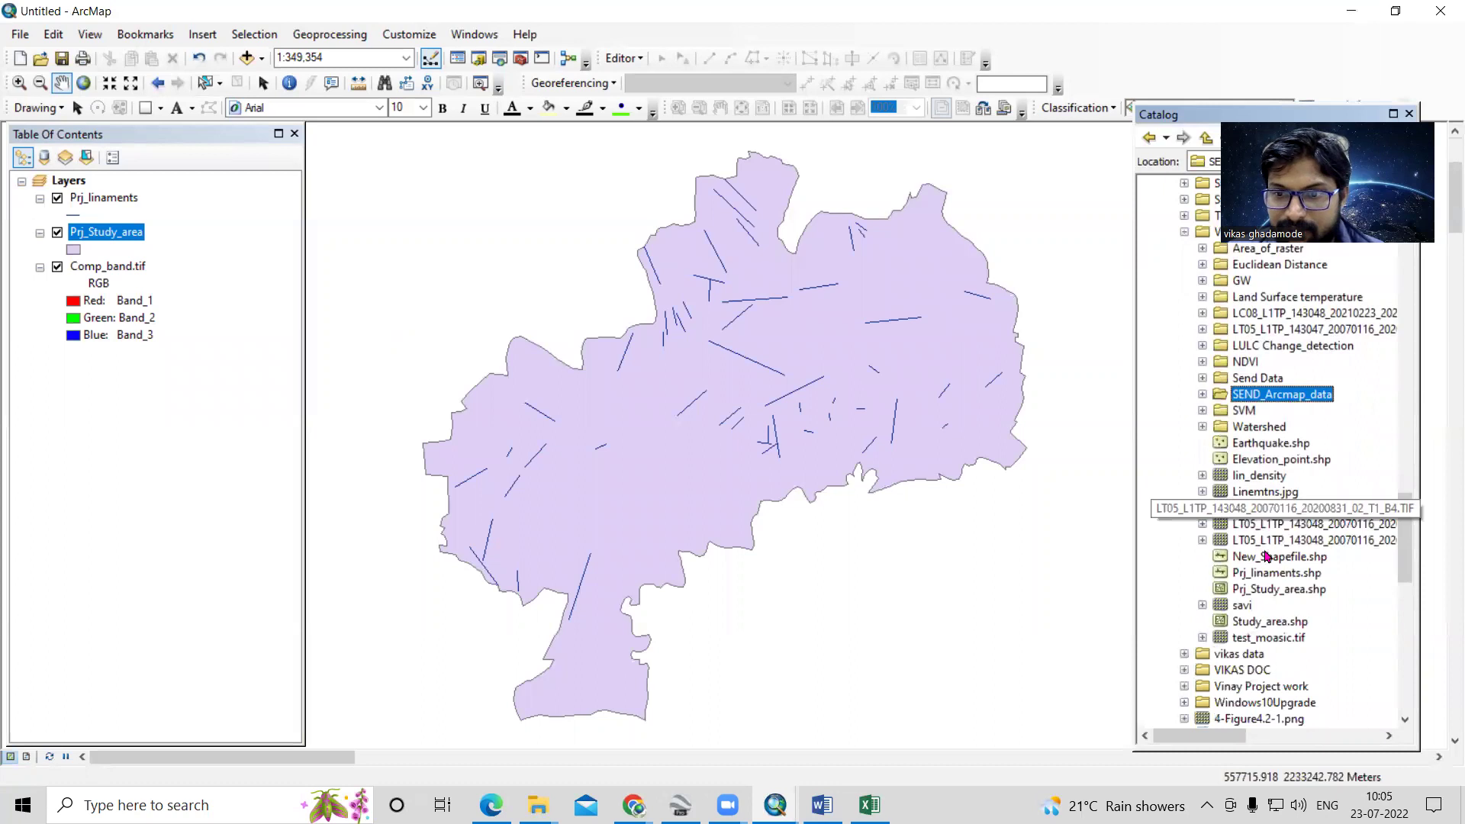
left_click(1281, 591)
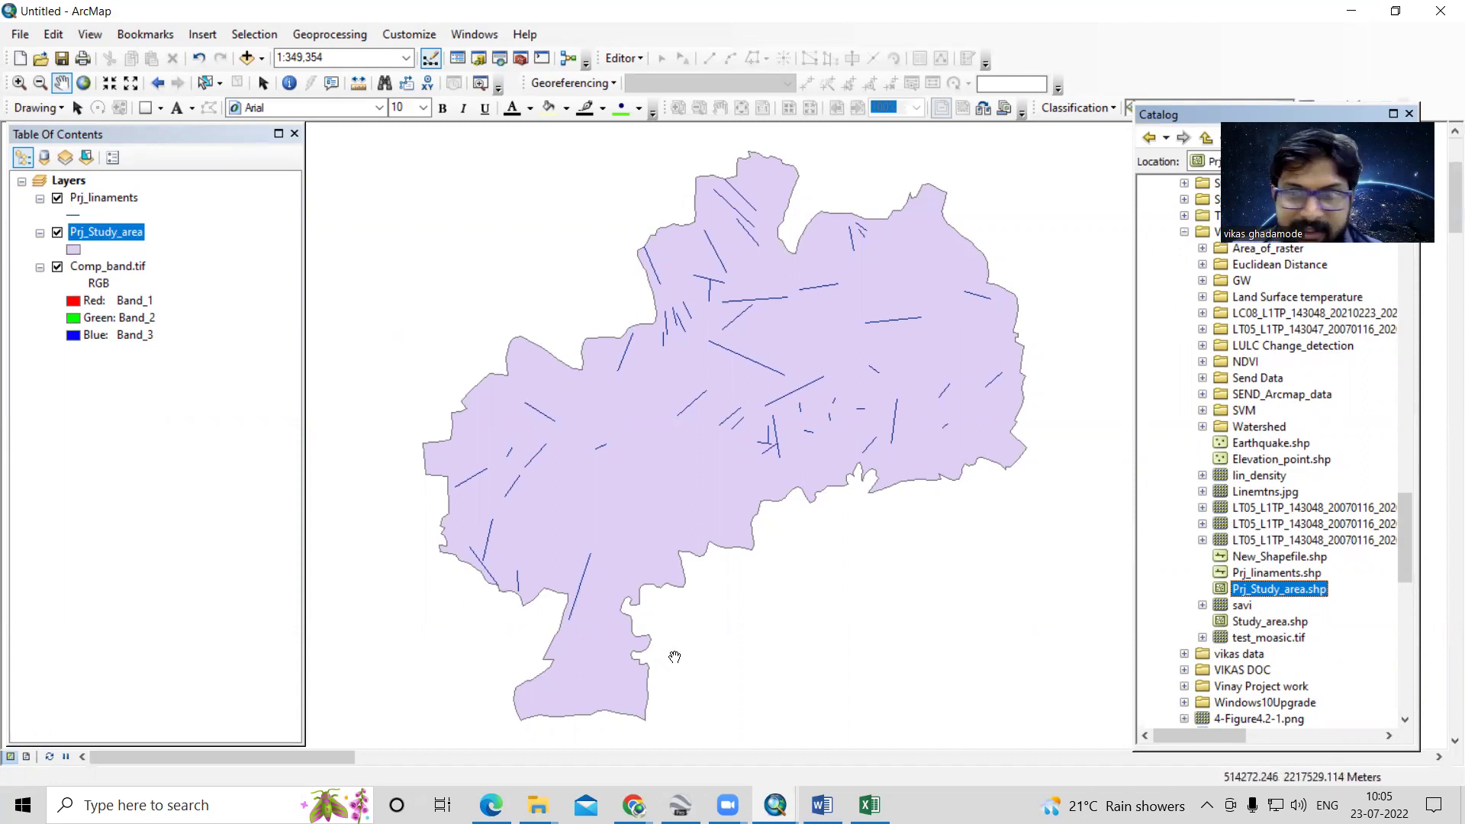
Step: Copy Prj_Study_area.shp into the SEND_Arcmap_data folder and expand it
right_click(1289, 595)
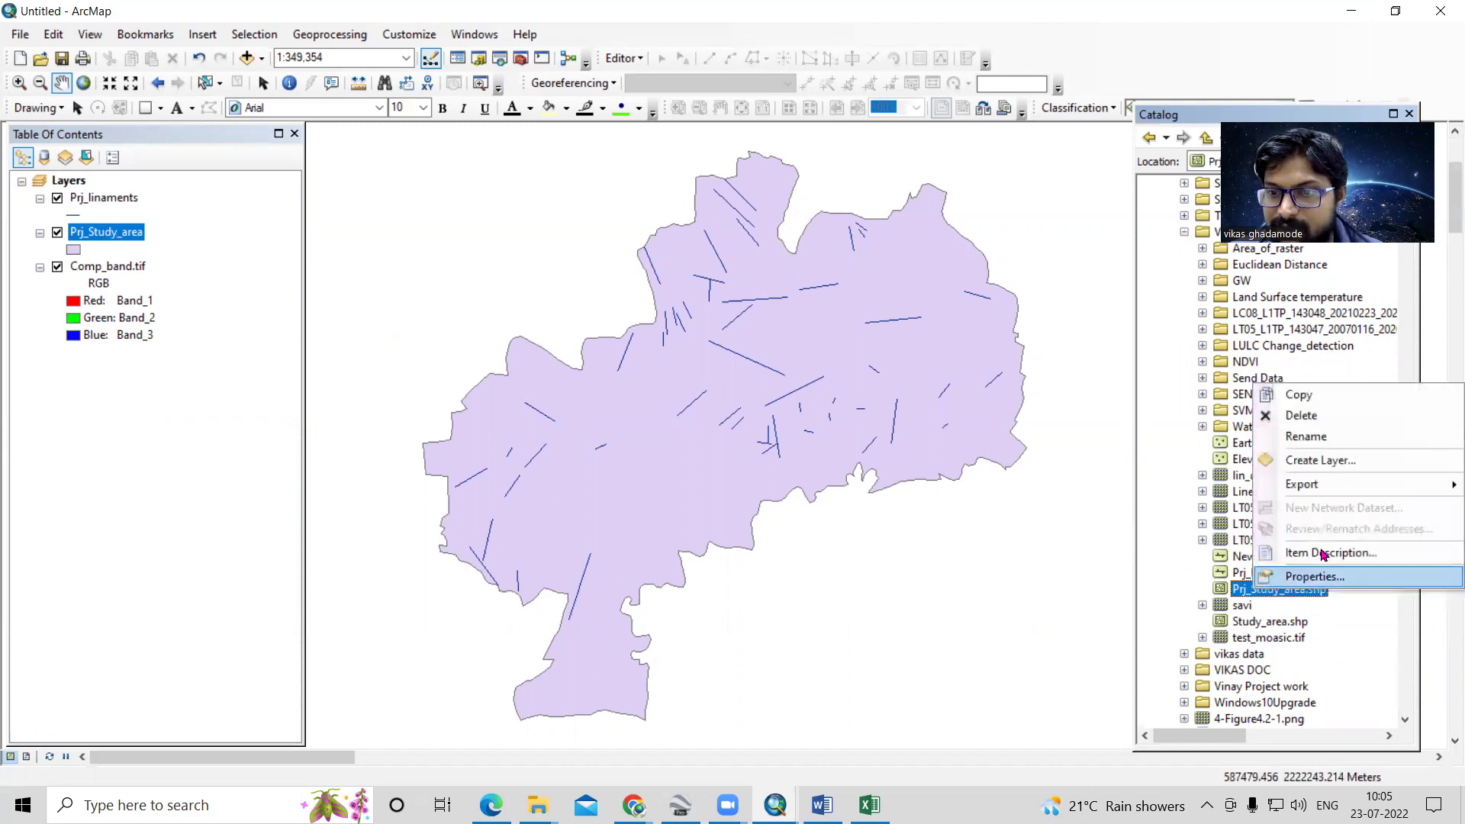
left_click(1314, 393)
right_click(1307, 400)
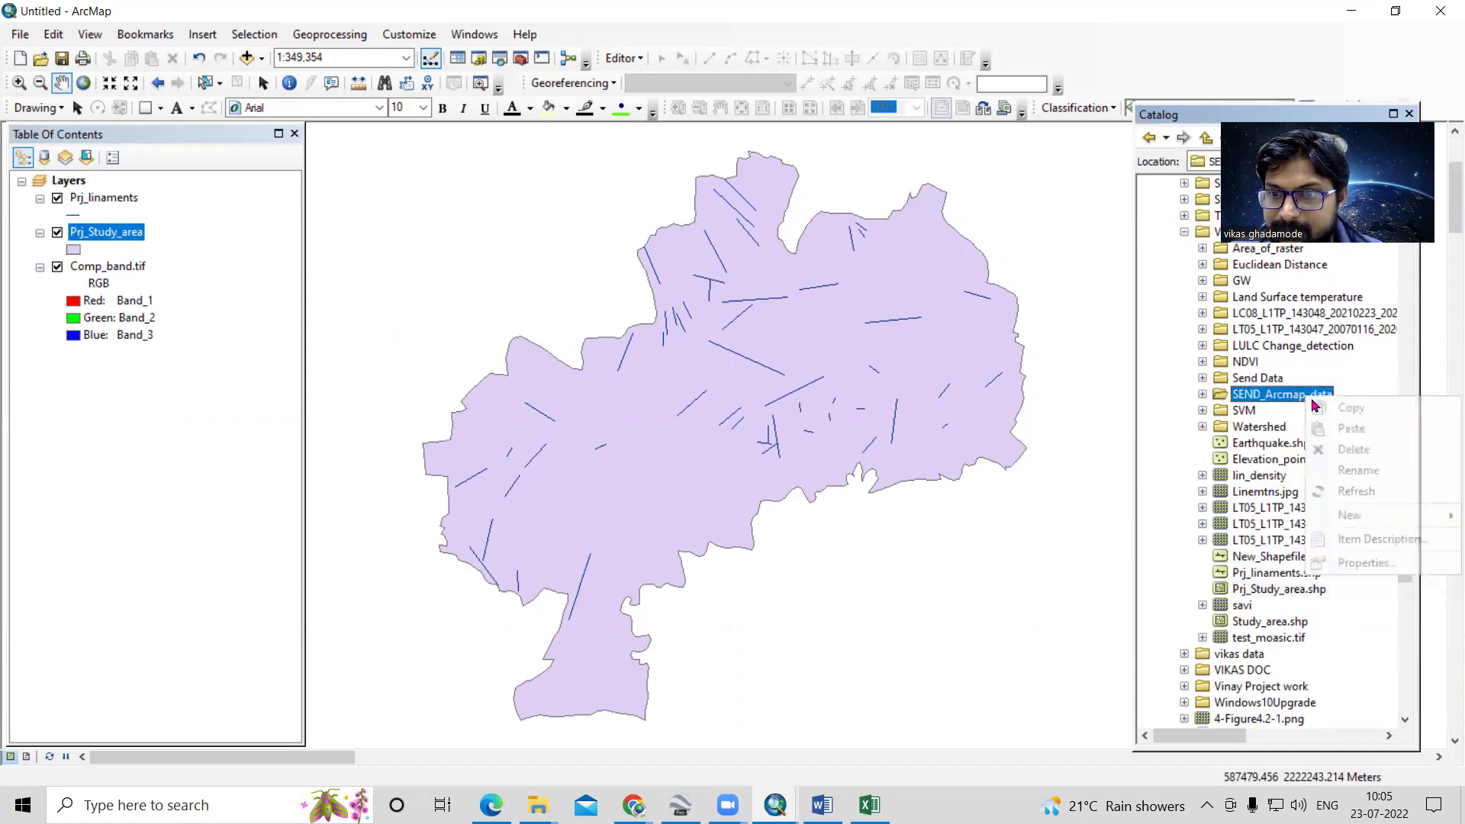
left_click(1343, 425)
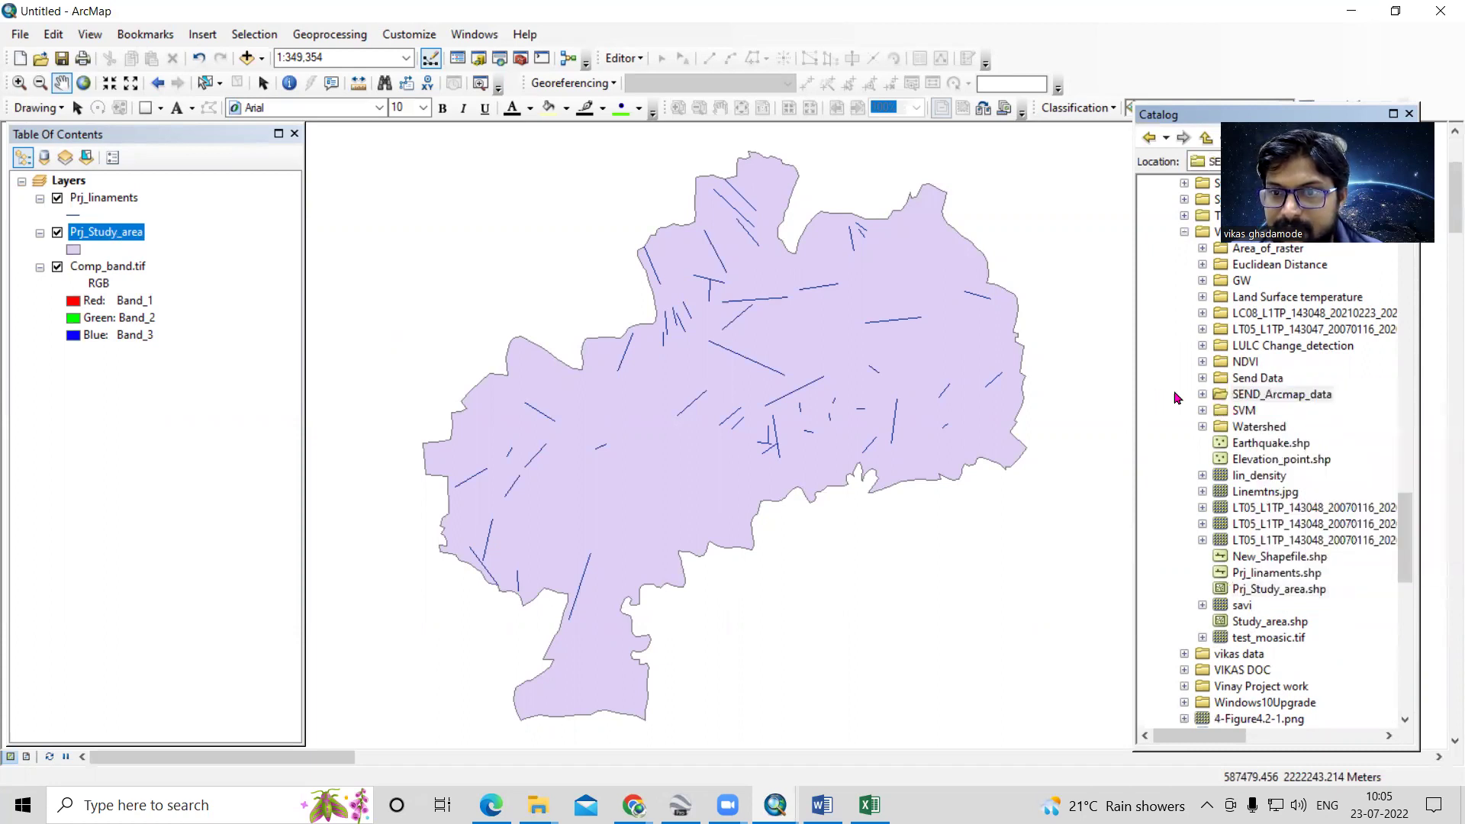
left_click(1204, 395)
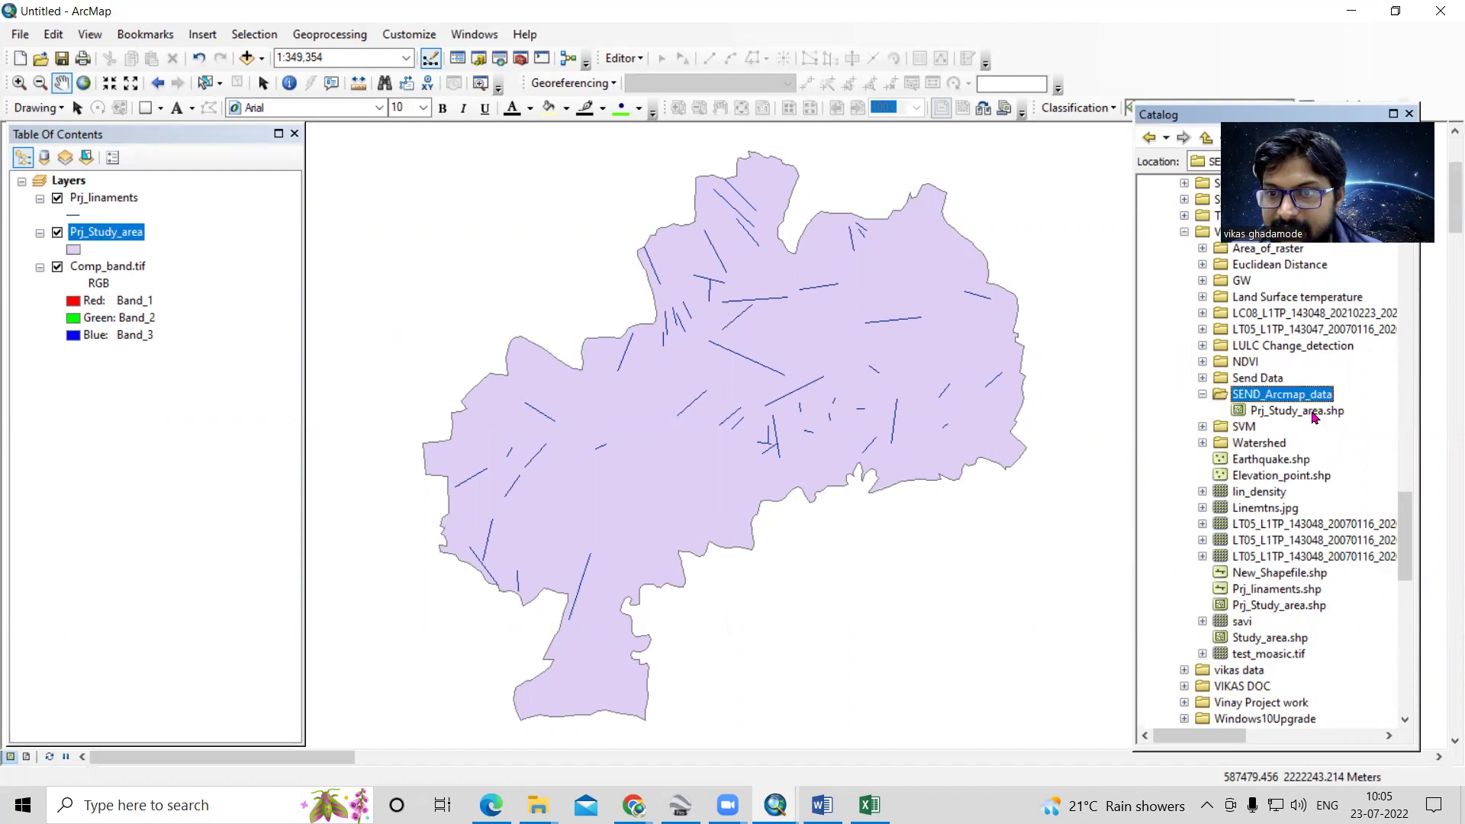
Step: Copy Prj_linaments.shp into the SEND_Arcmap_data folder
left_click(112, 203)
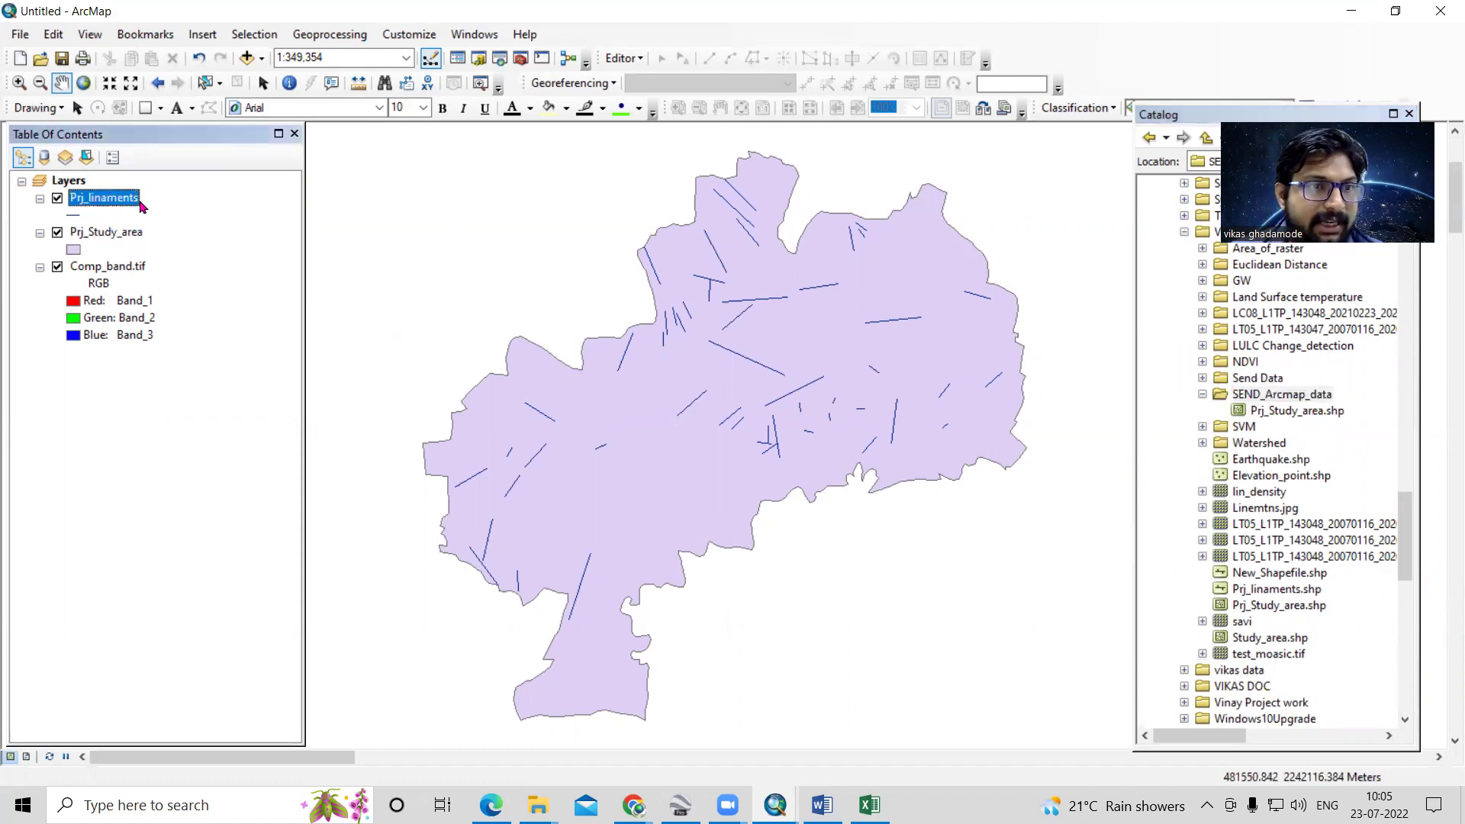
left_click(1284, 593)
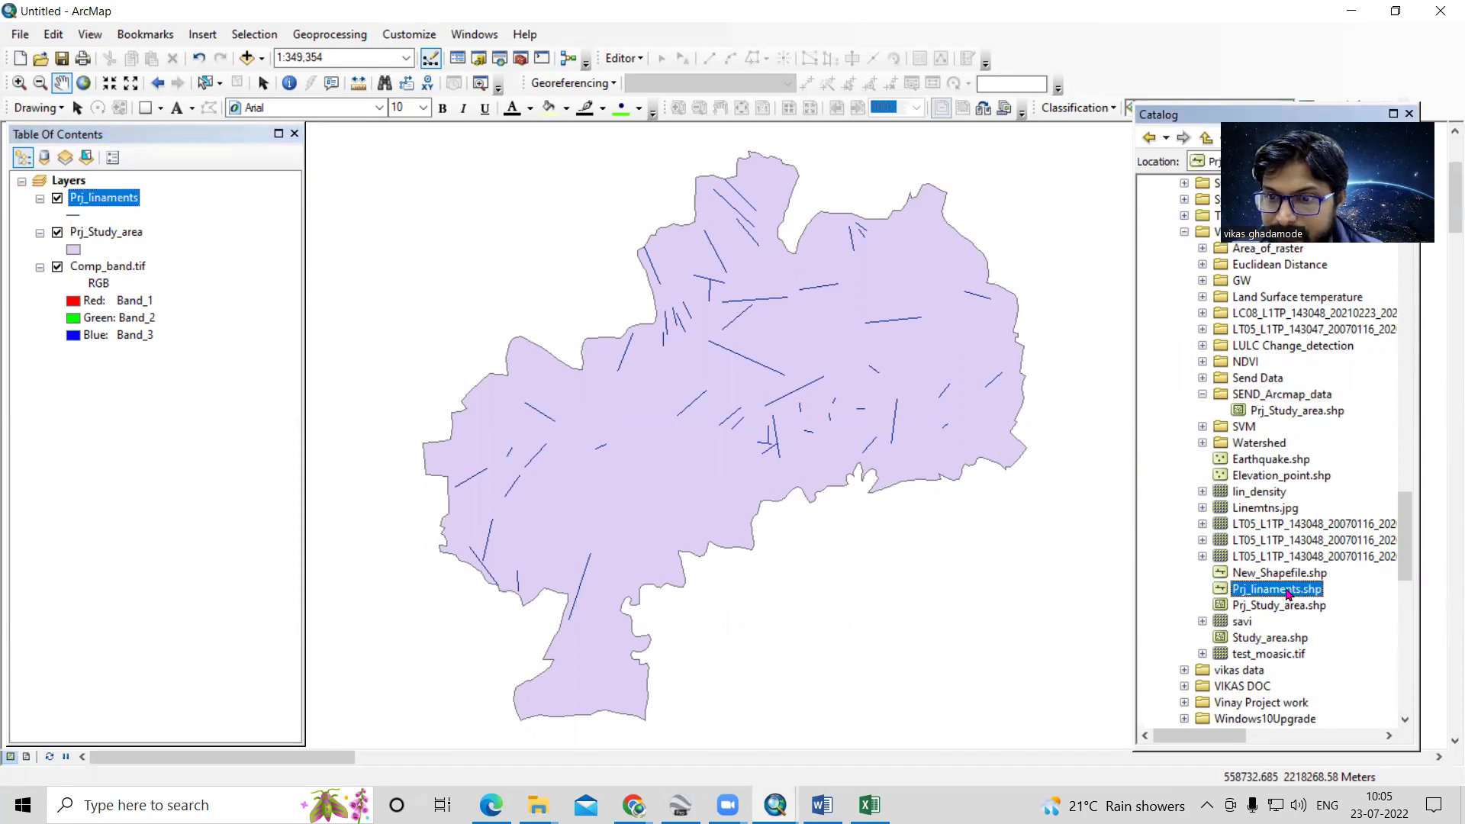
right_click(1288, 595)
left_click(1284, 393)
left_click(1278, 398)
right_click(1278, 398)
left_click(1321, 425)
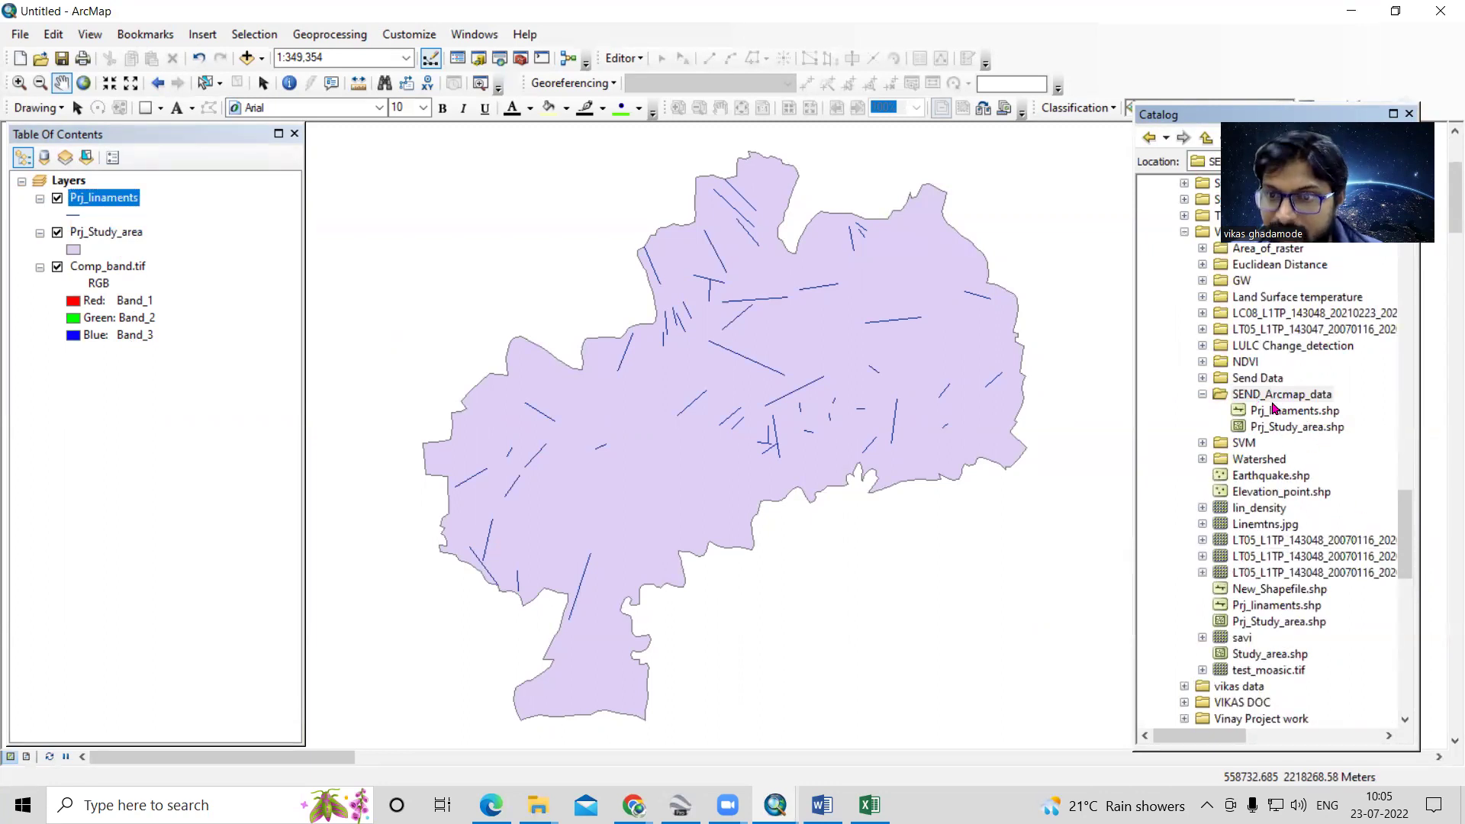
Step: Open D:\Video Lecture\SEND_Arcmap_data in File Explorer
mouse_move(538, 805)
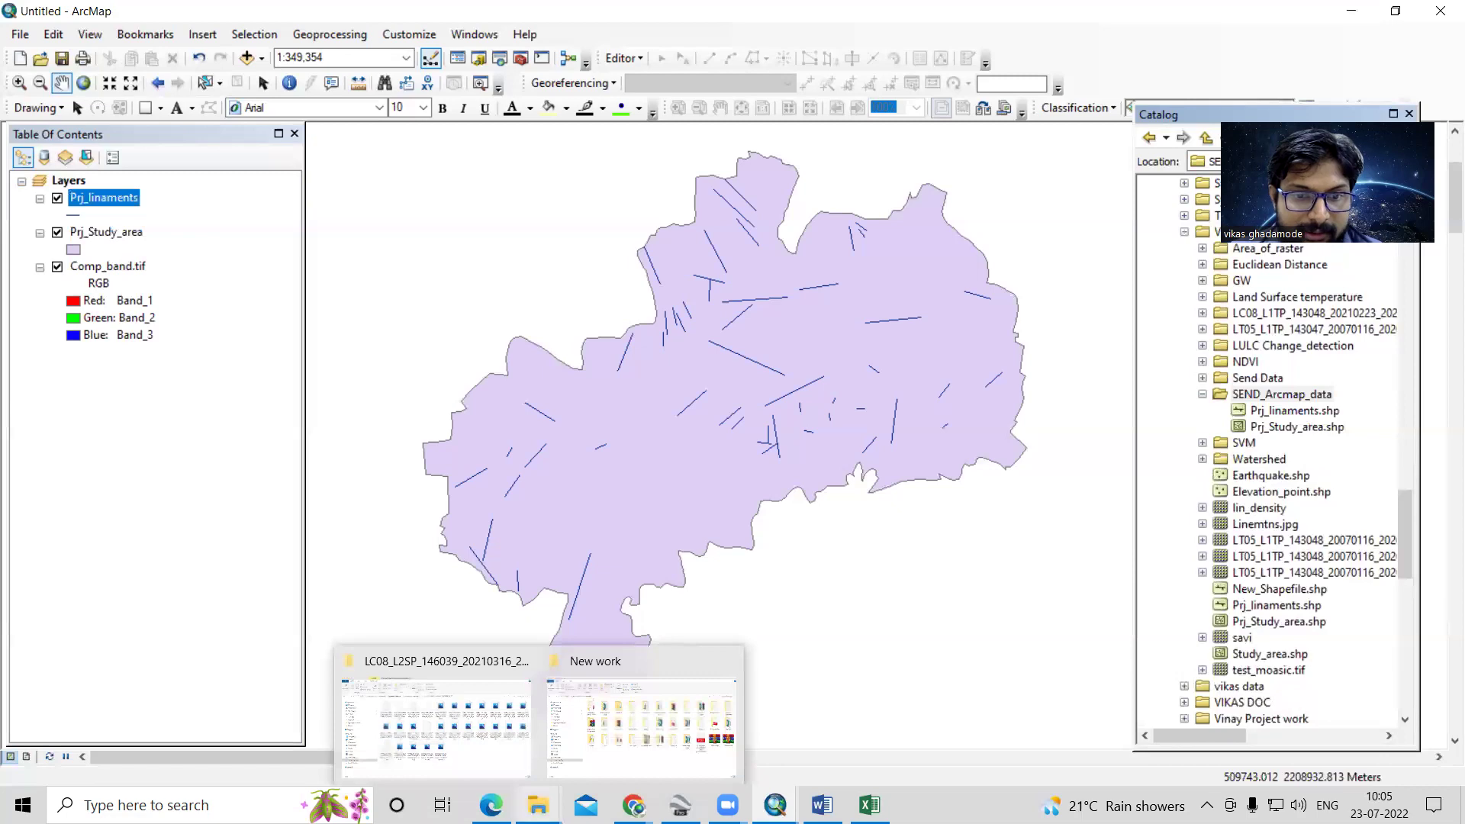
left_click(611, 747)
left_click(136, 646)
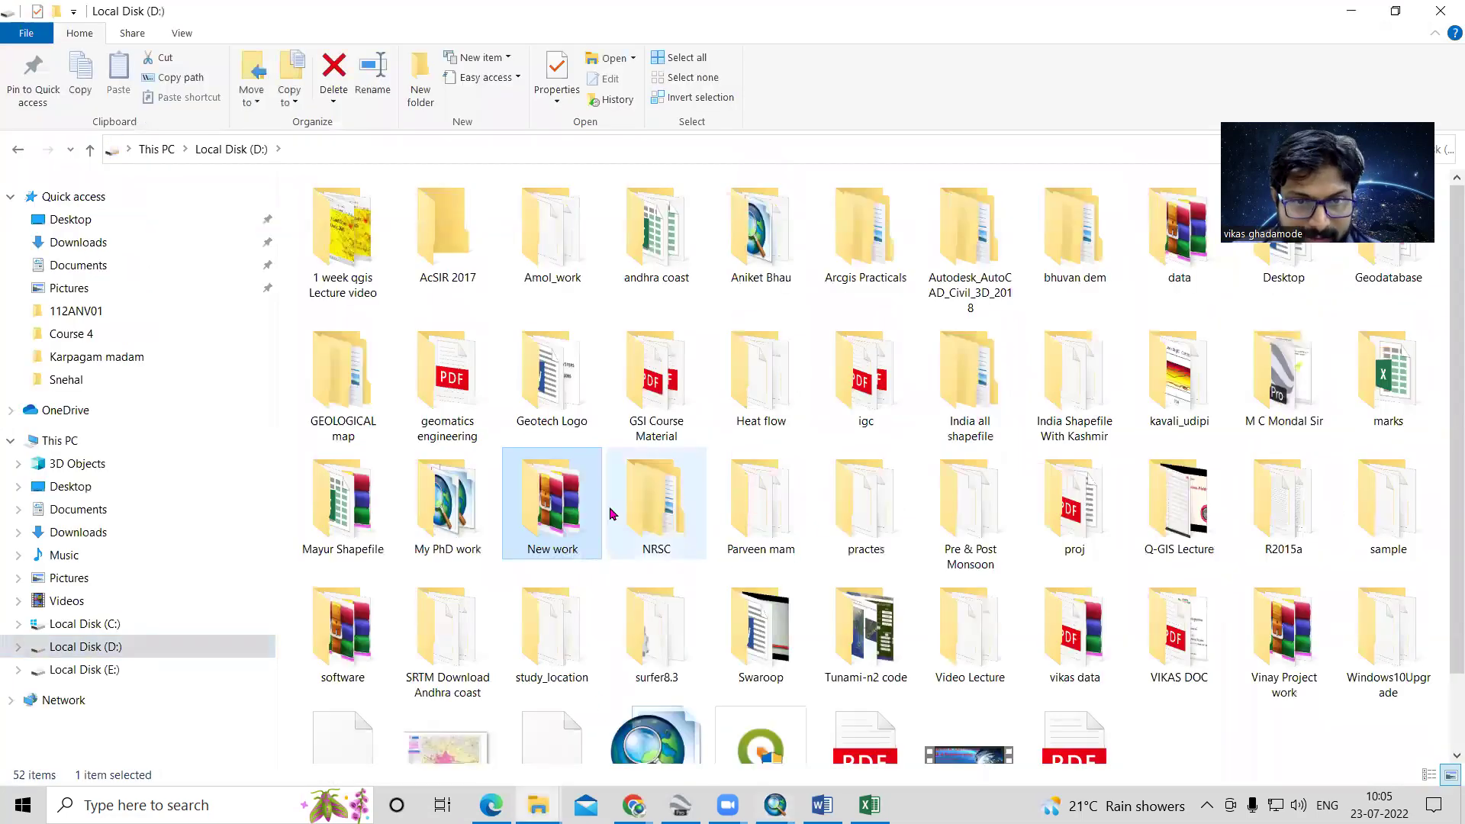
left_click(963, 658)
double_click(1009, 663)
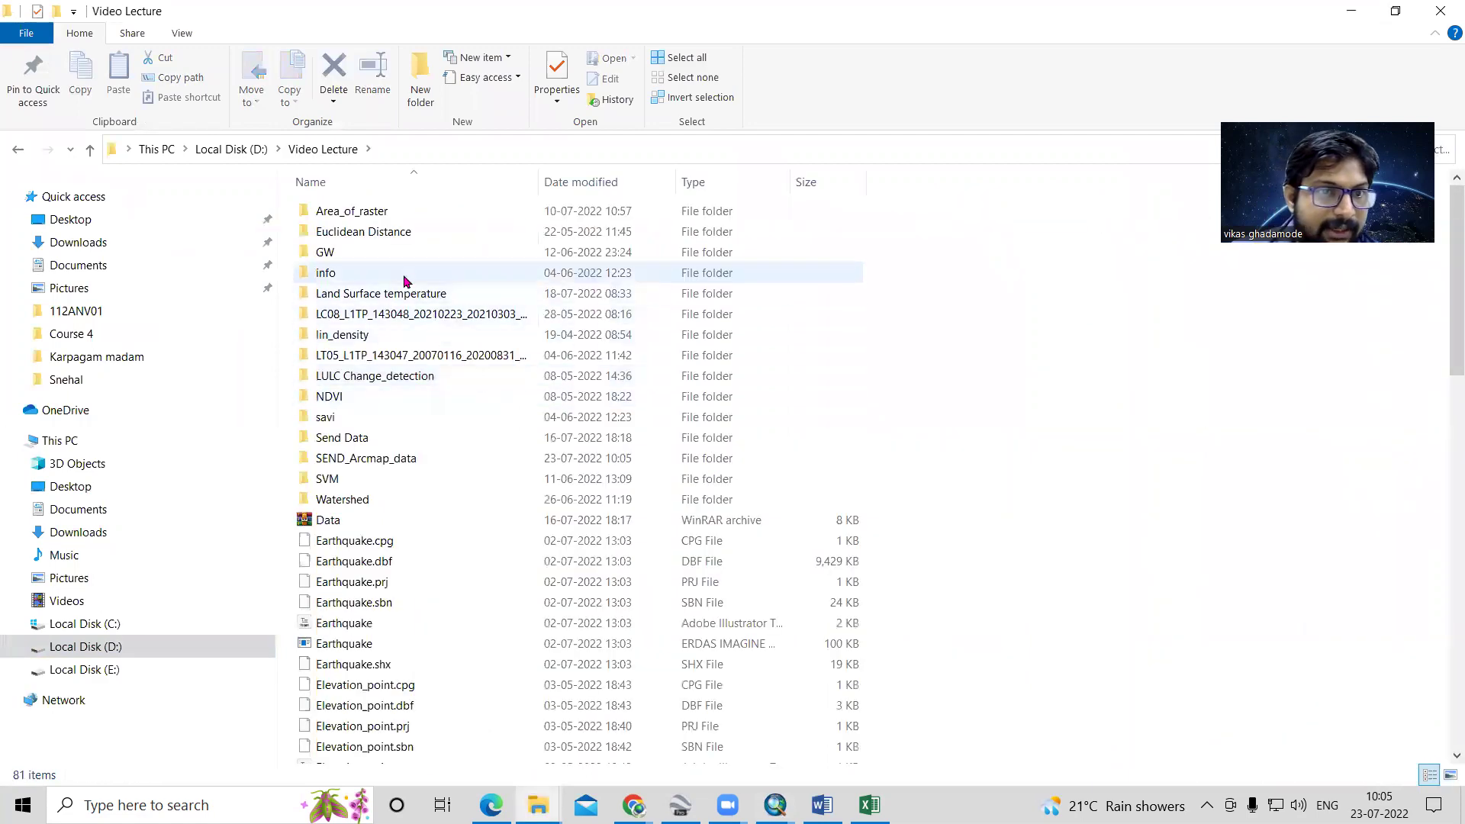
double_click(392, 463)
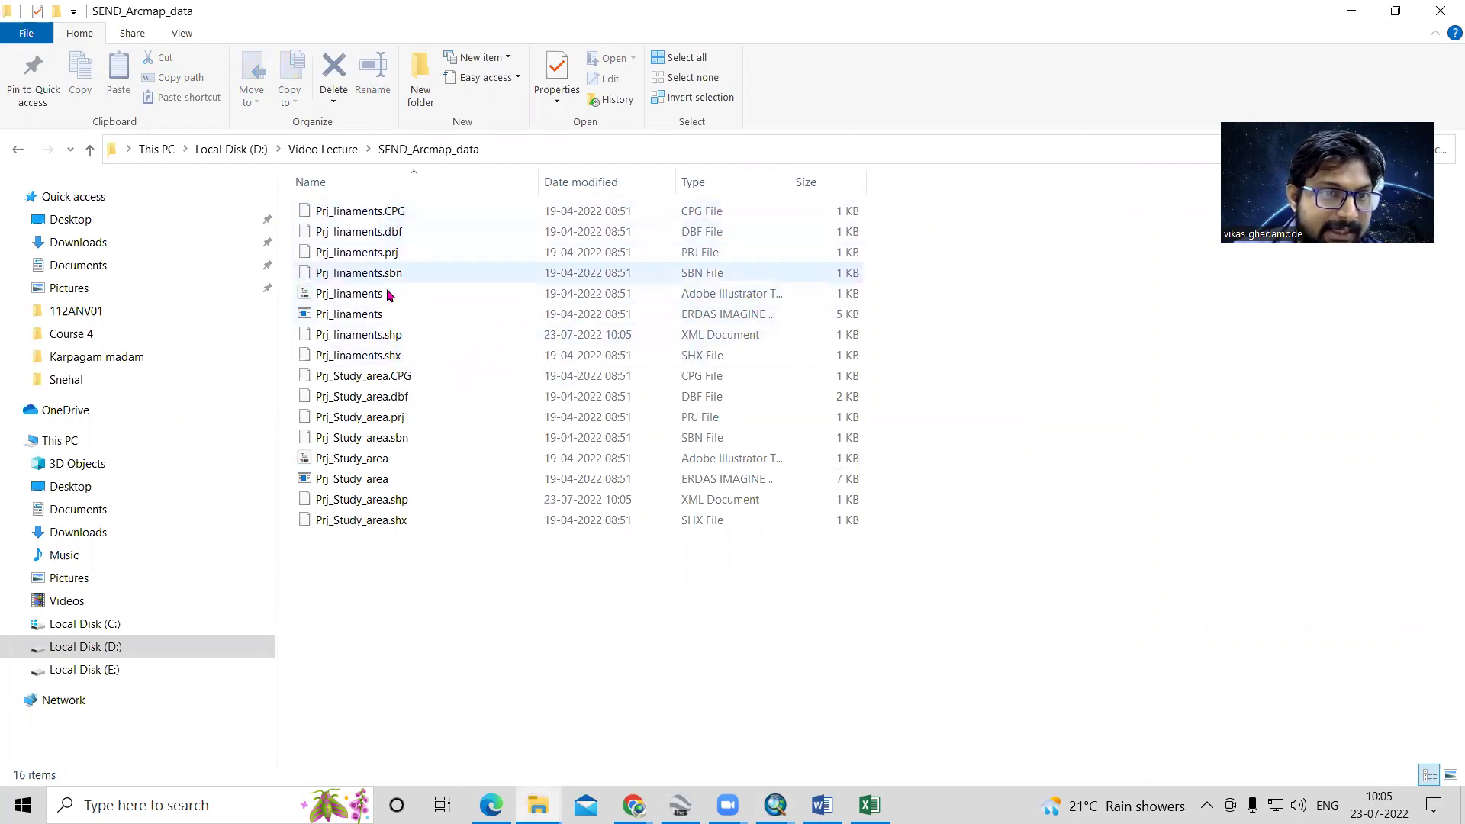
Step: Inspect the copied Prj_linaments files, briefly switching to ArcMap and back
left_click(386, 355)
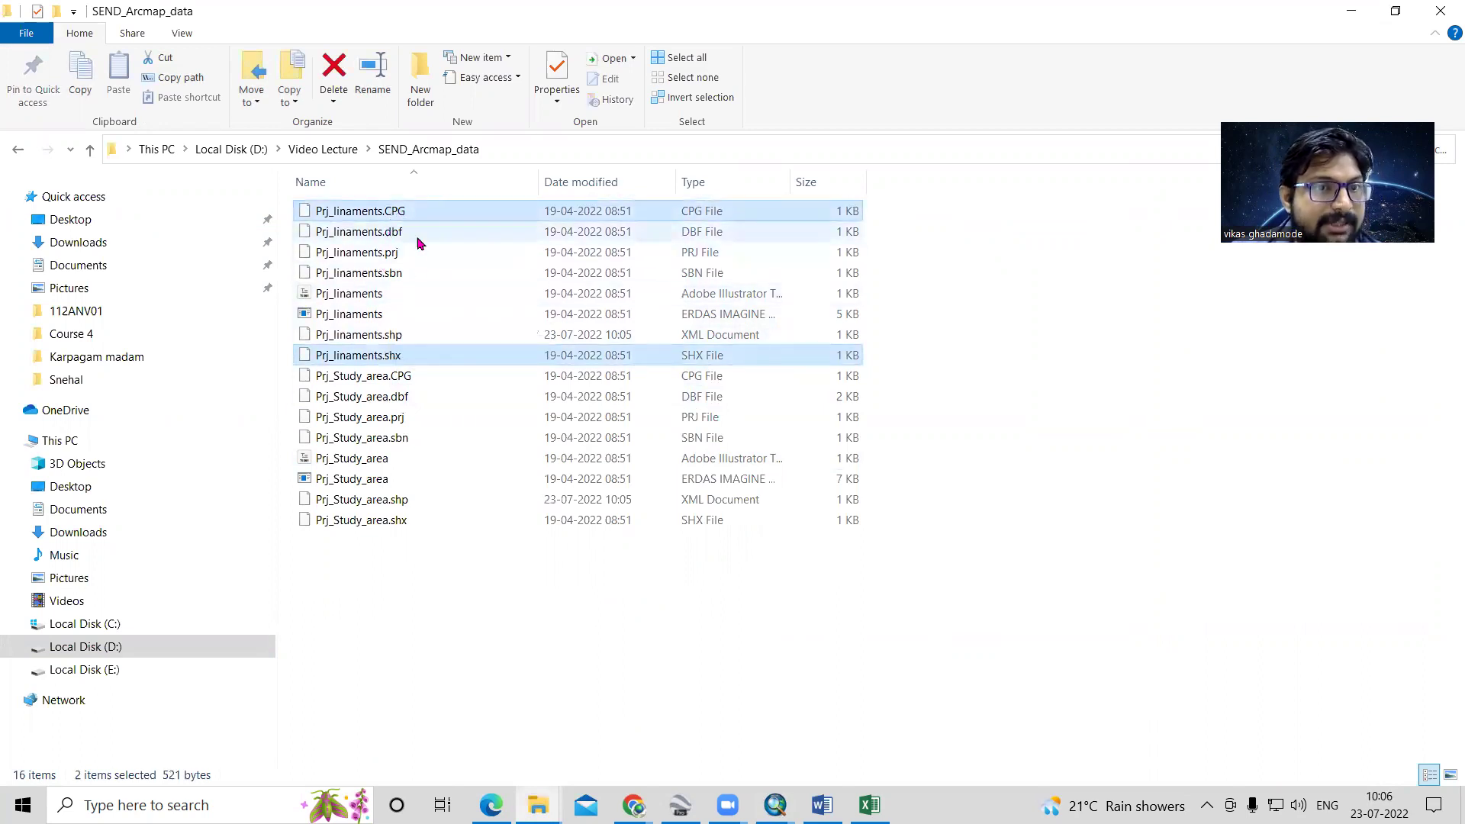
left_click(419, 216, "ctrl")
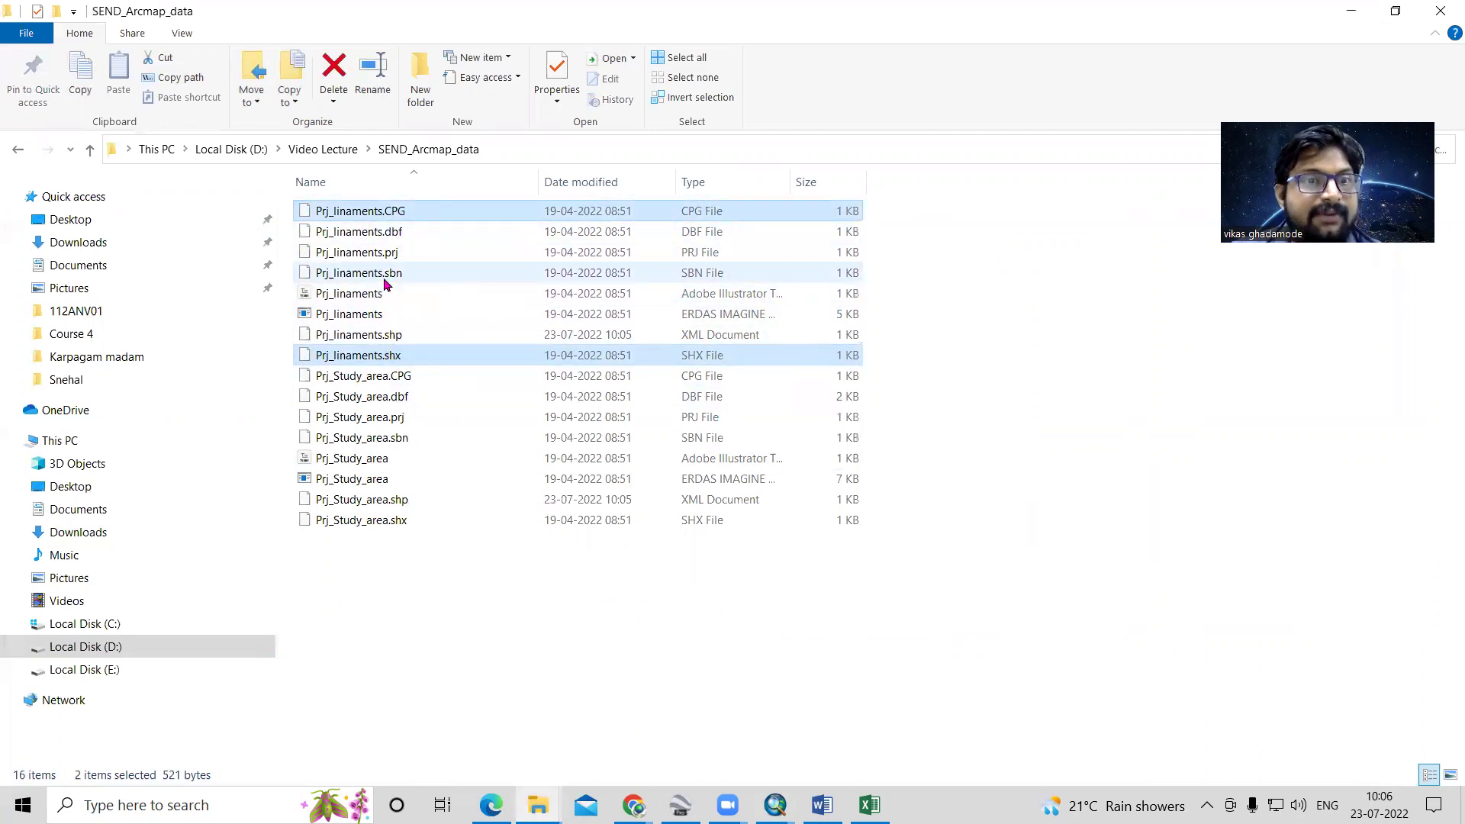
left_click(1047, 510)
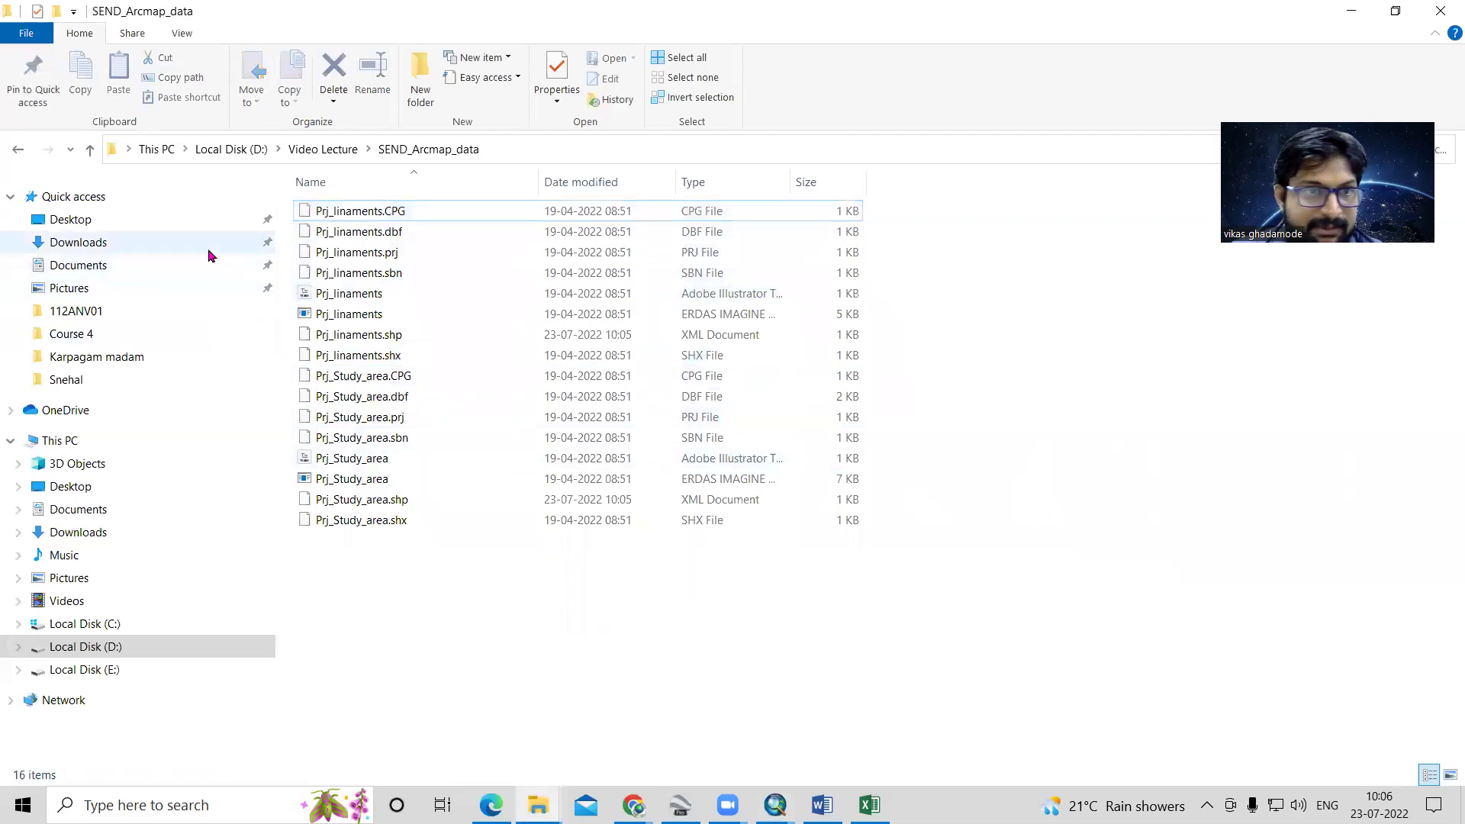
mouse_move(775, 803)
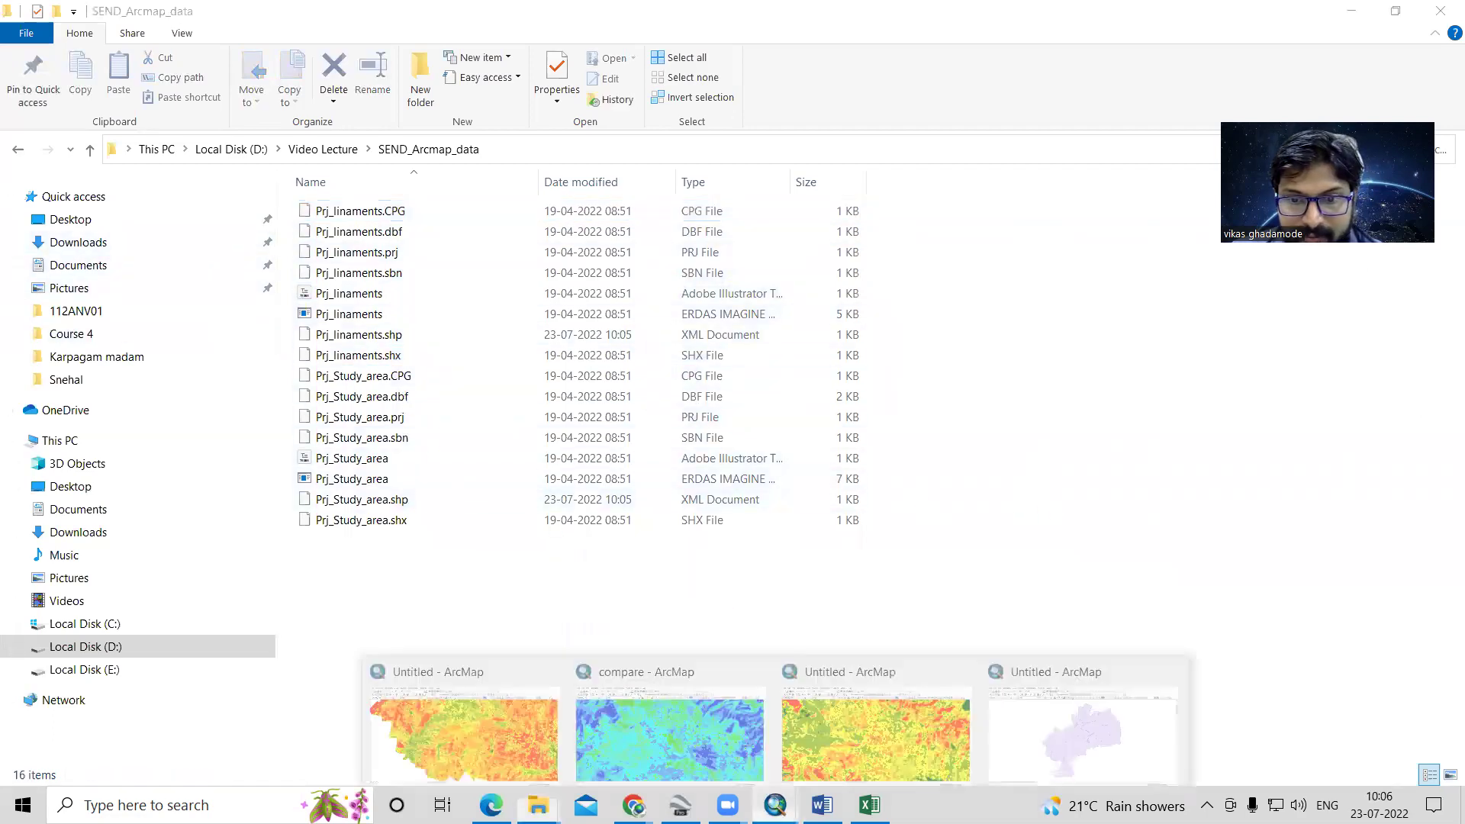
left_click(1135, 734)
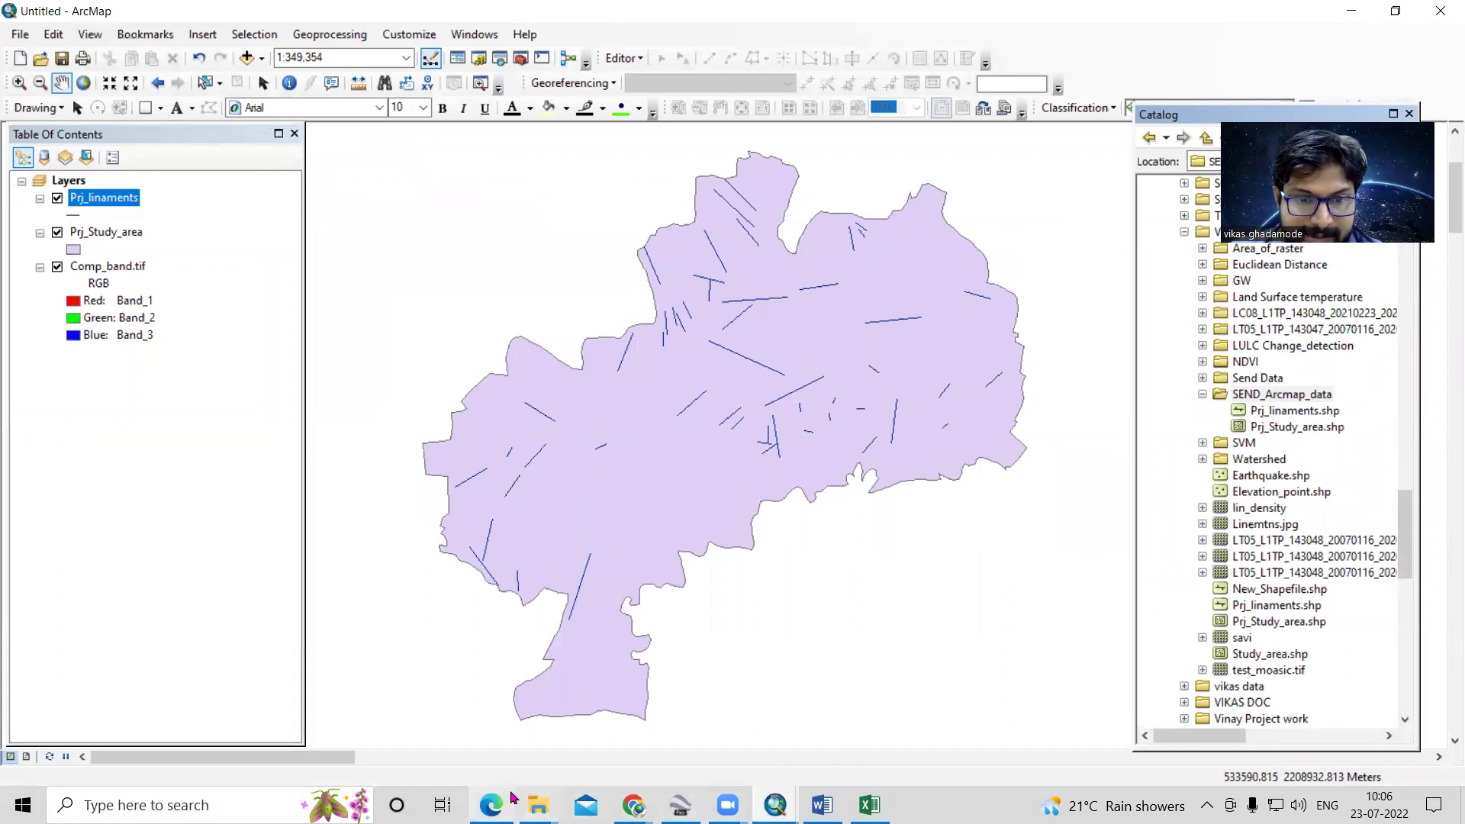
mouse_move(538, 806)
left_click(598, 747)
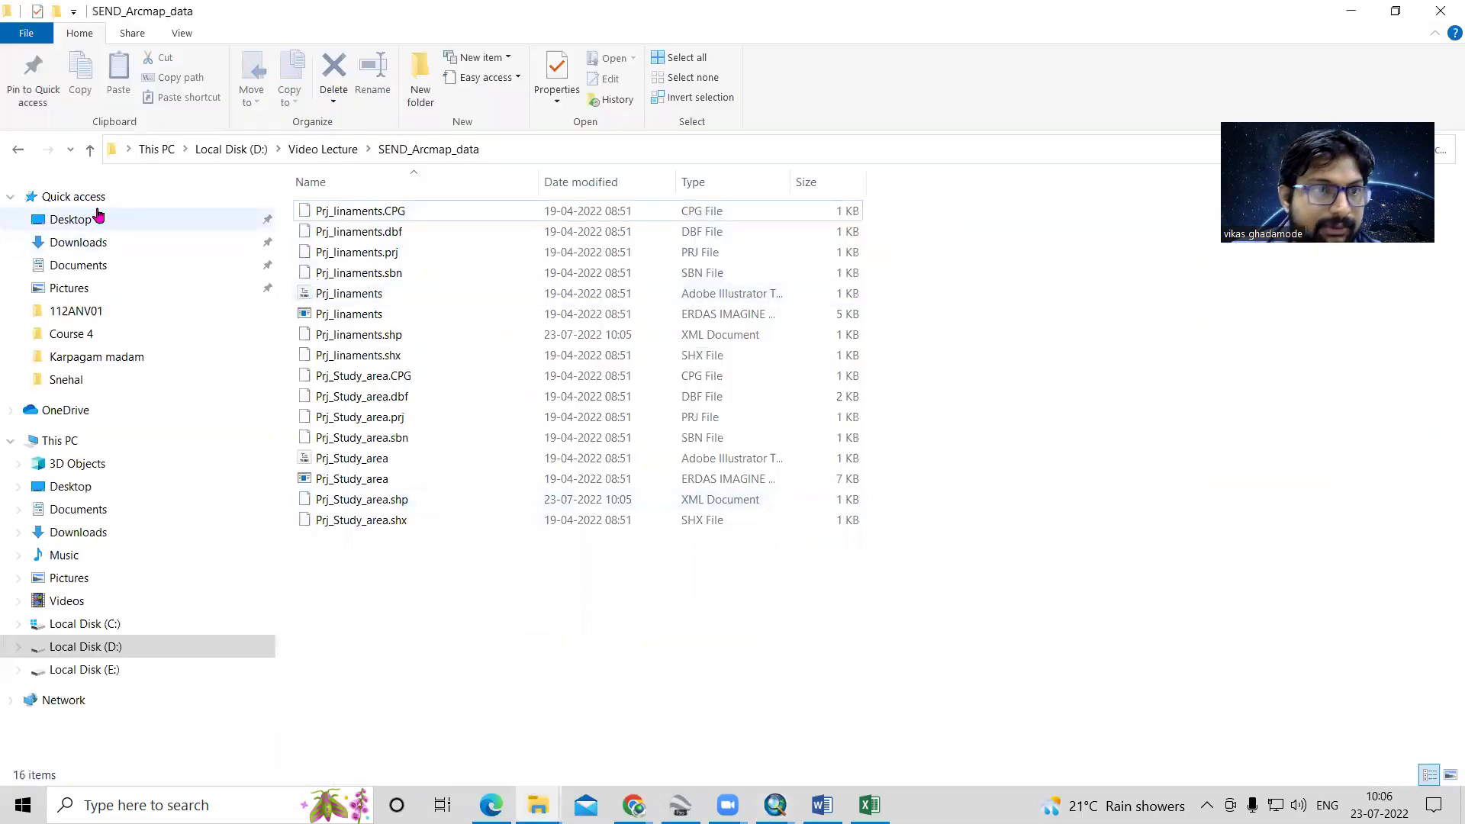
Step: Go up to Video Lecture and select the eight Prj_linaments files
left_click(90, 150)
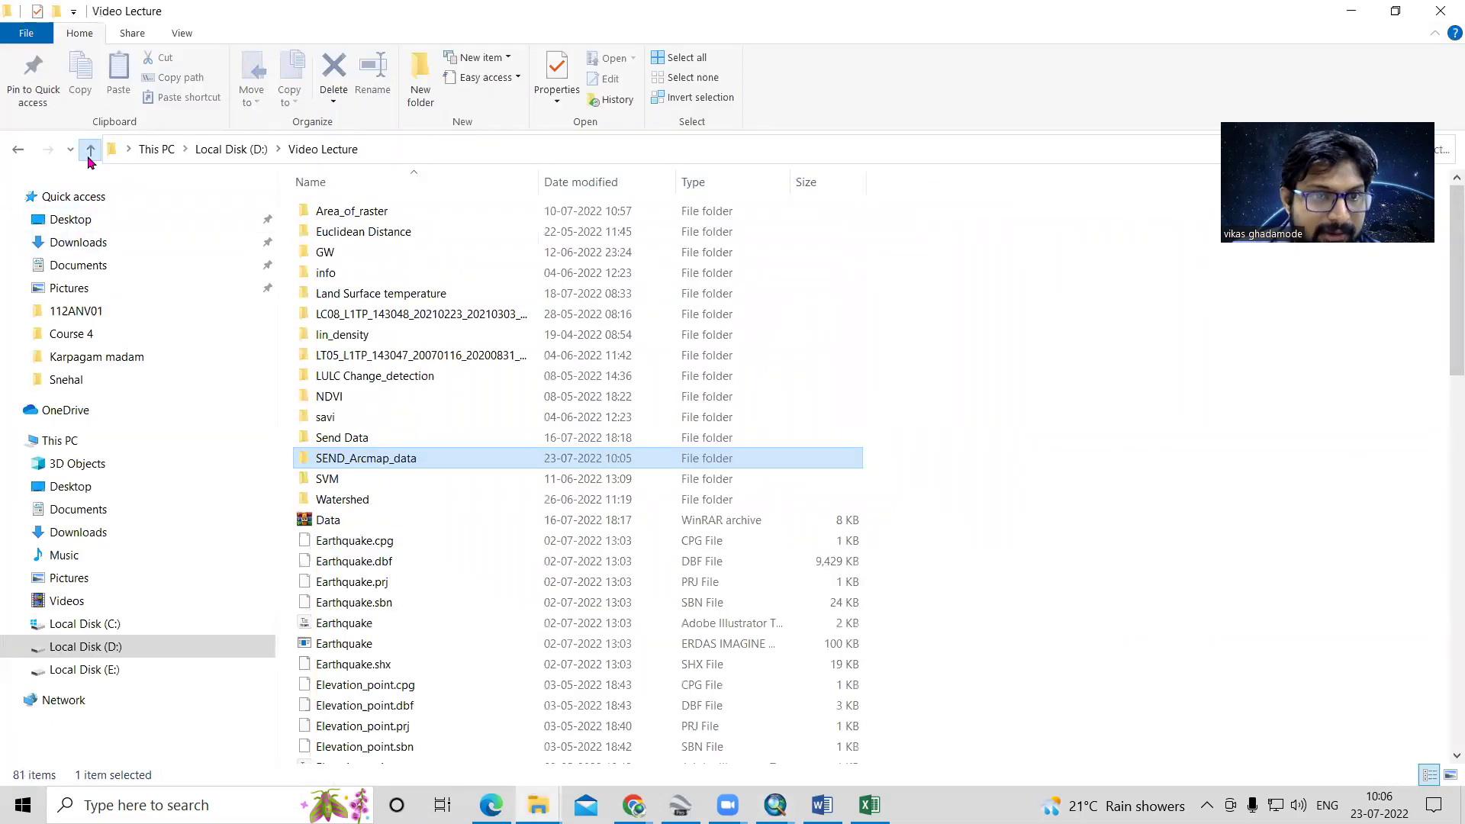
scroll(532, 527, "down", 7)
scroll(532, 526, "down", 7)
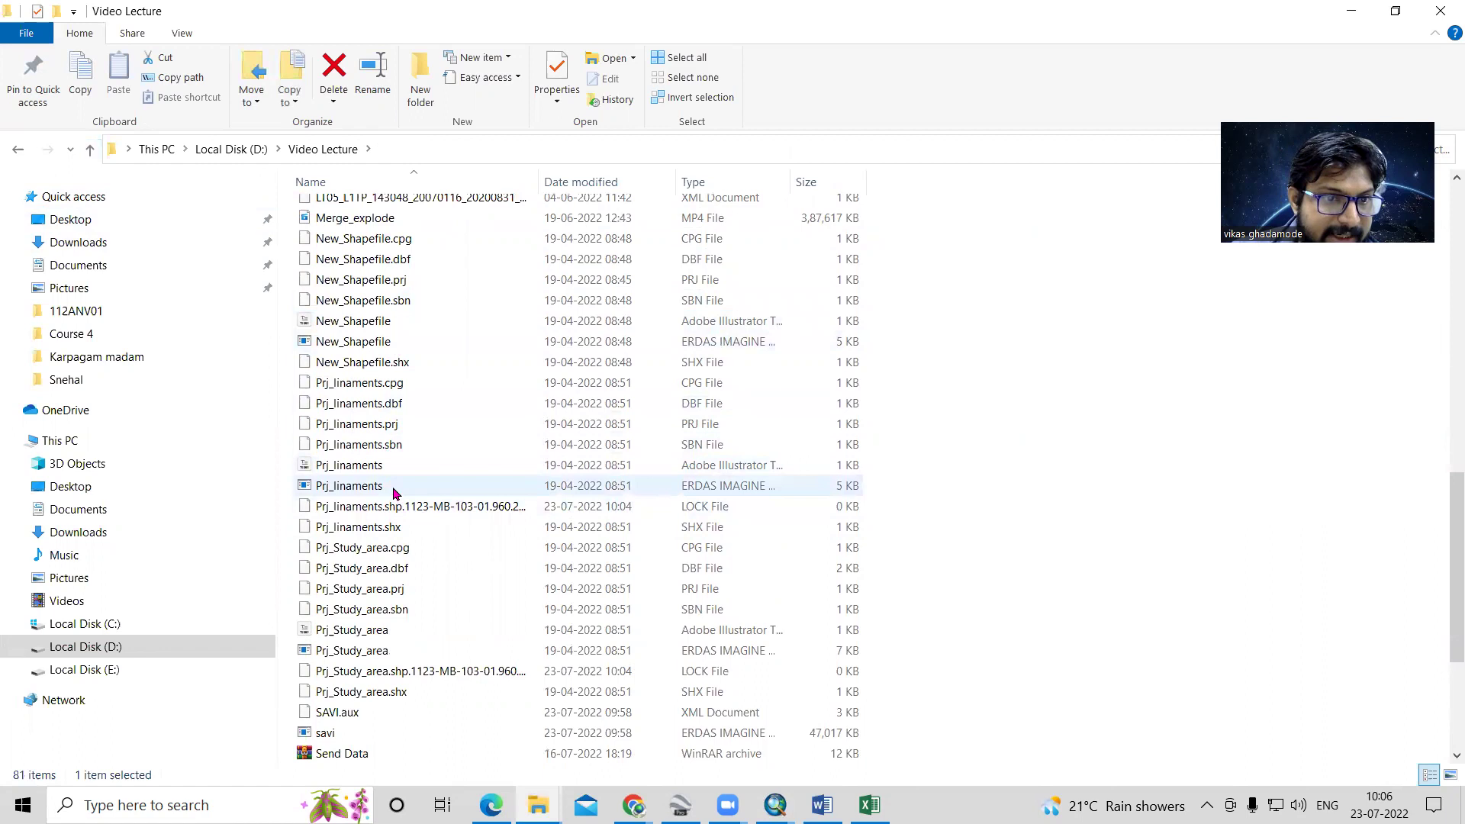
left_click(380, 387)
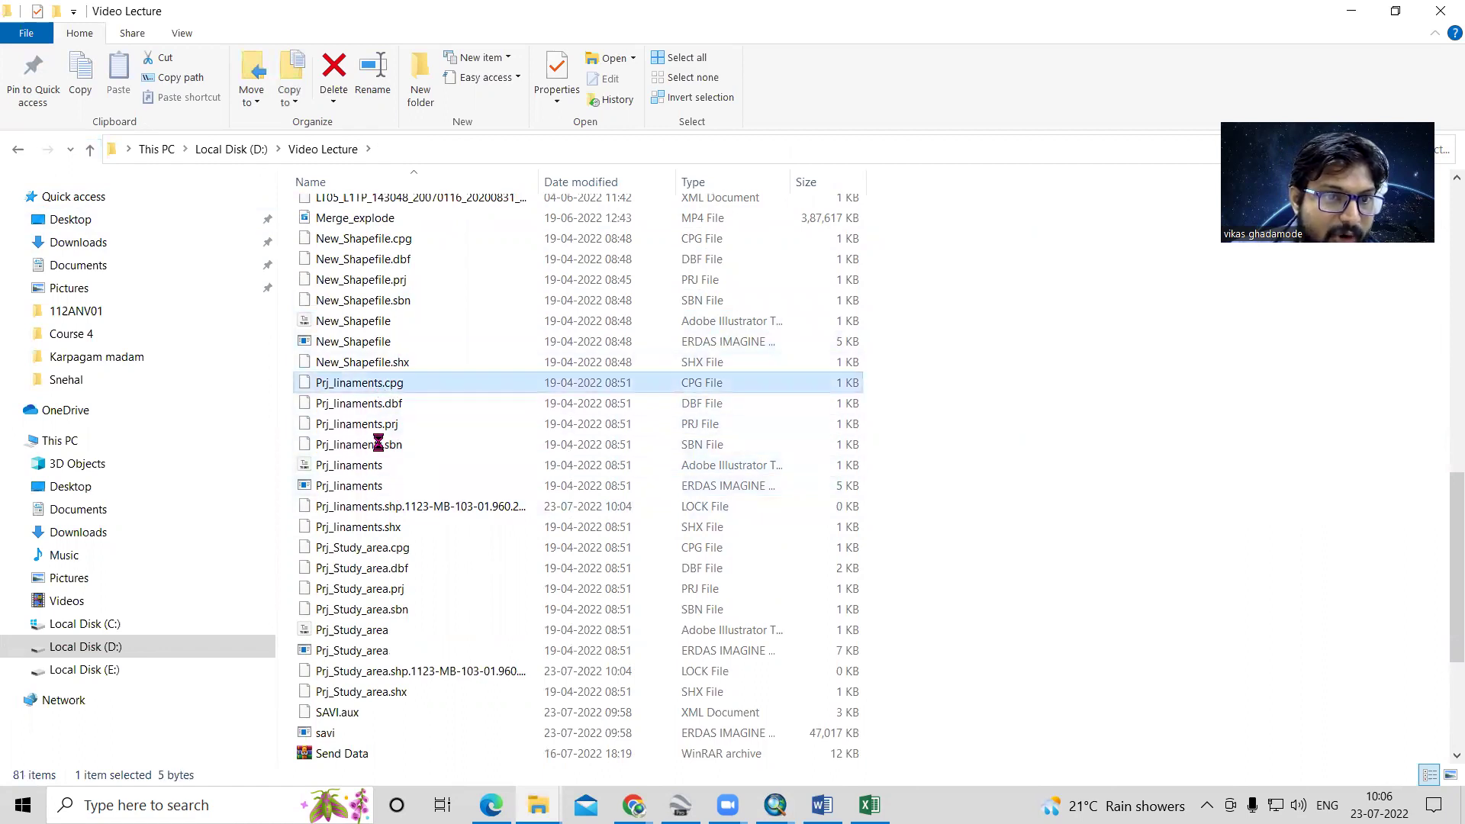
left_click(389, 528, "ctrl")
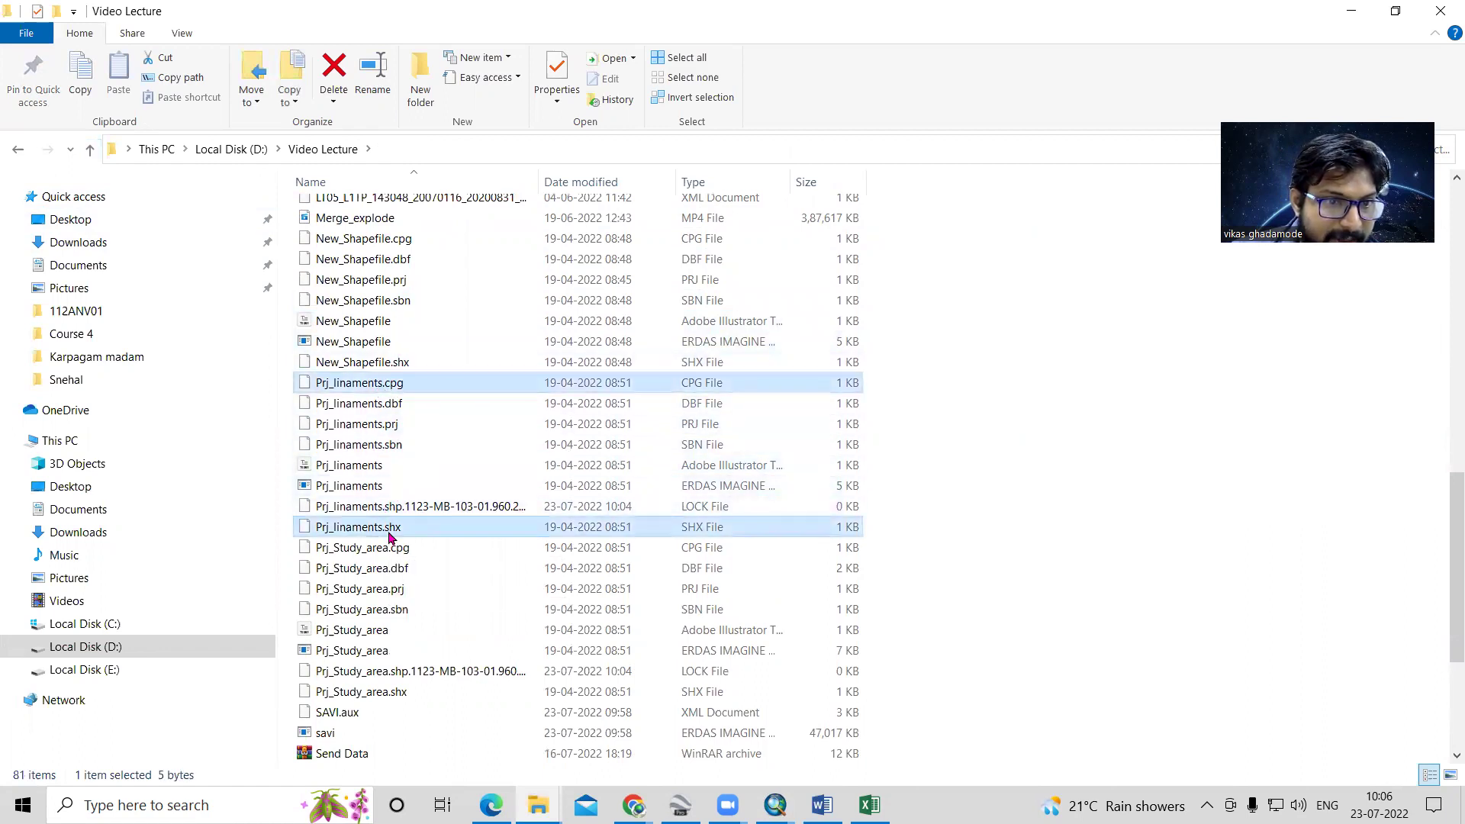
left_click(388, 392, "shift")
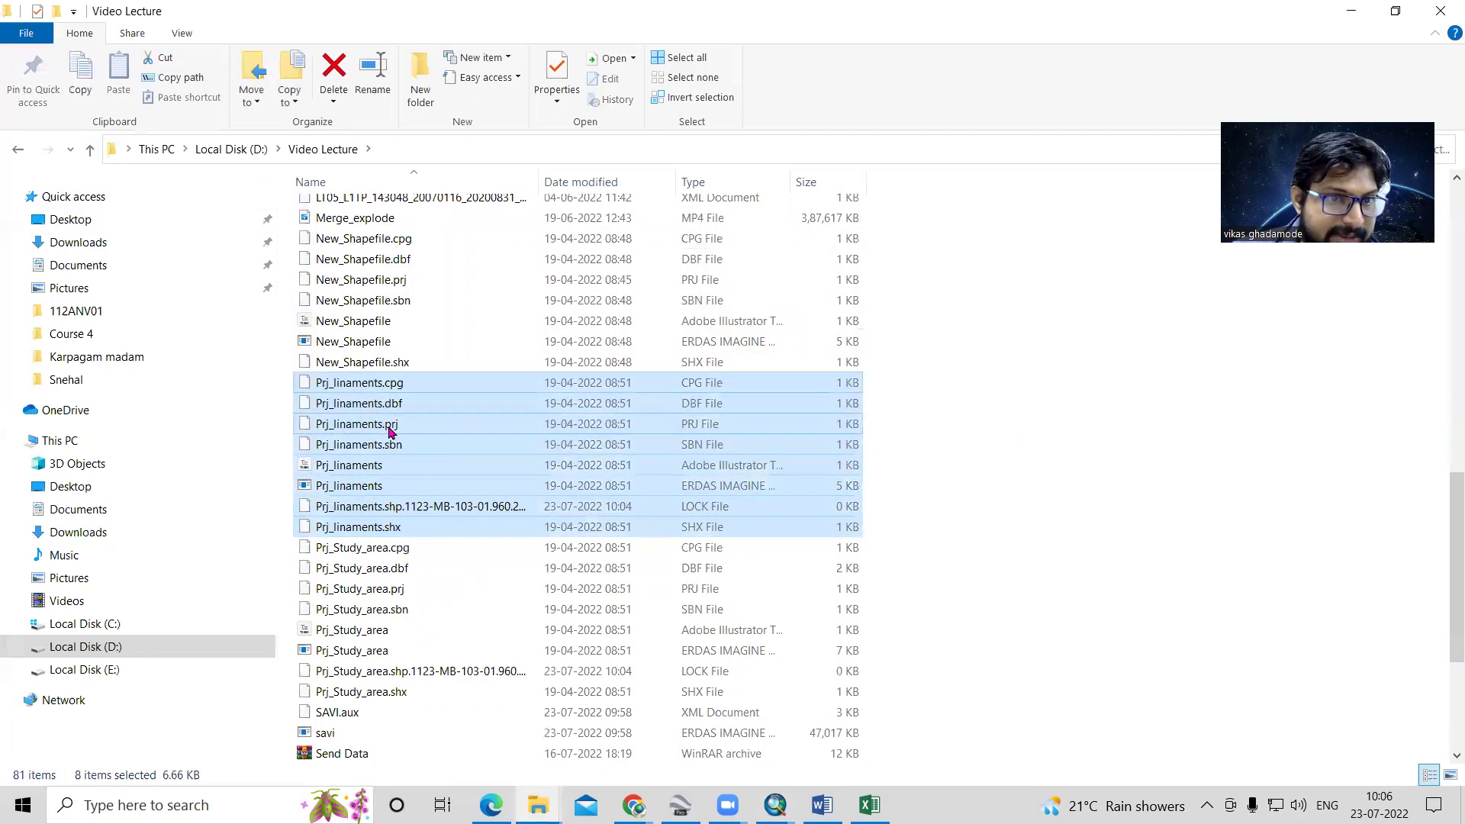
right_click(389, 432)
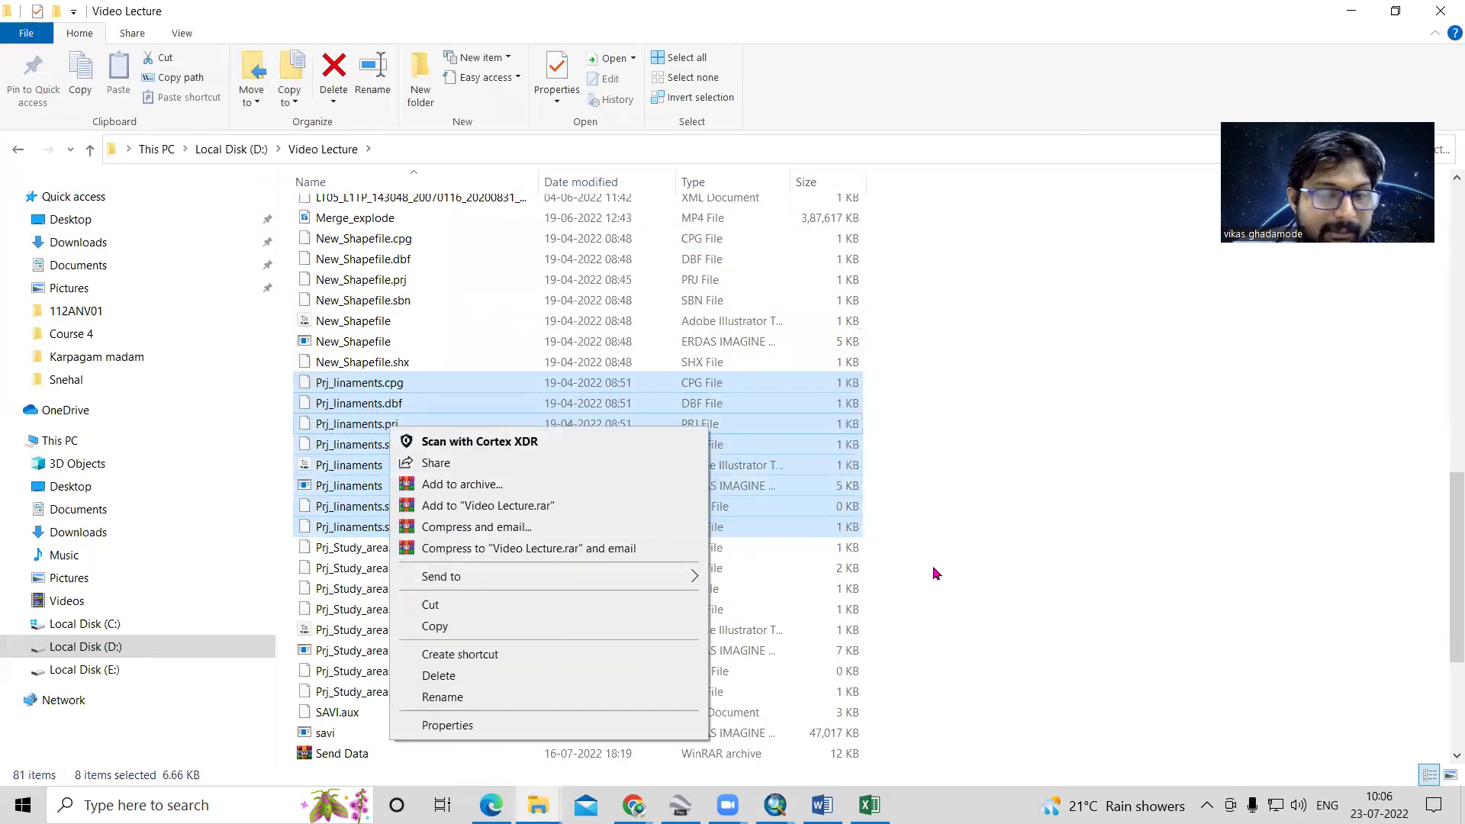
left_click(1021, 542)
left_click(1035, 547)
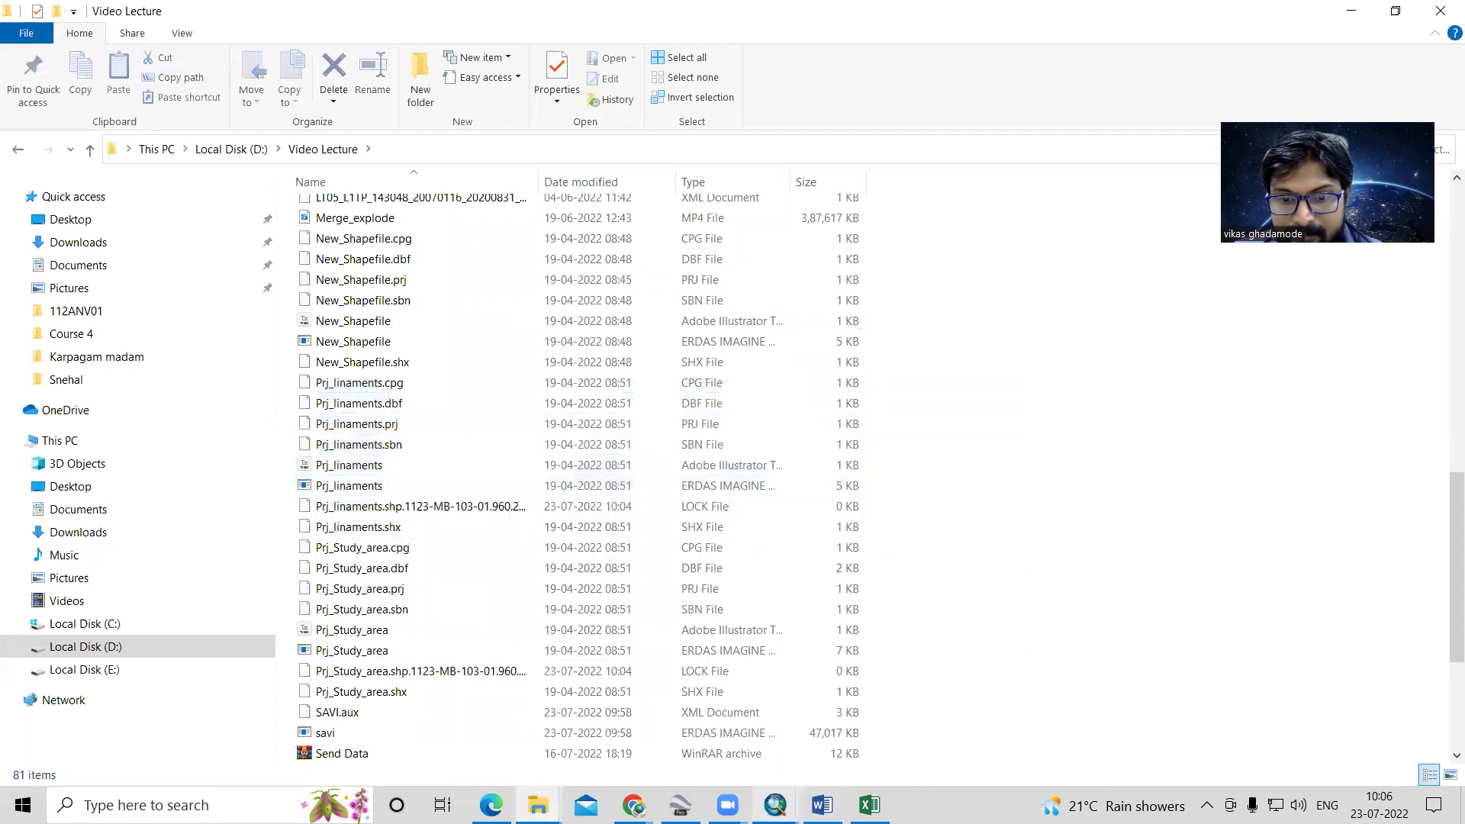
Step: Reselect the eight Prj_linaments files and copy them
scroll(415, 419, "up", 2)
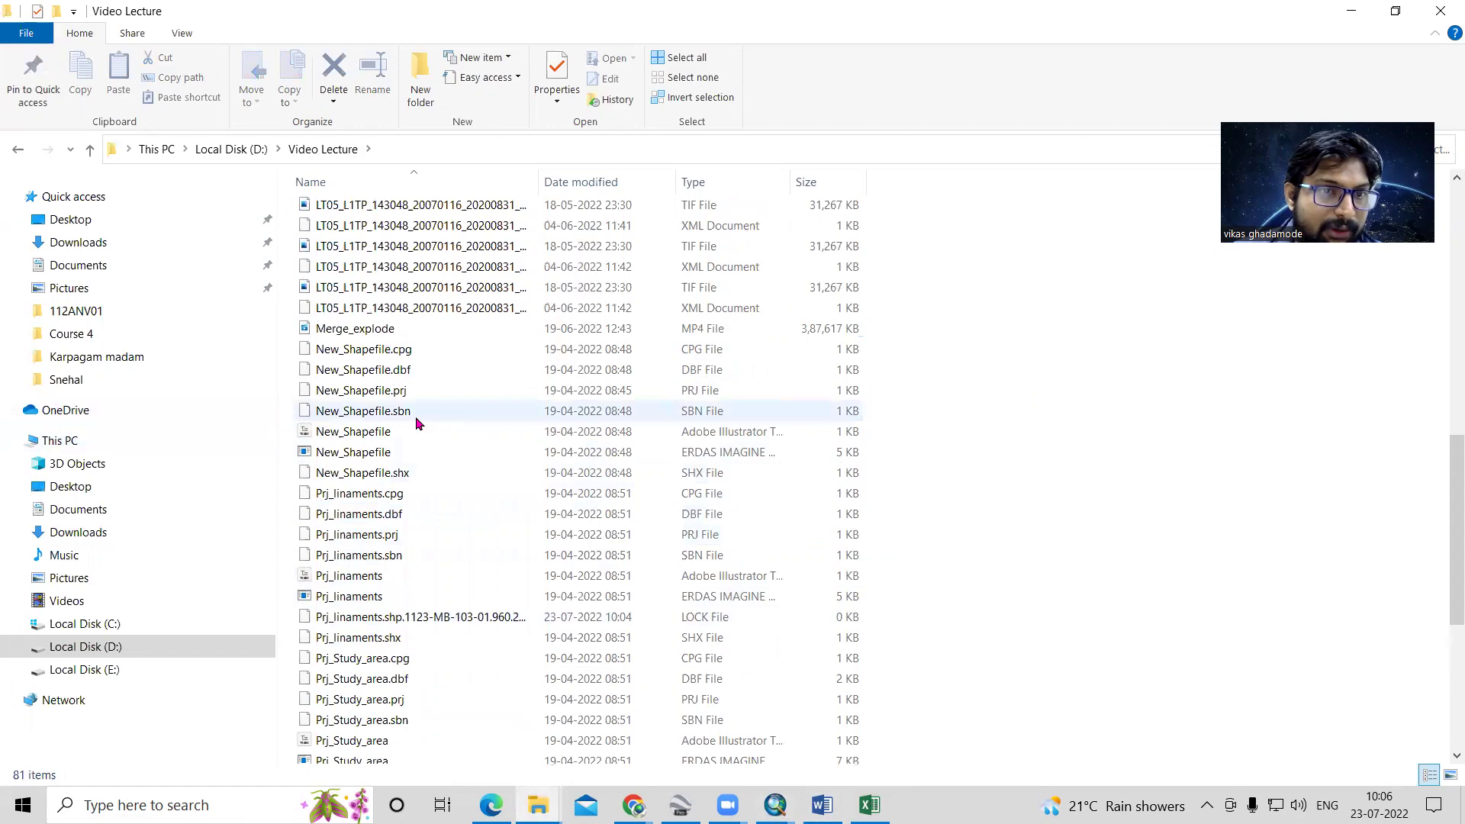
scroll(428, 361, "up", 3)
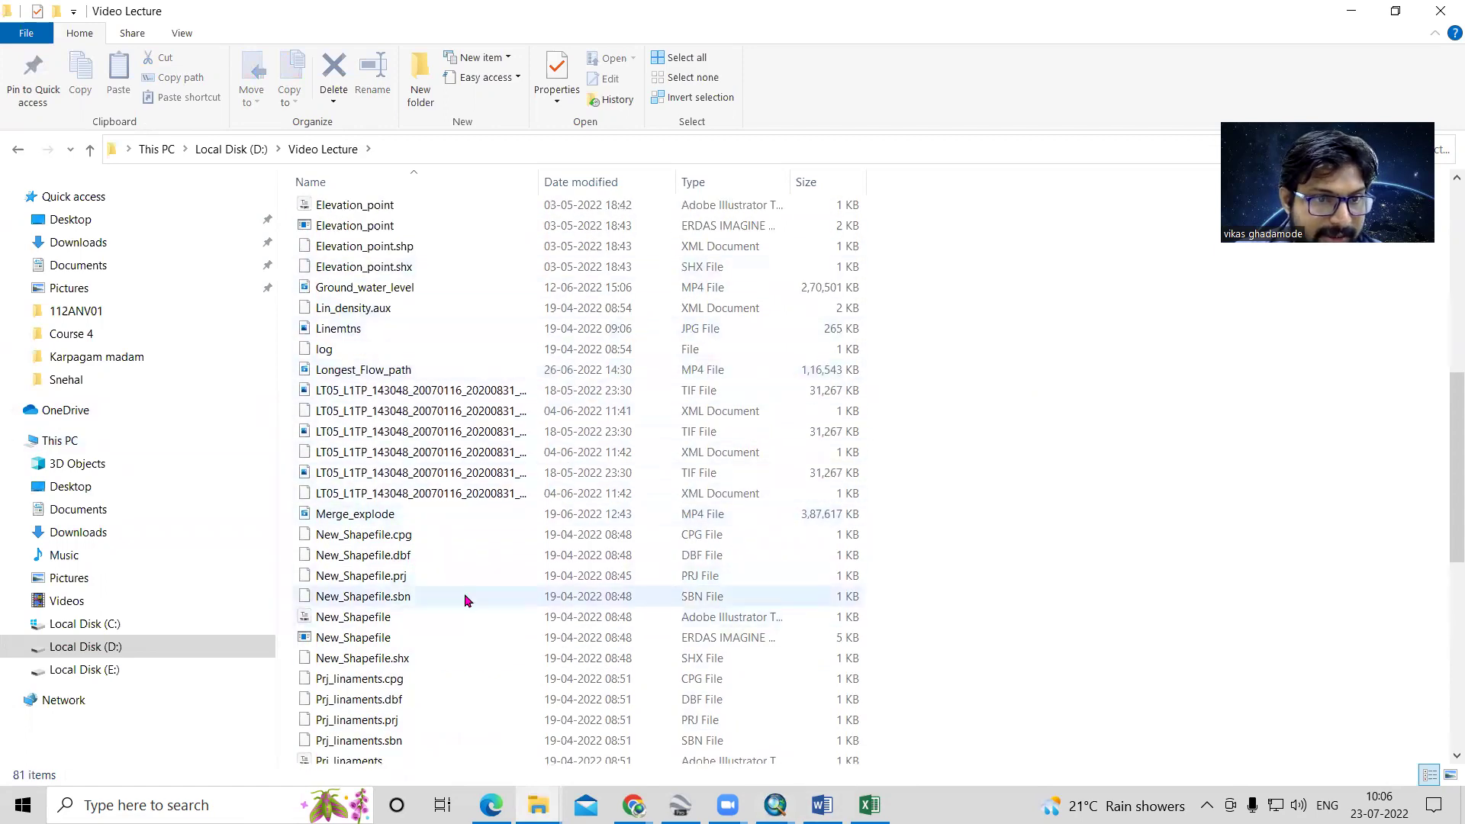
scroll(462, 595, "down", 3)
left_click(340, 507)
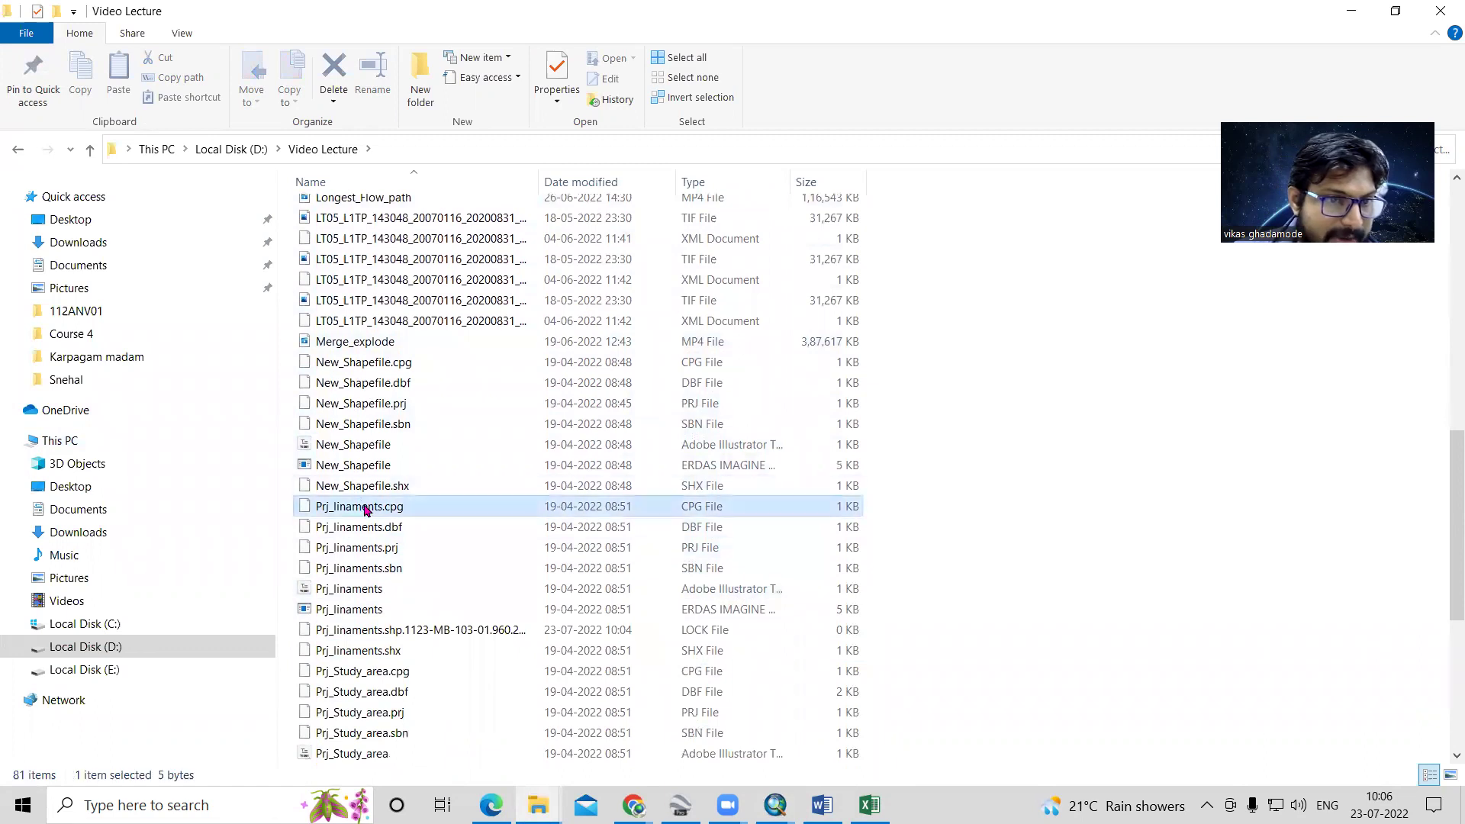
scroll(389, 550, "down", 1)
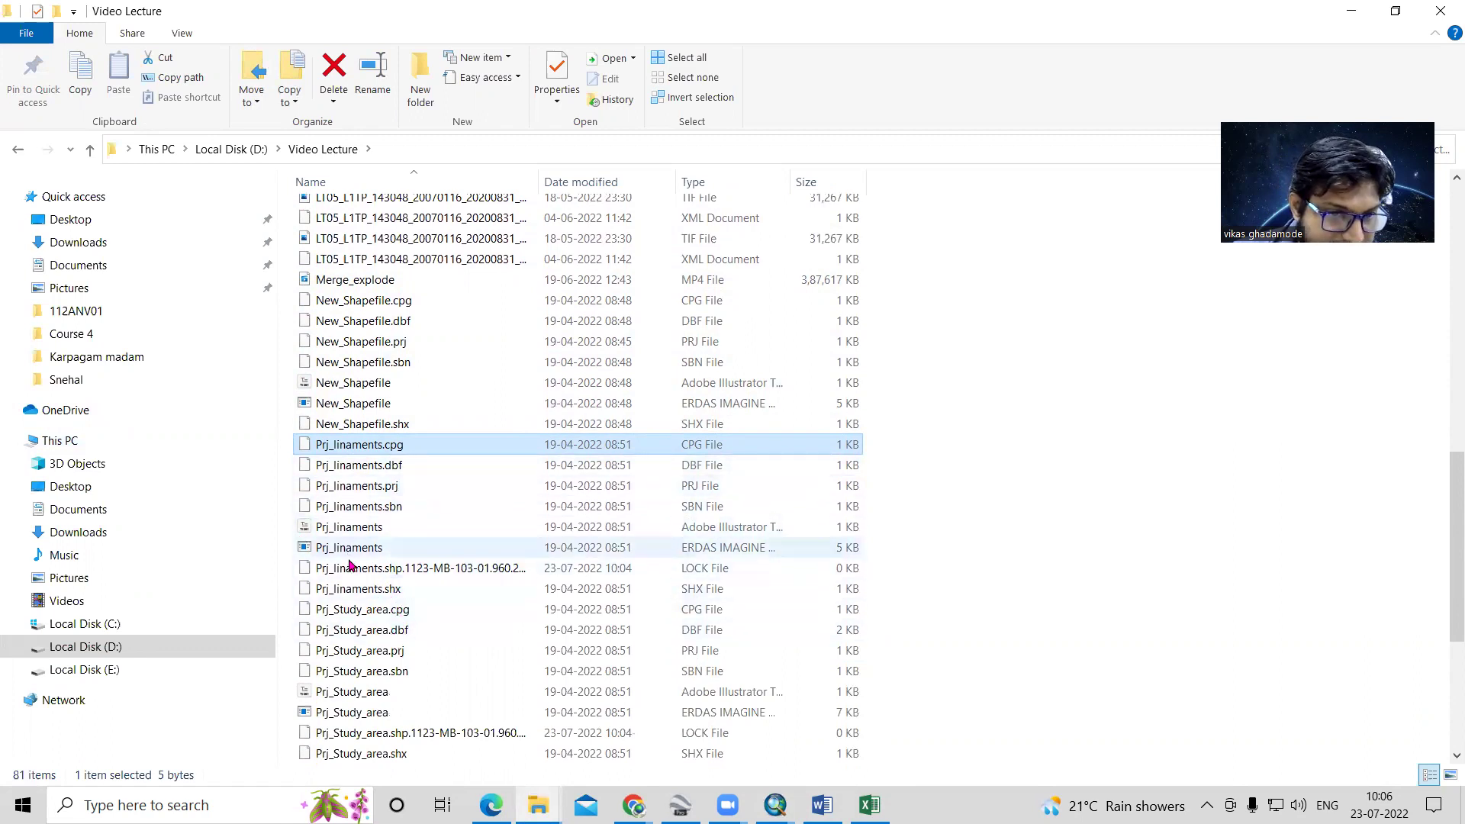
left_click(386, 589, "shift")
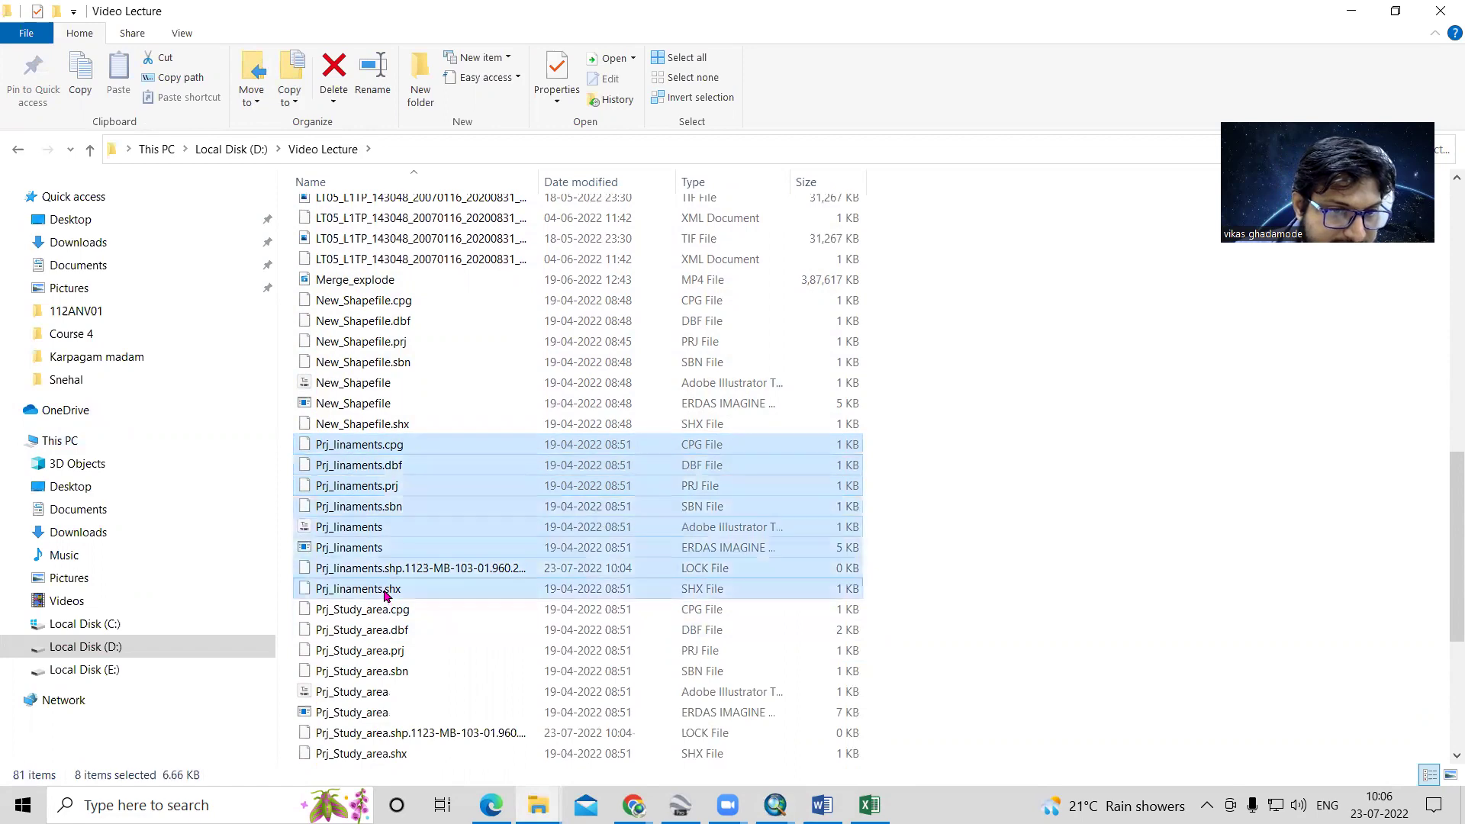
right_click(392, 529)
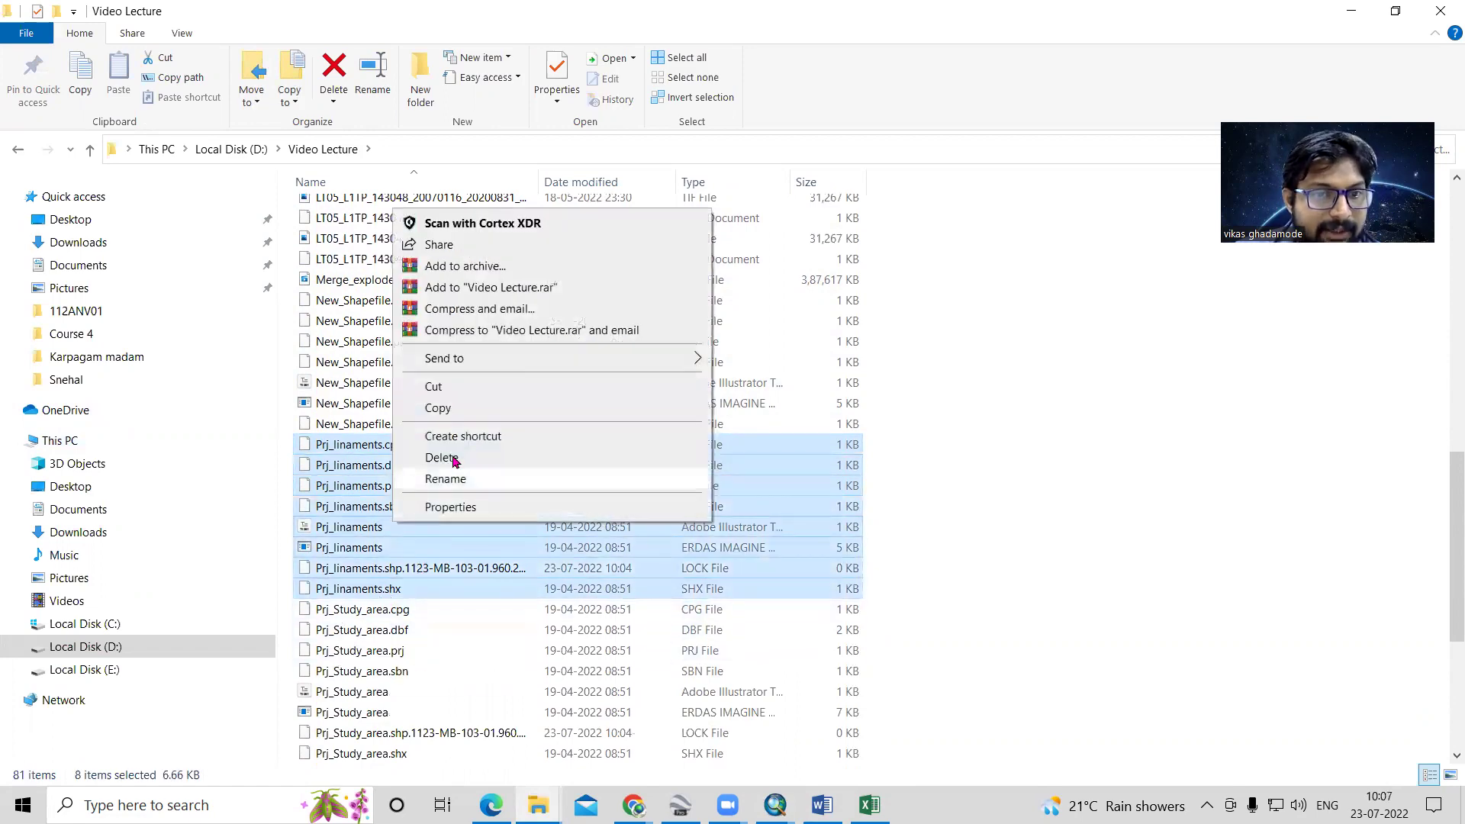
left_click(470, 417)
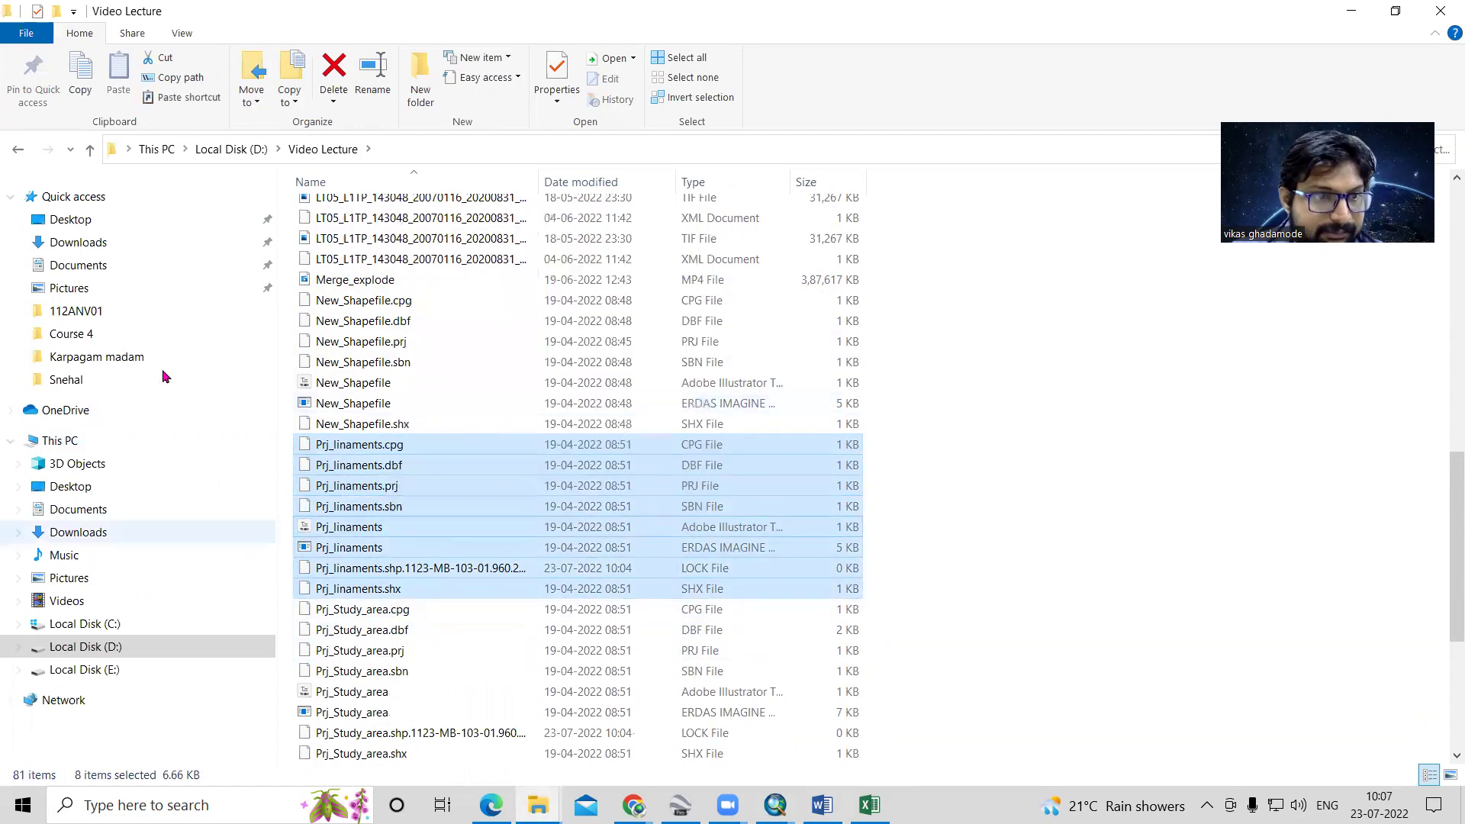
Step: Paste the Prj_linaments files into Video Lecture\SEND_Arcmap_data, replacing the existing copies
left_click(90, 149)
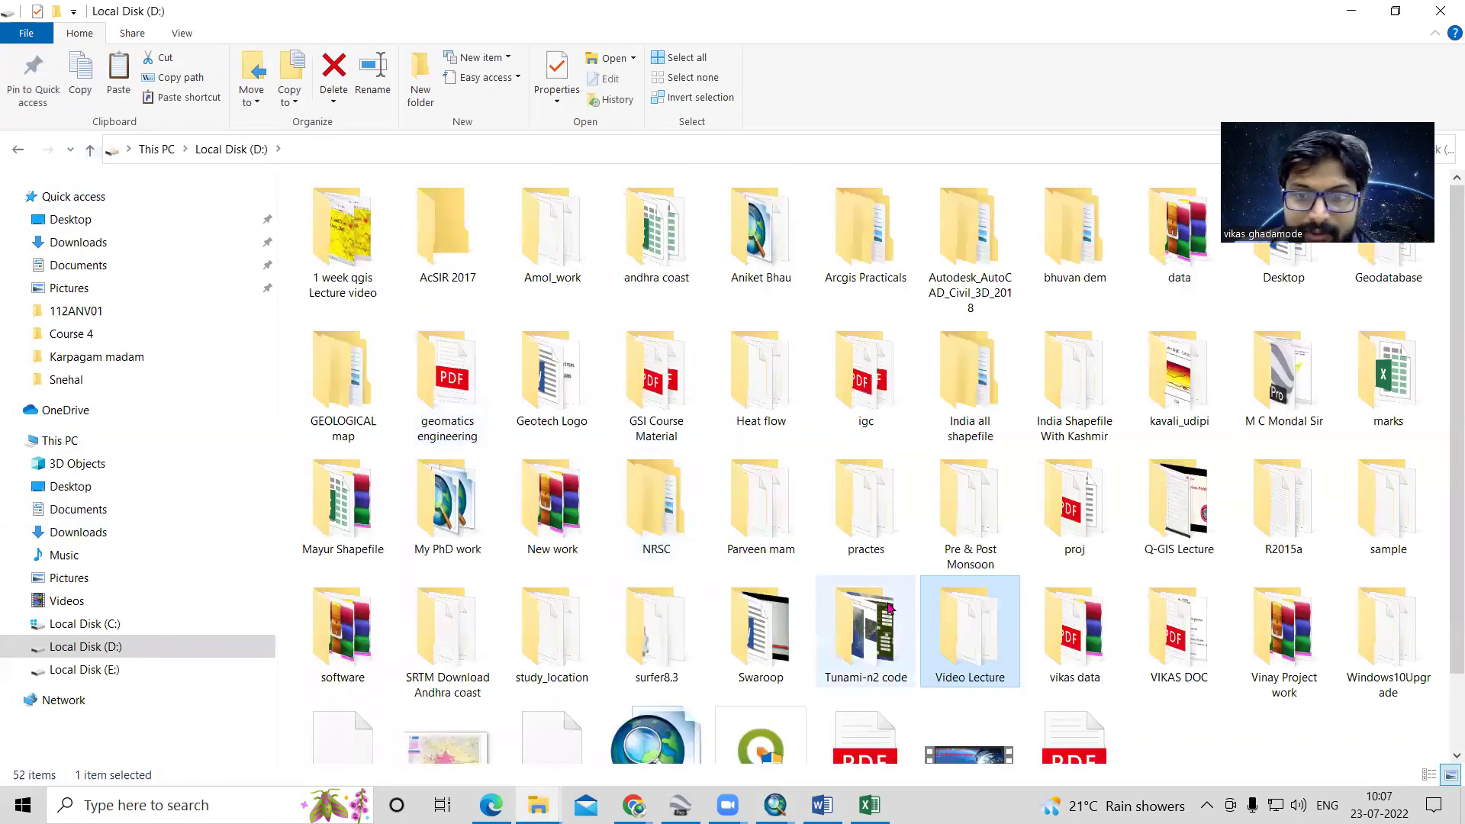
double_click(943, 618)
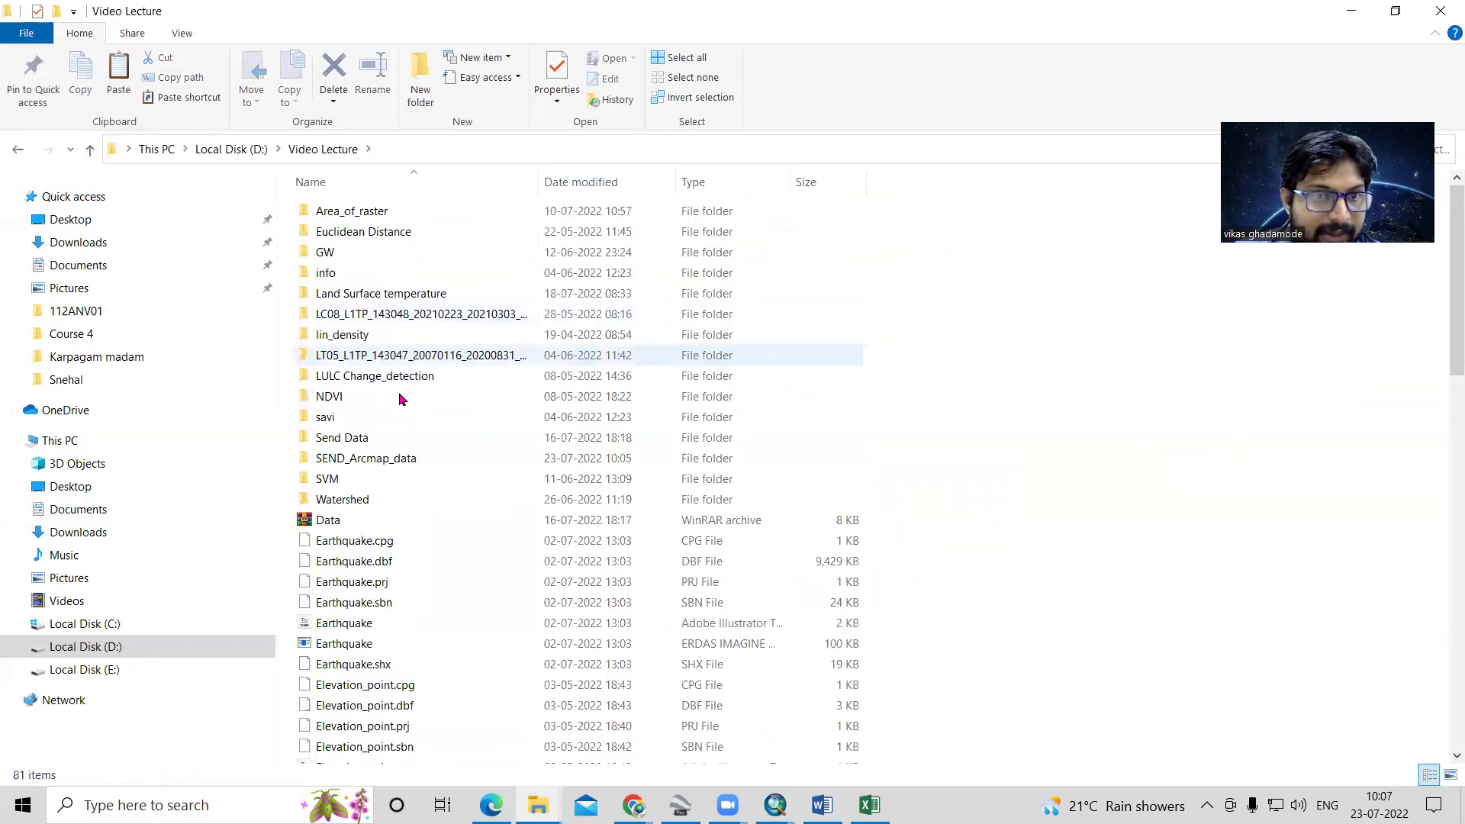
left_click(410, 461)
double_click(410, 462)
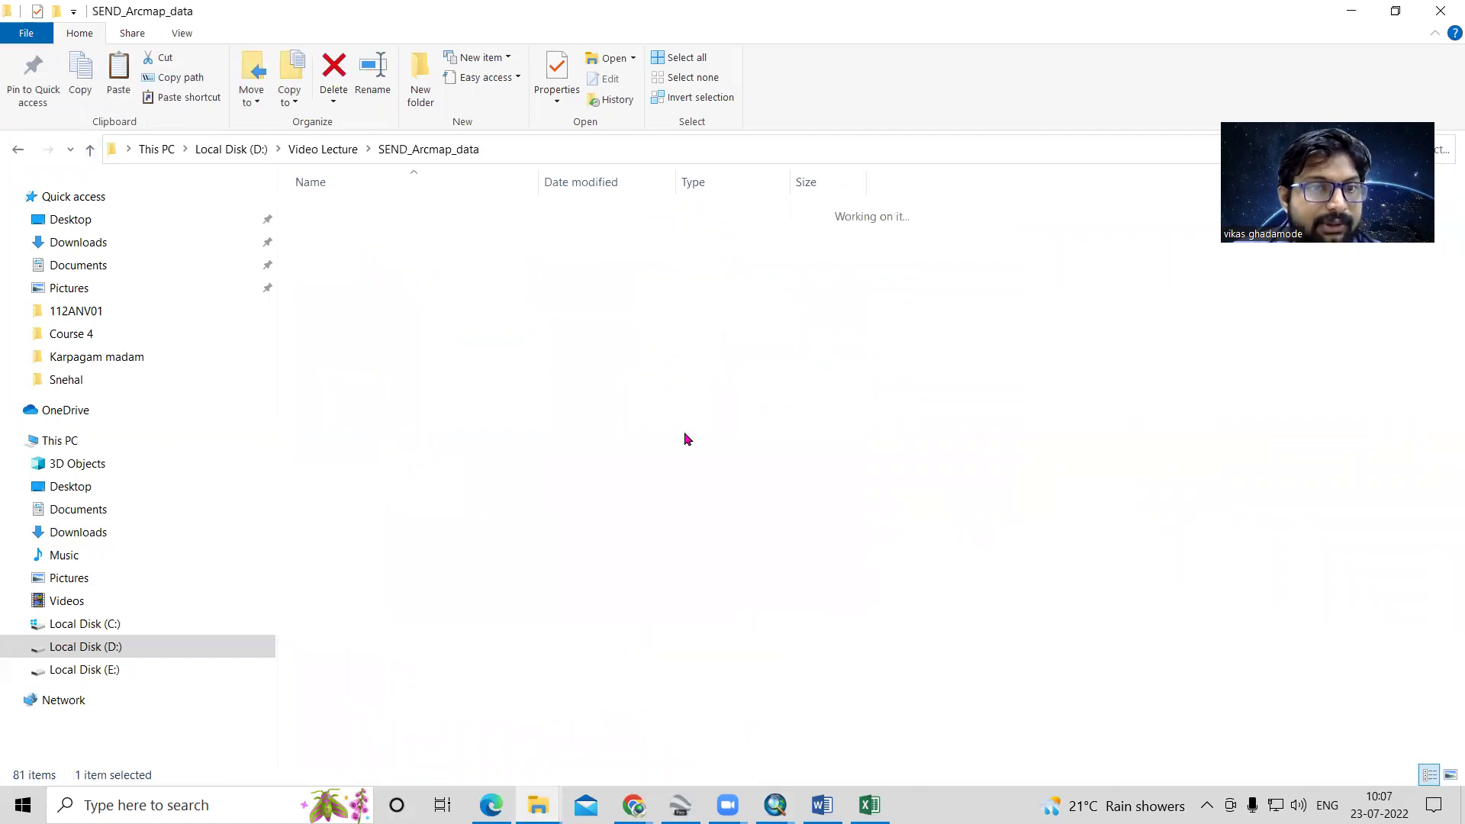
right_click(1090, 358)
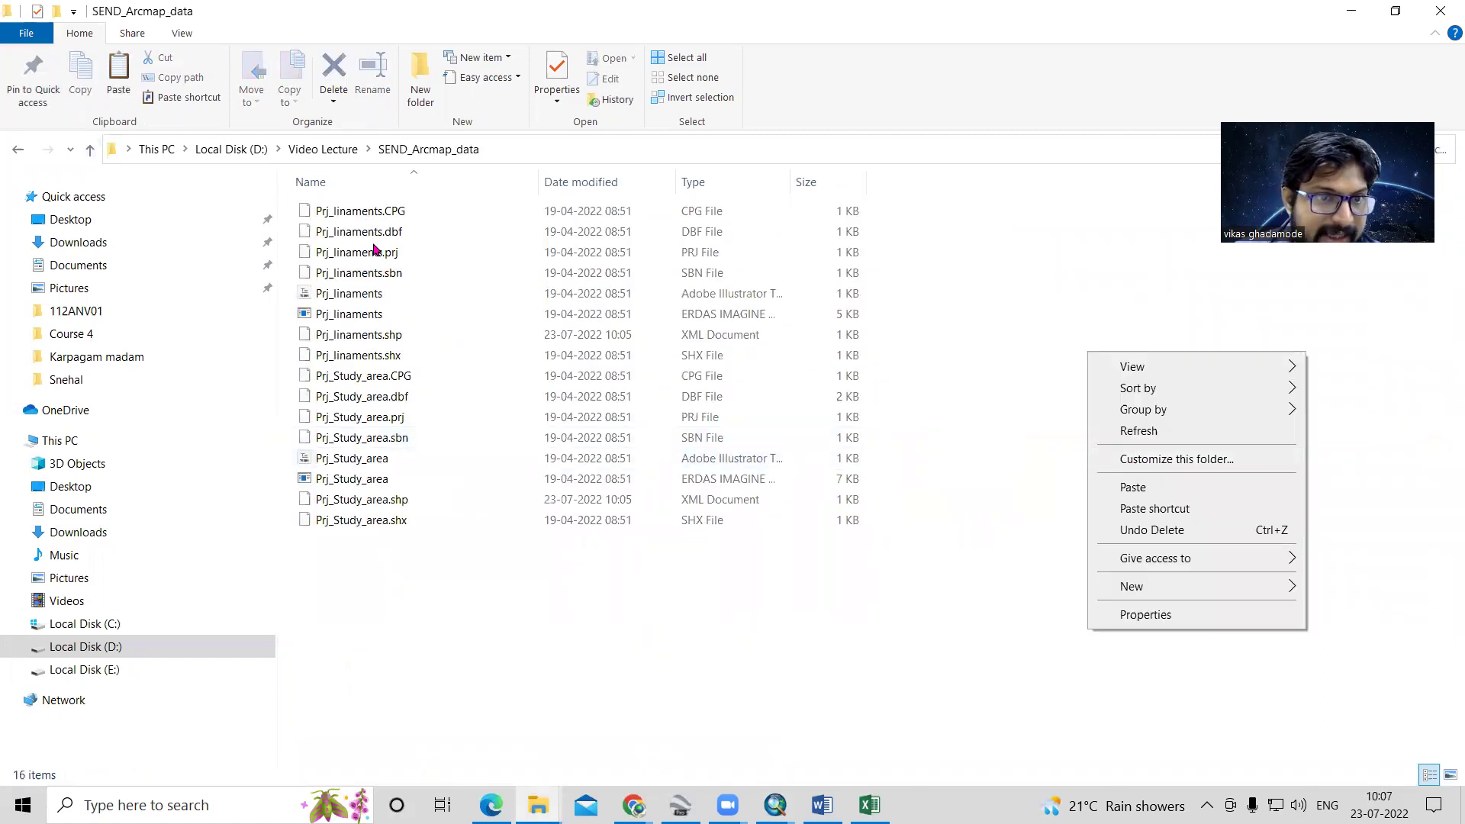
left_click(1131, 487)
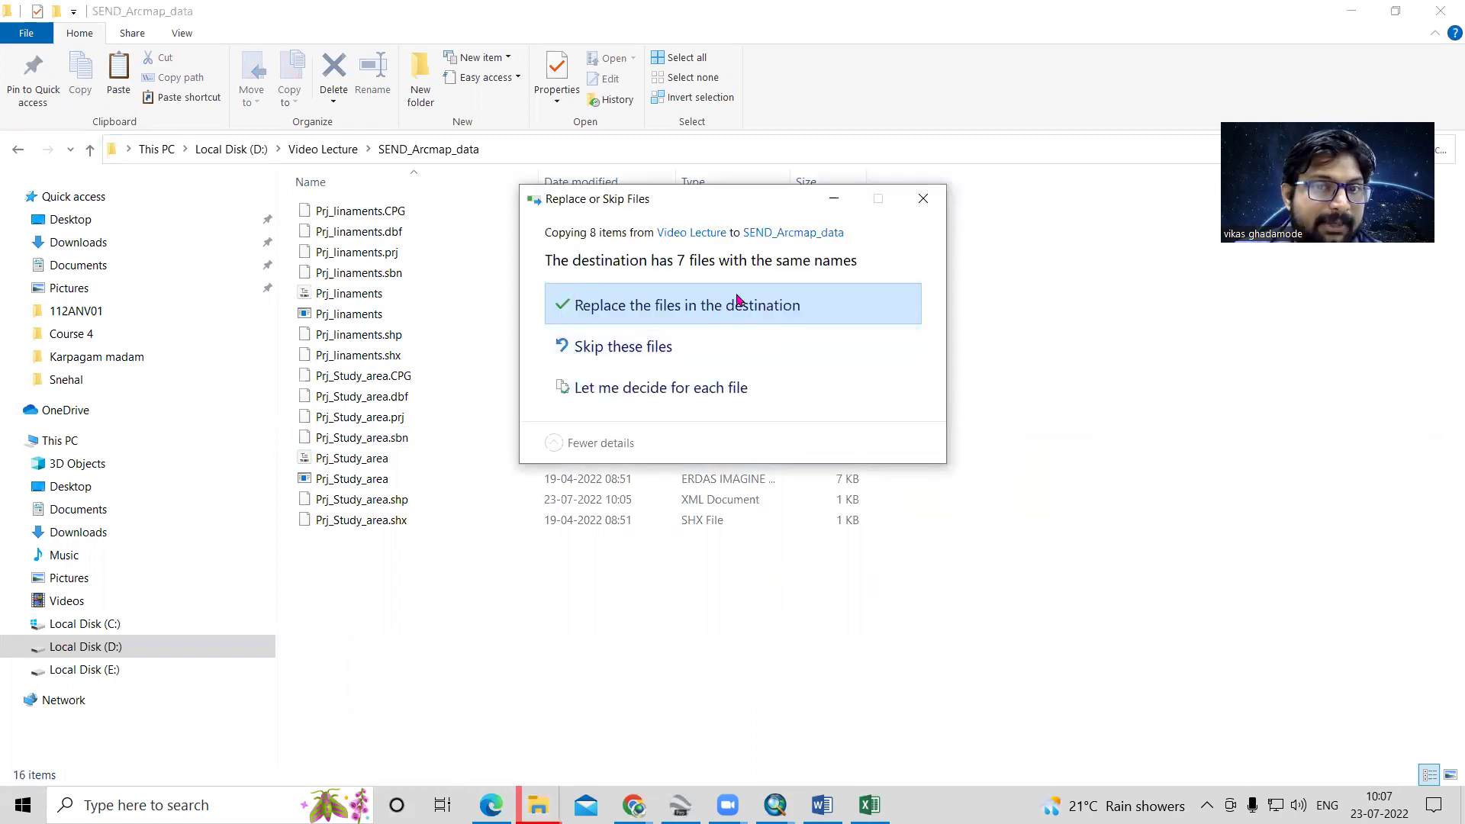
left_click(655, 320)
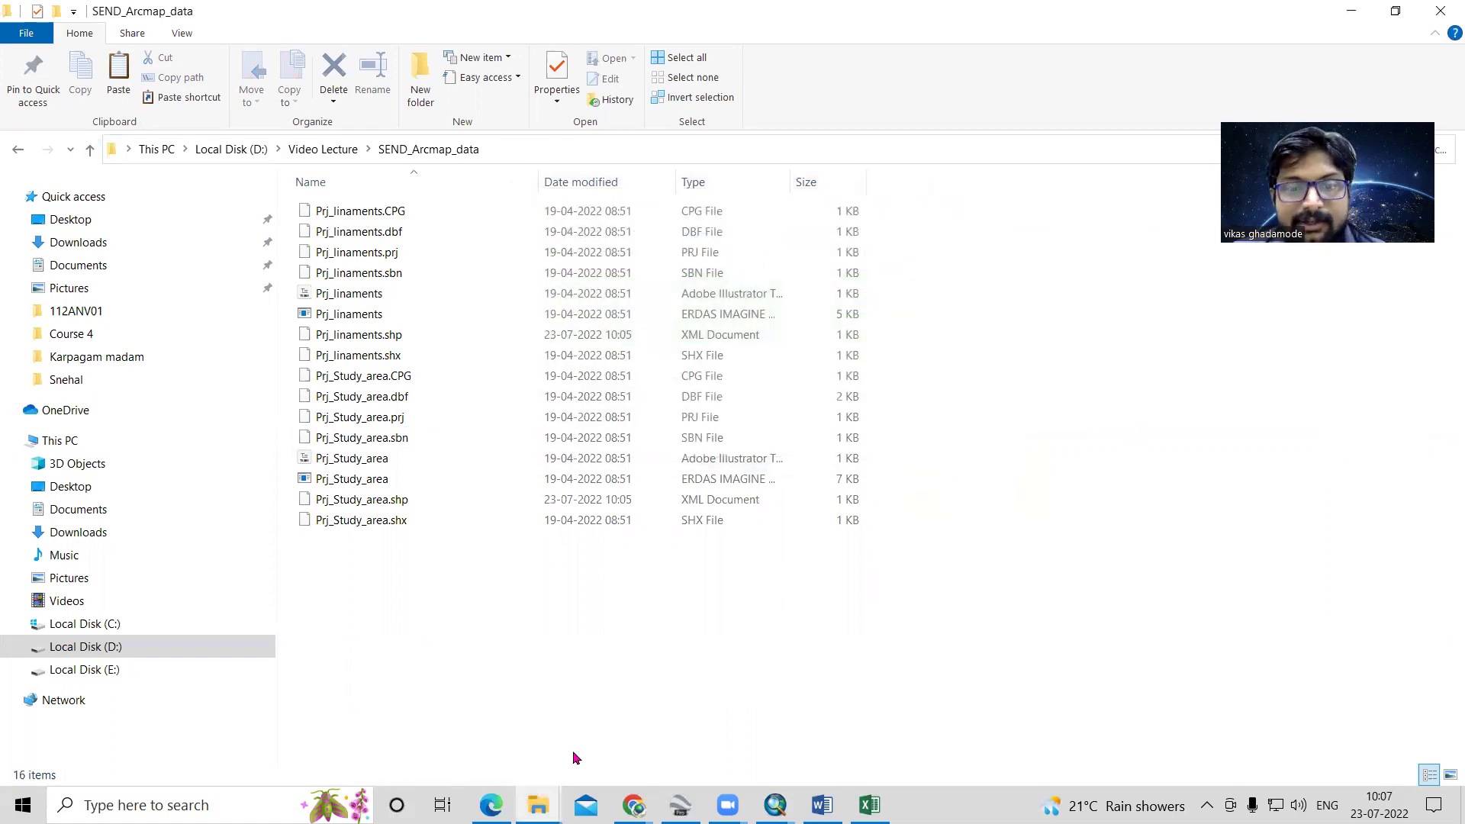
Step: Back in ArcMap's Catalog, expand the SVM folder and select Comp_band.tif
mouse_move(776, 806)
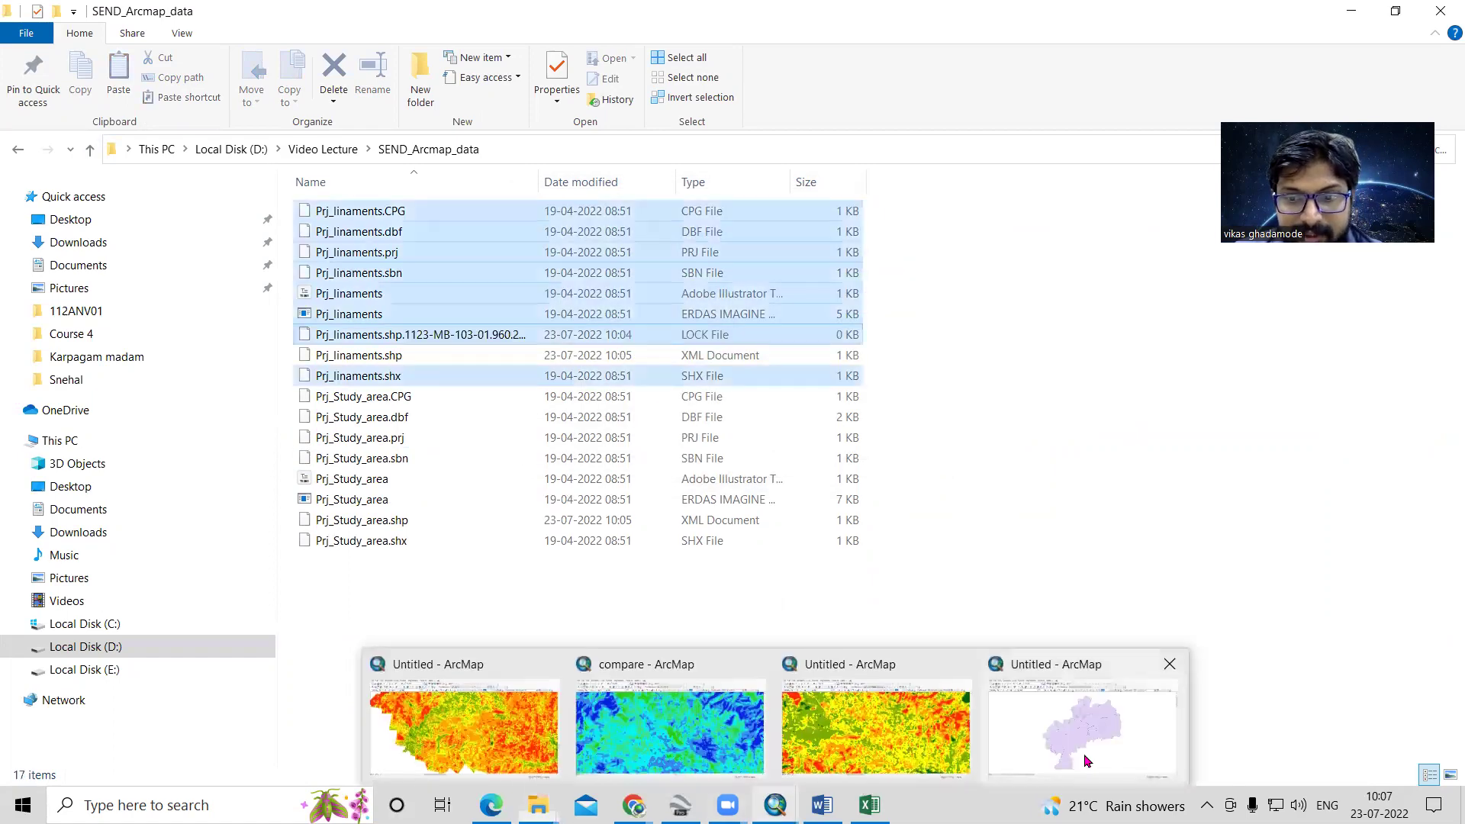
left_click(1083, 725)
left_click(1237, 398)
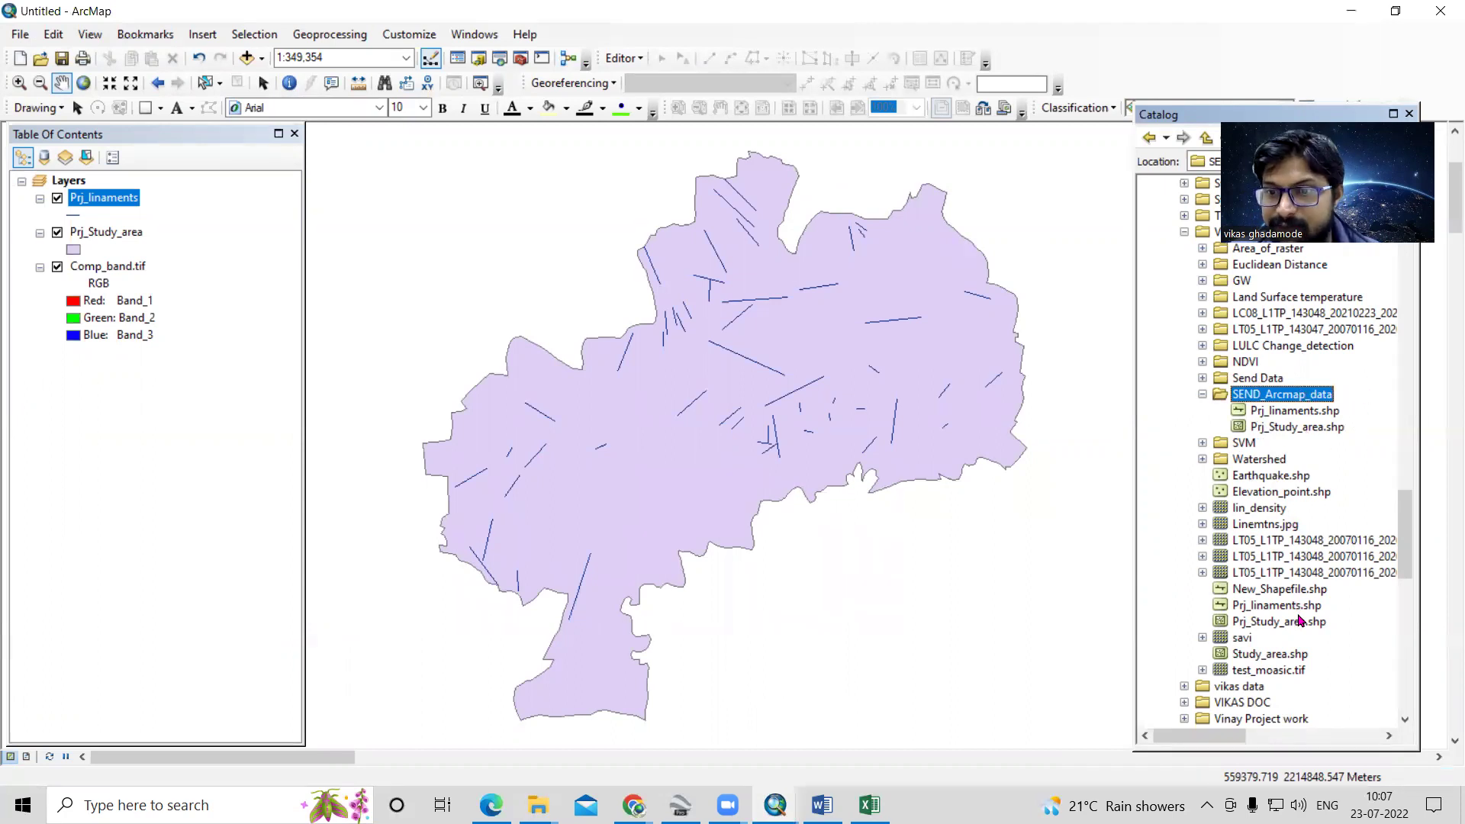
scroll(1301, 620, "up", 2)
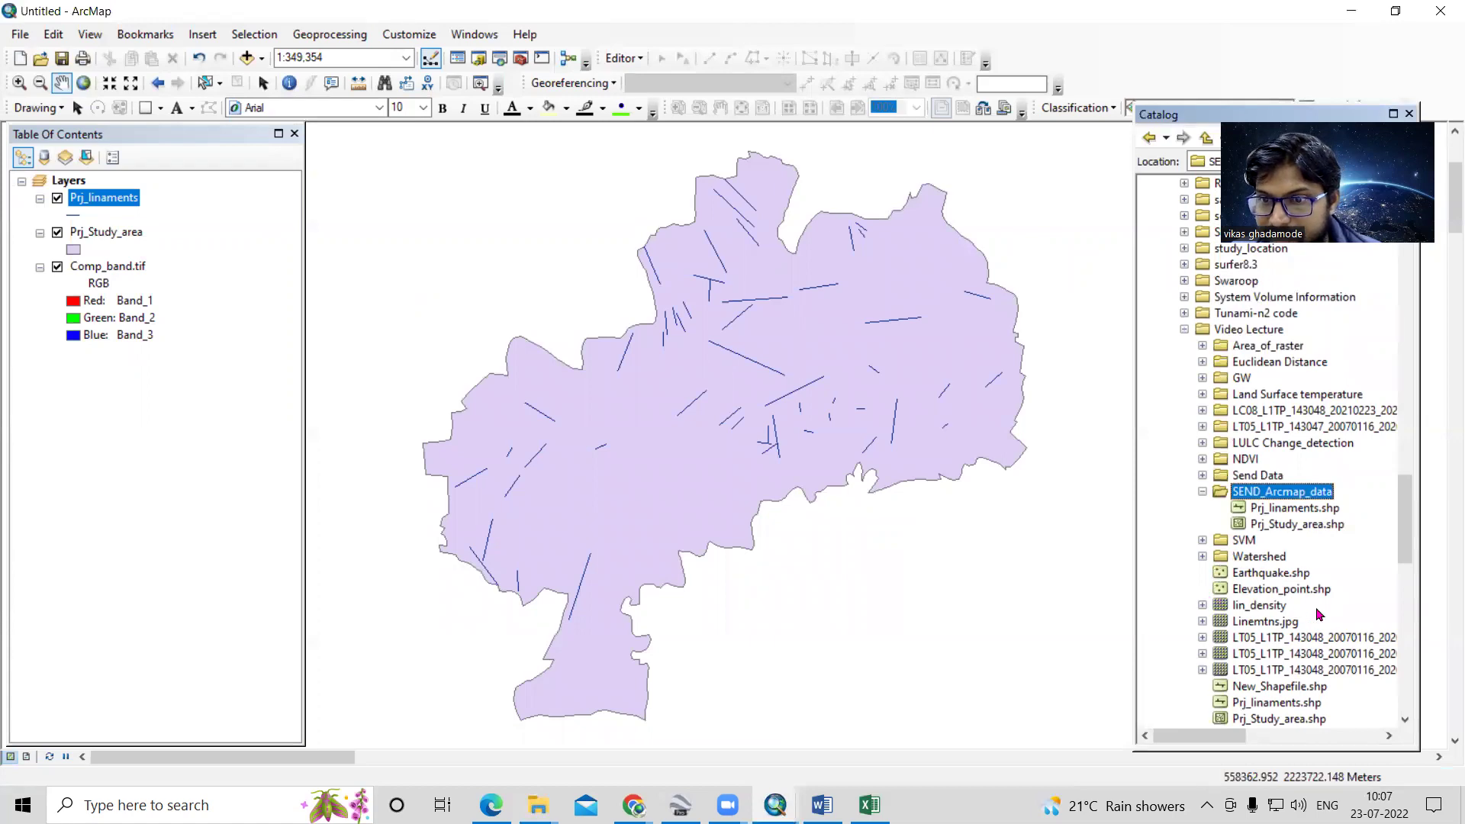
scroll(1311, 613, "down", 3)
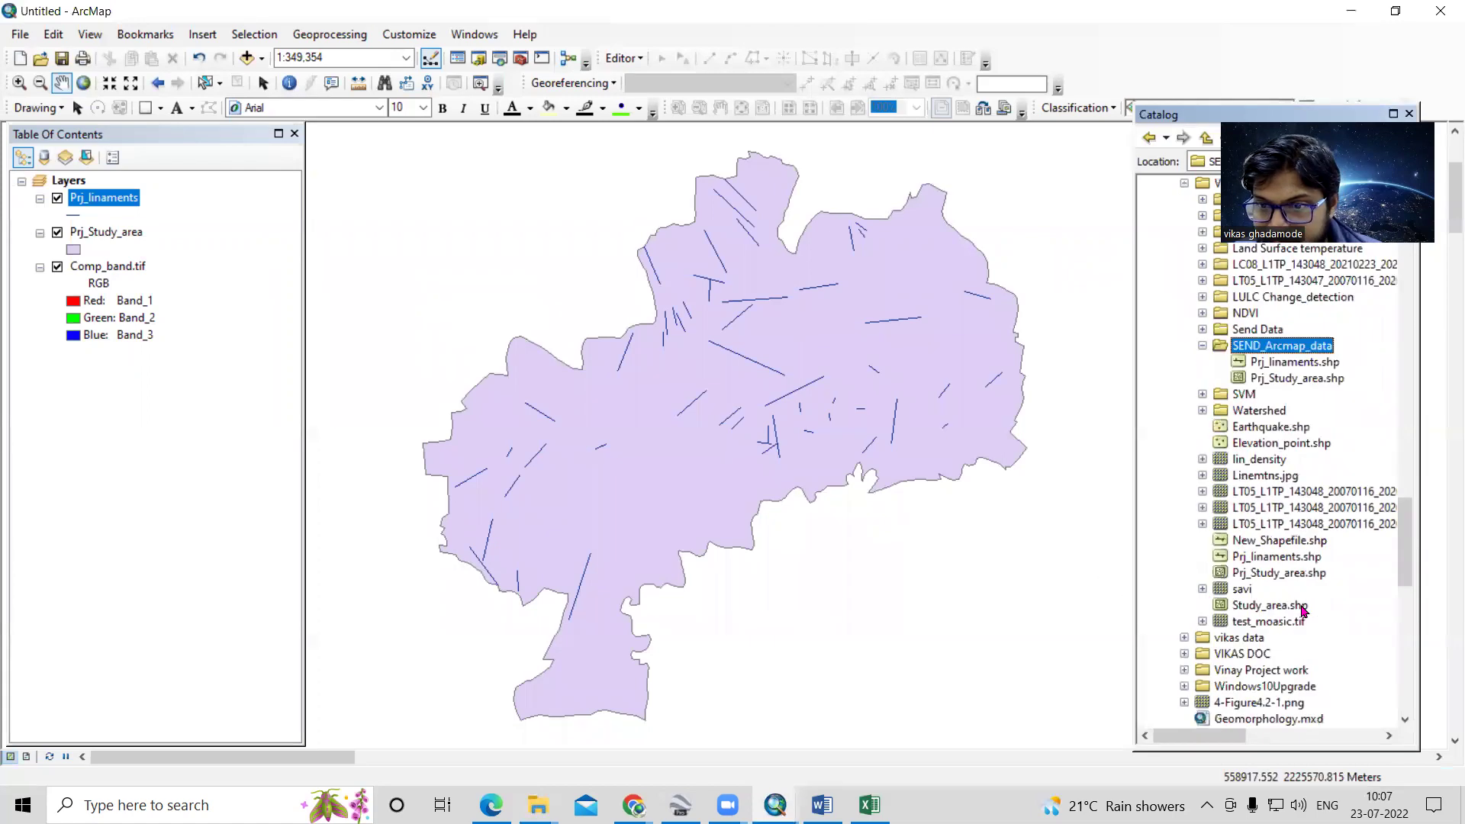
double_click(1230, 395)
left_click(1293, 416)
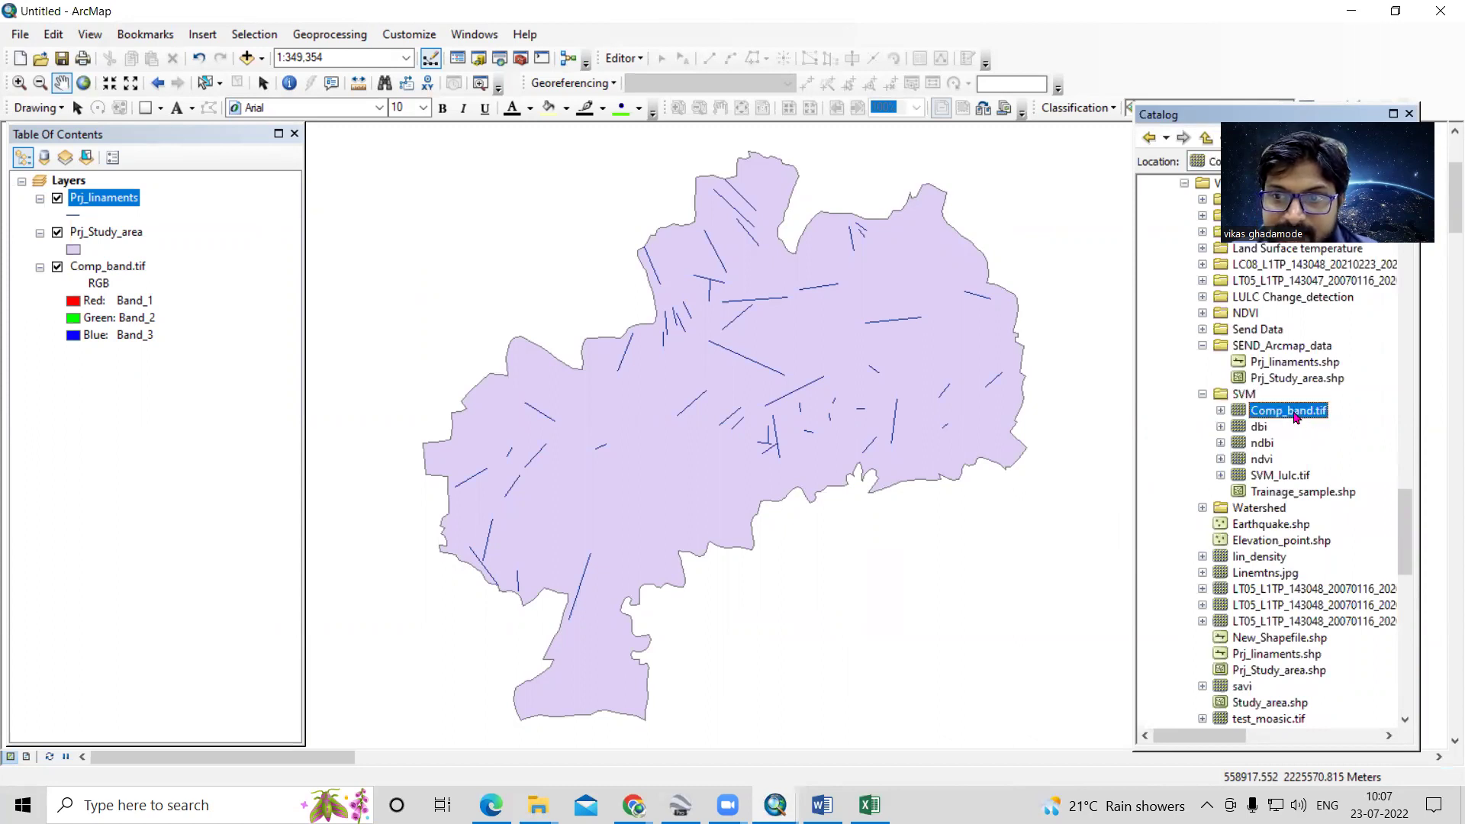
Step: Copy Comp_band.tif into SEND_Arcmap_data and check it is listed there
right_click(1288, 417)
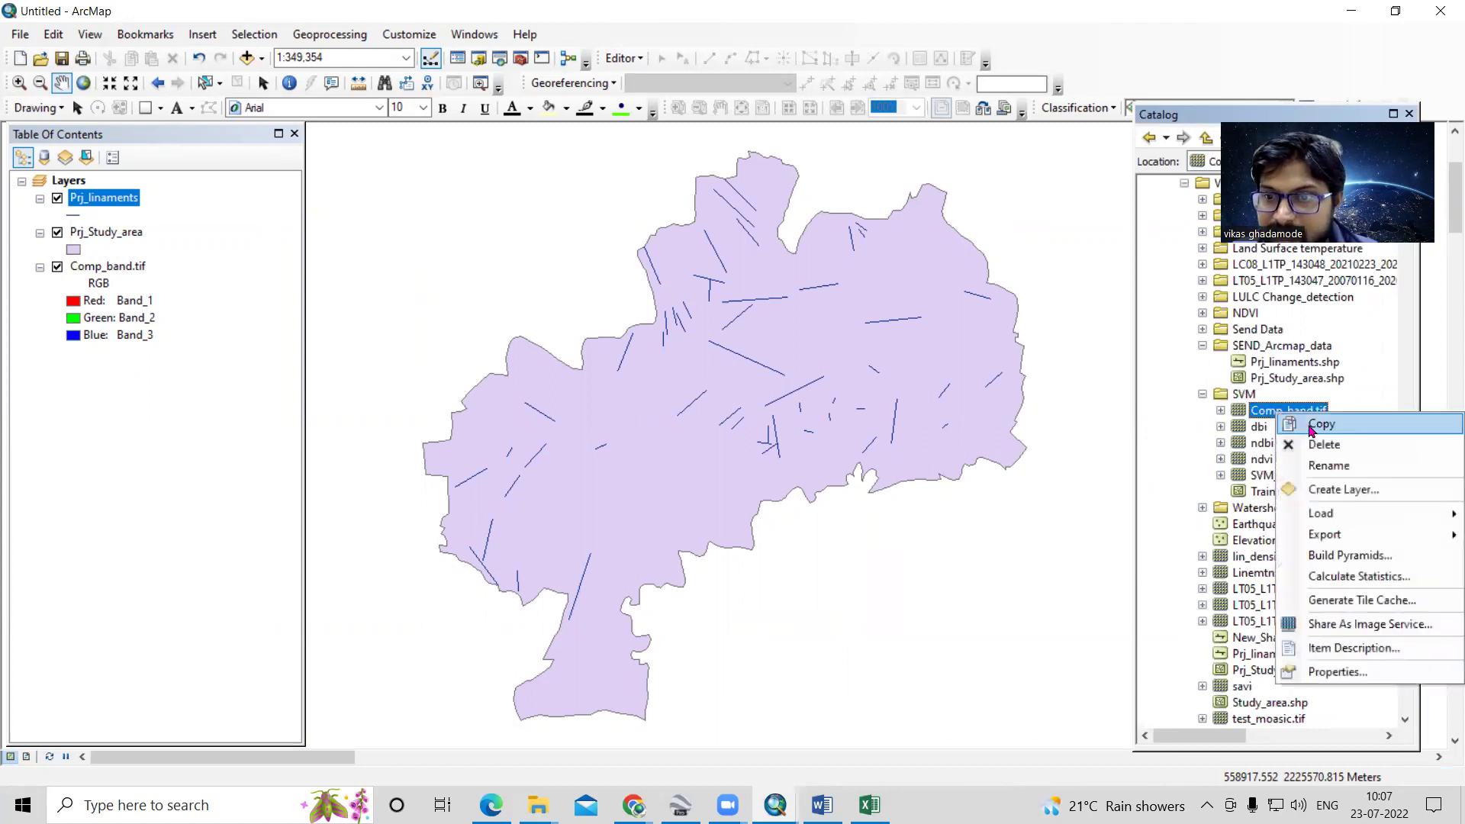
left_click(1302, 393)
left_click(1263, 348)
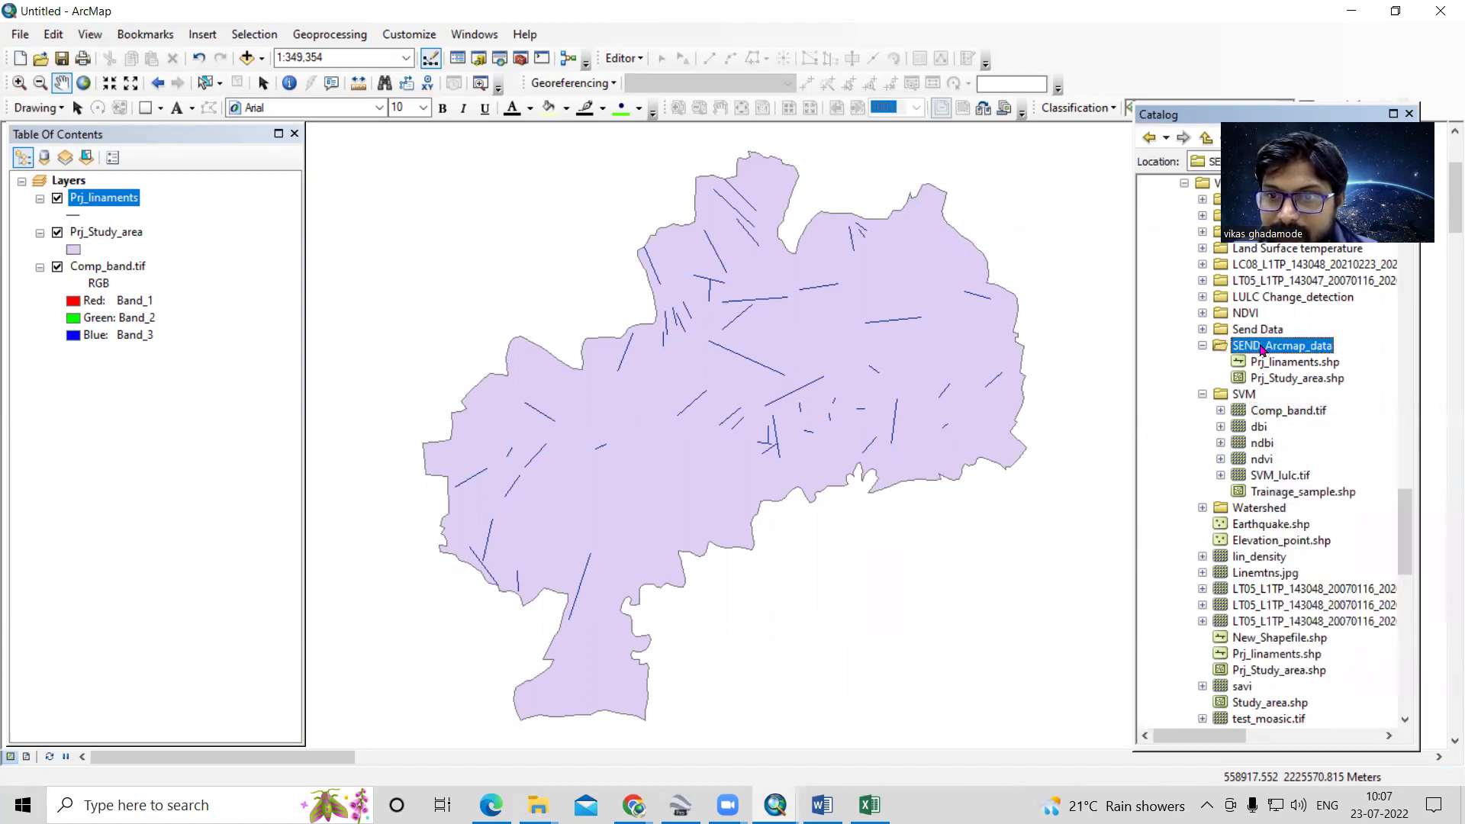
right_click(1264, 348)
left_click(1306, 376)
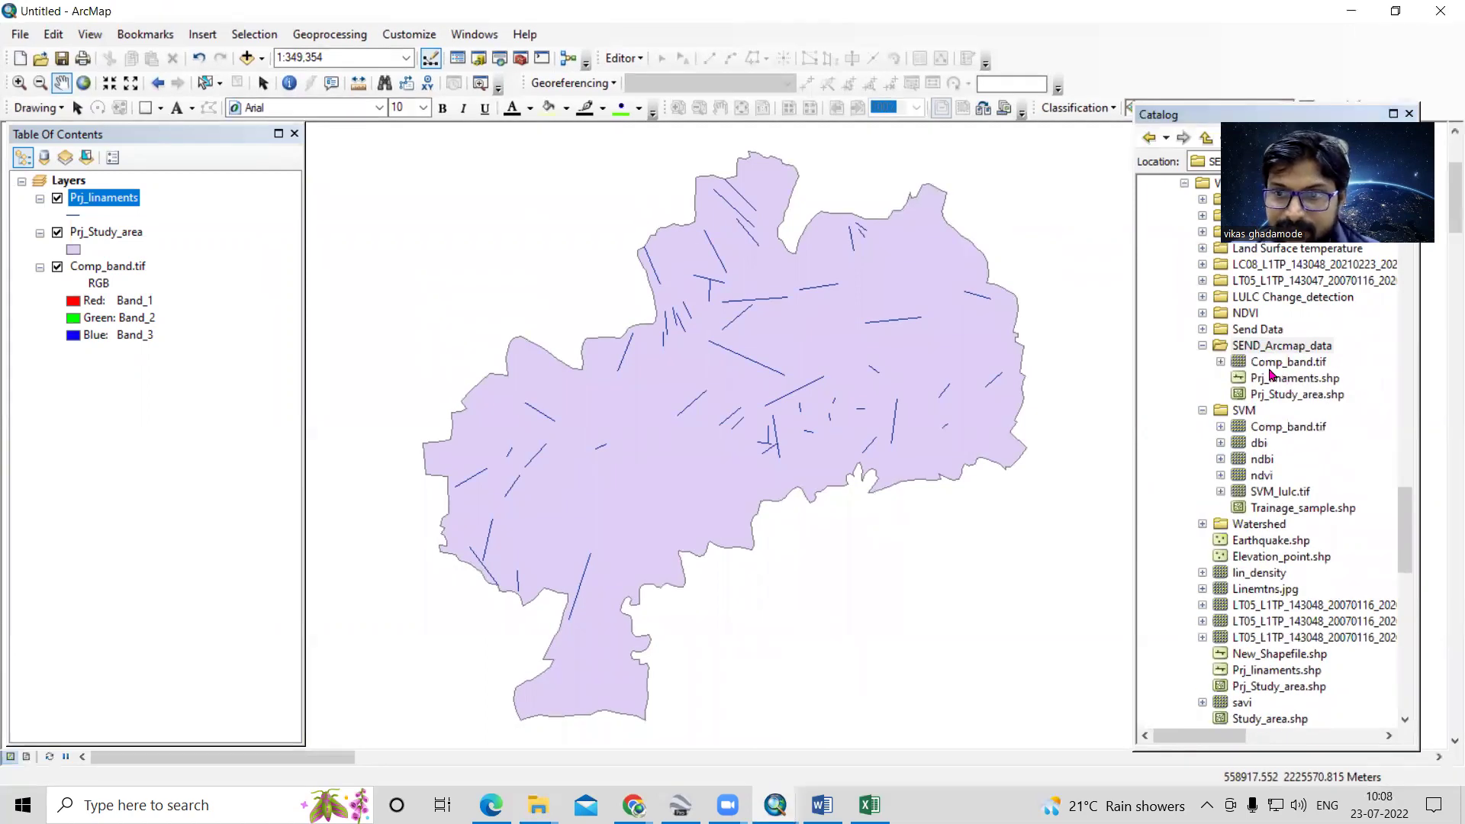
left_click(1265, 364)
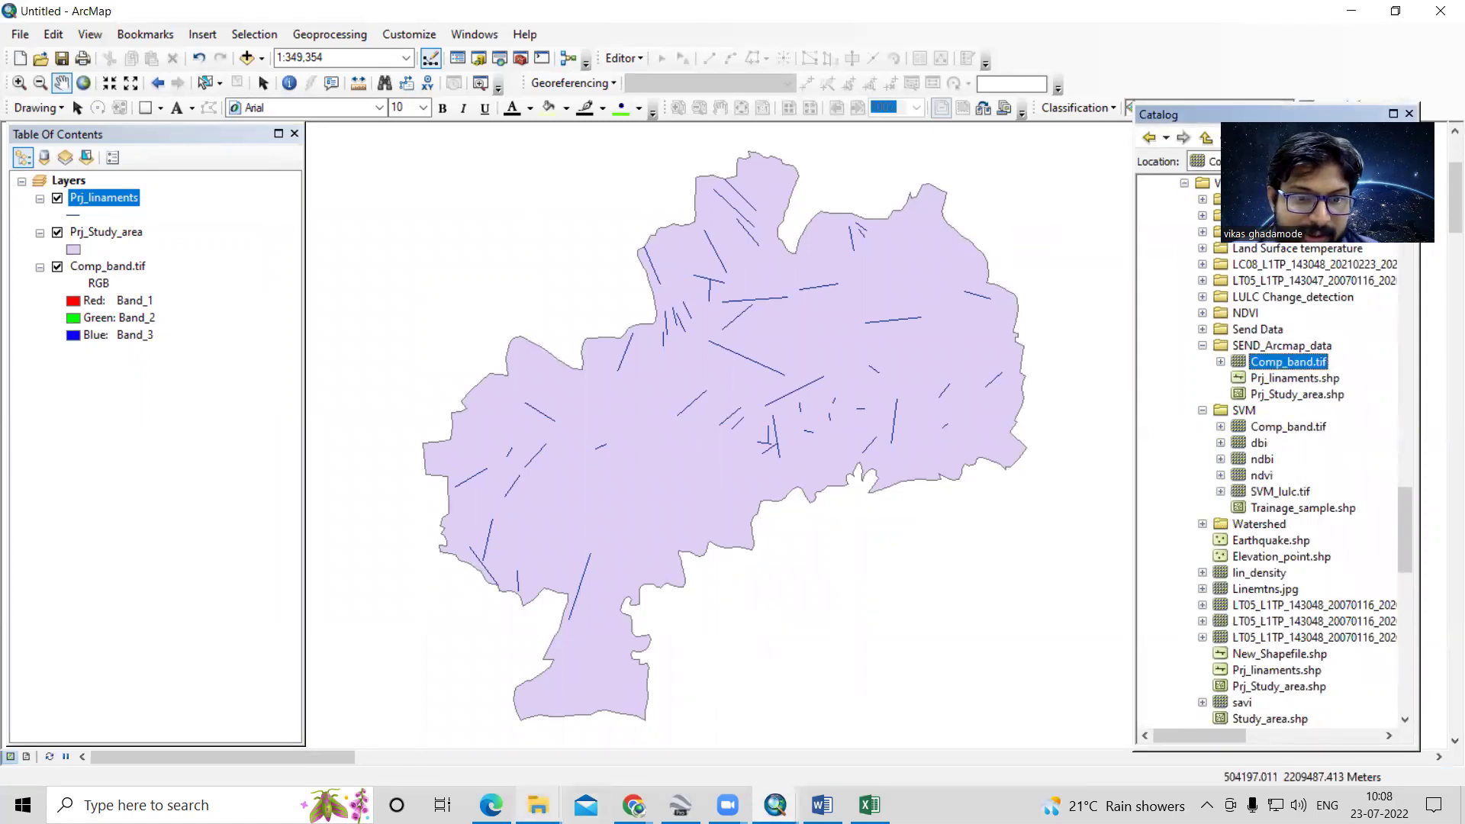
mouse_move(538, 805)
left_click(638, 769)
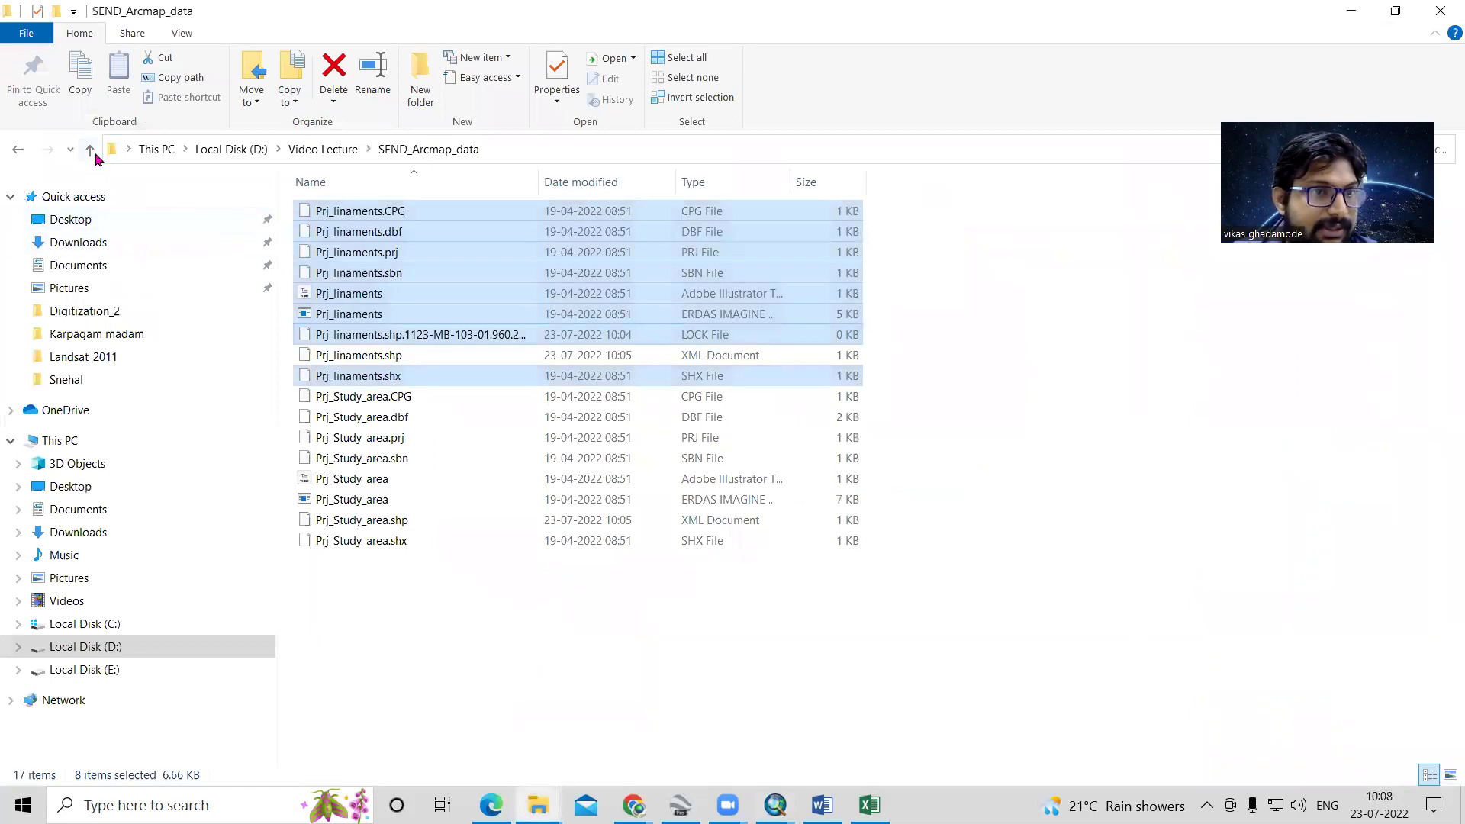
left_click(91, 151)
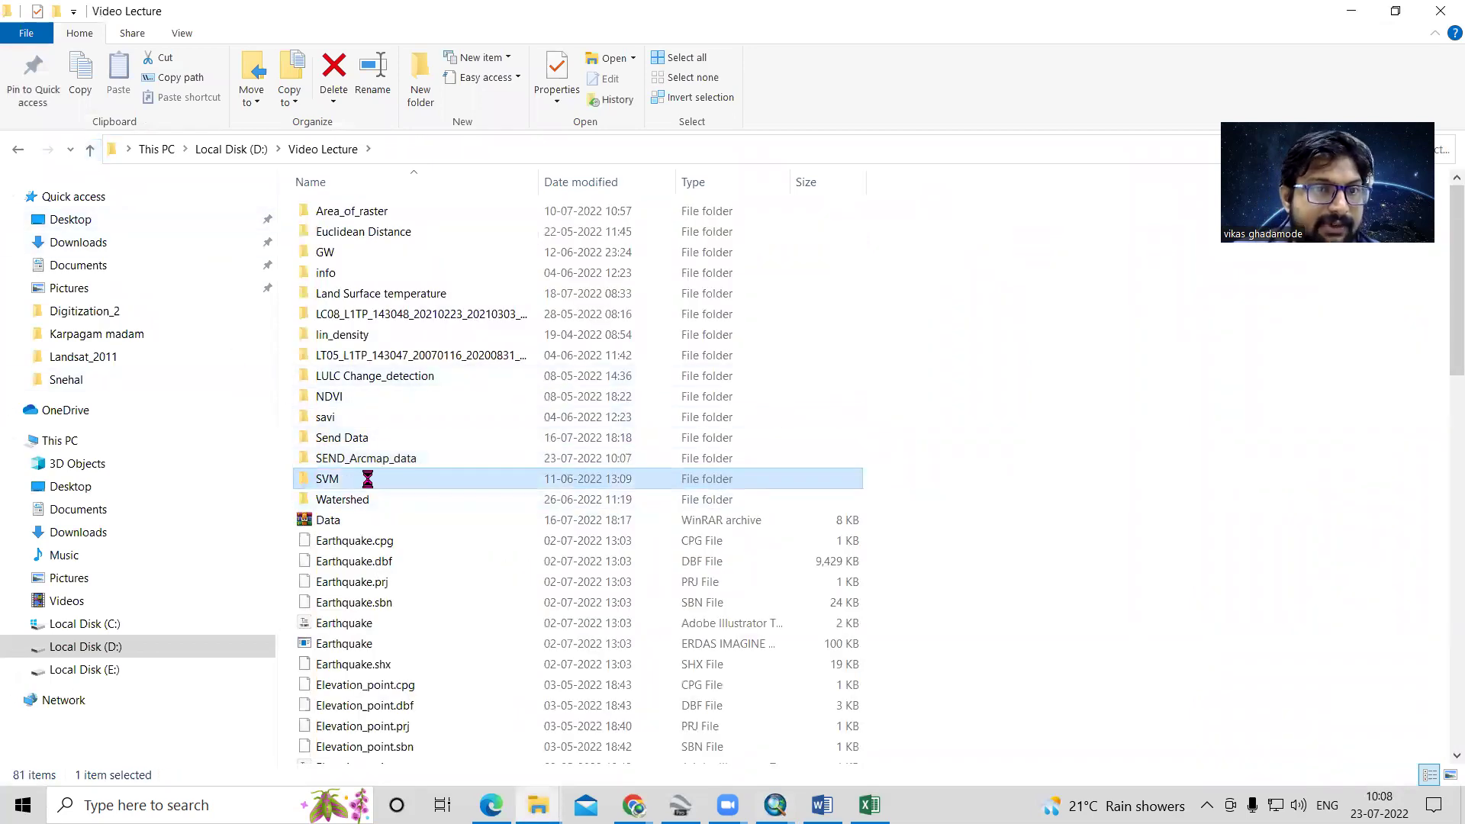
double_click(370, 478)
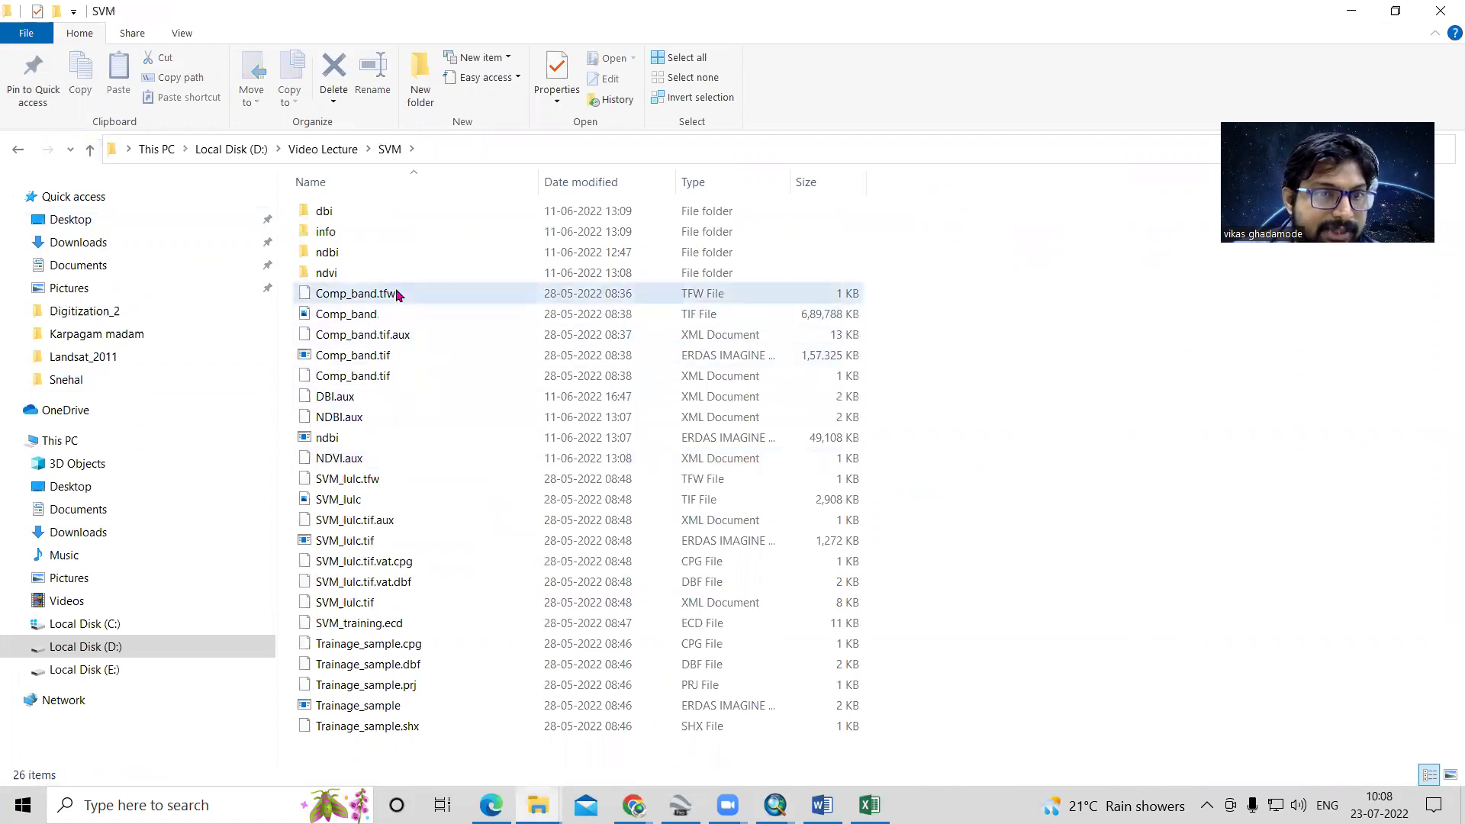
left_click(366, 384, "shift")
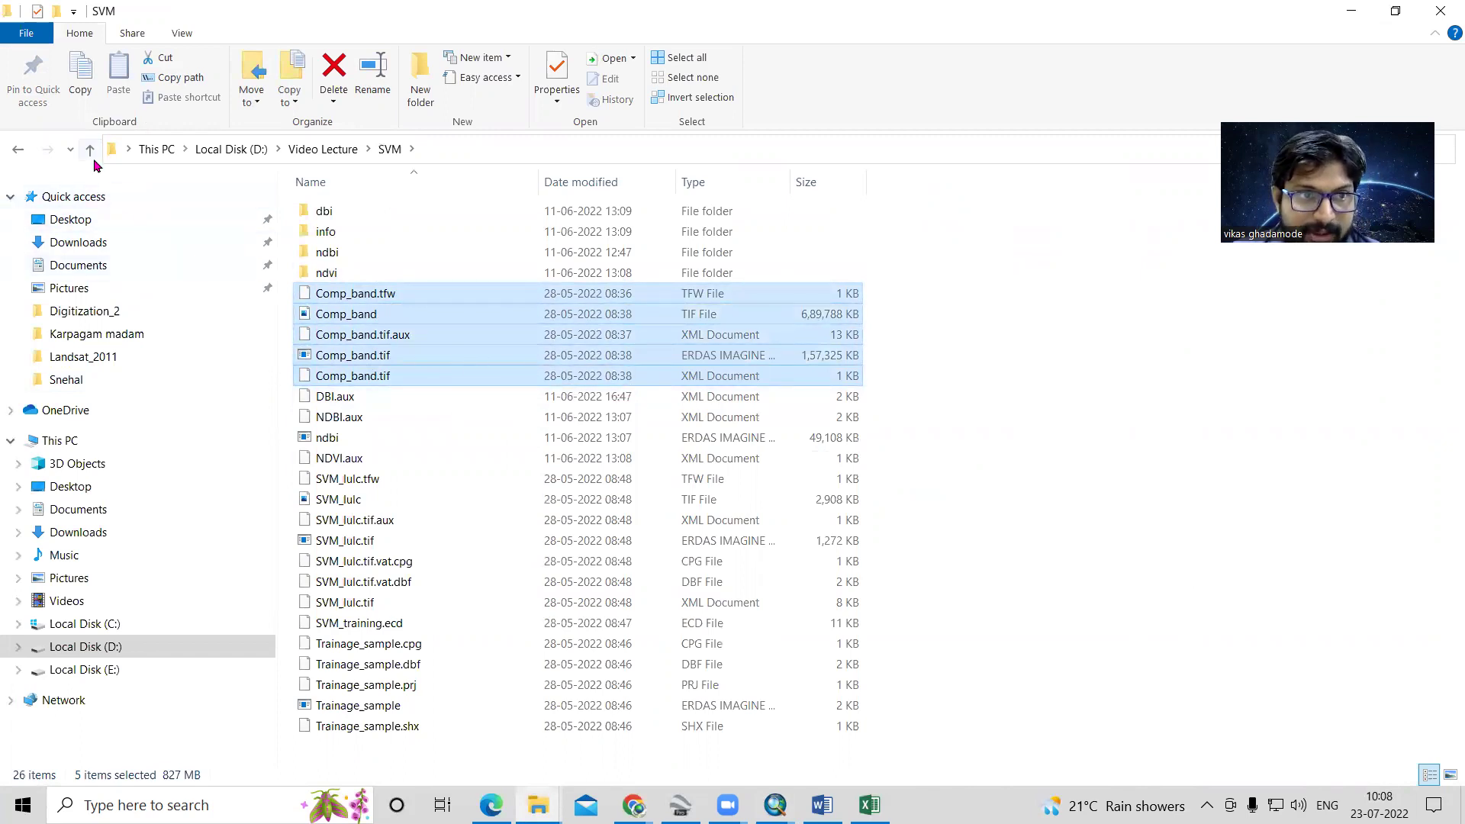
left_click(1193, 551)
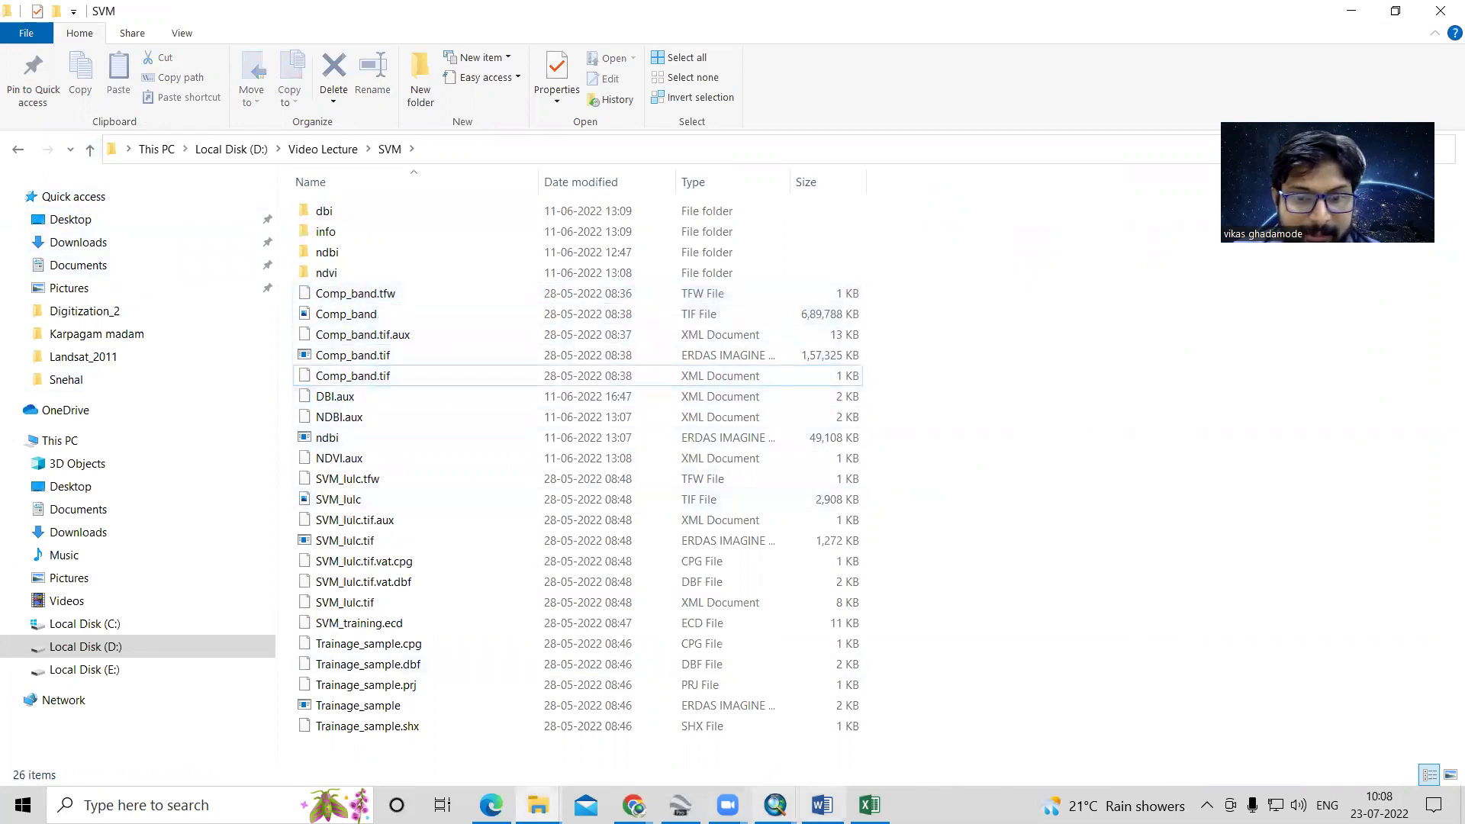
mouse_move(775, 805)
left_click(1049, 737)
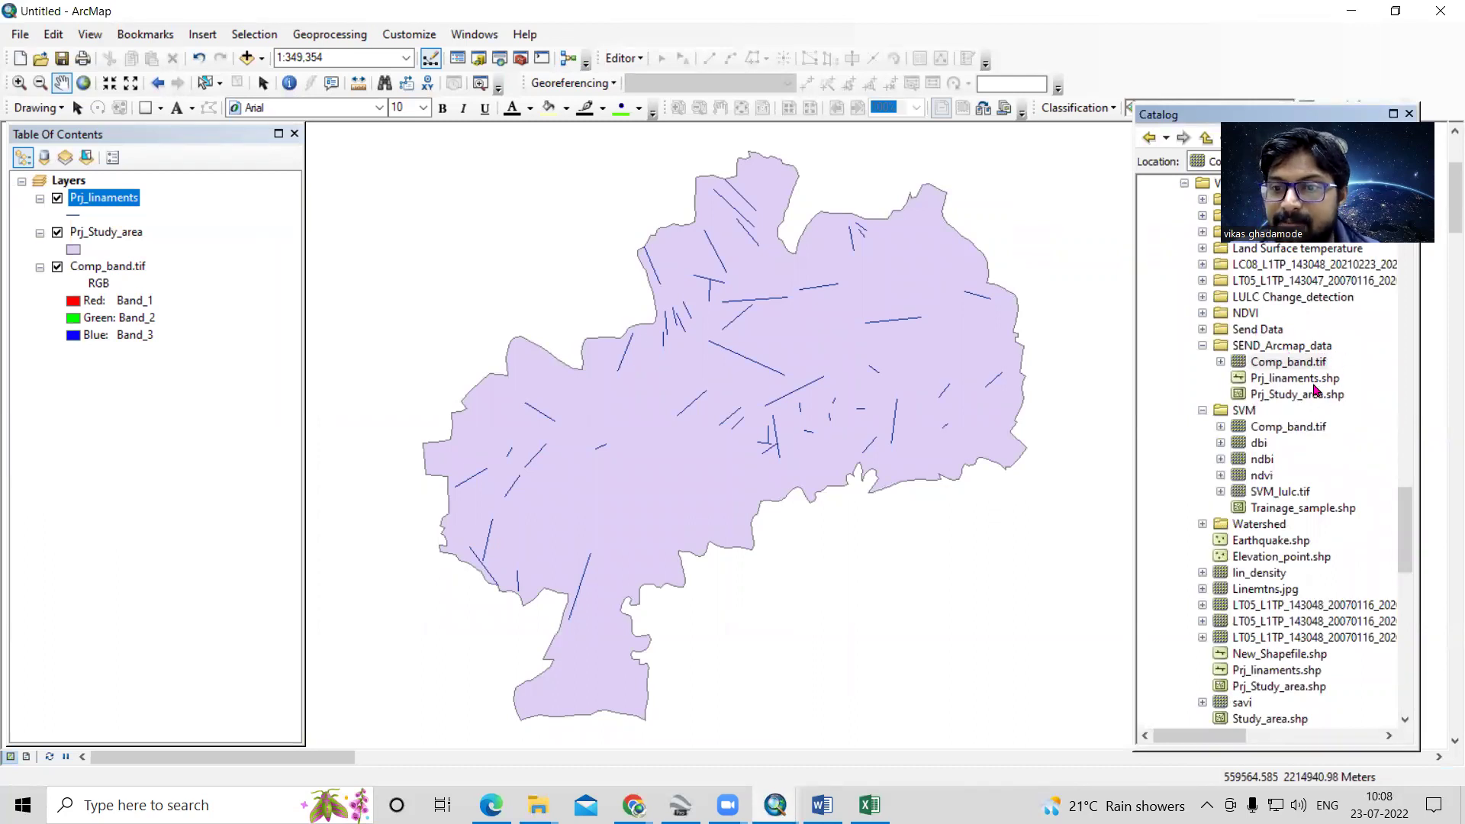
double_click(1285, 532)
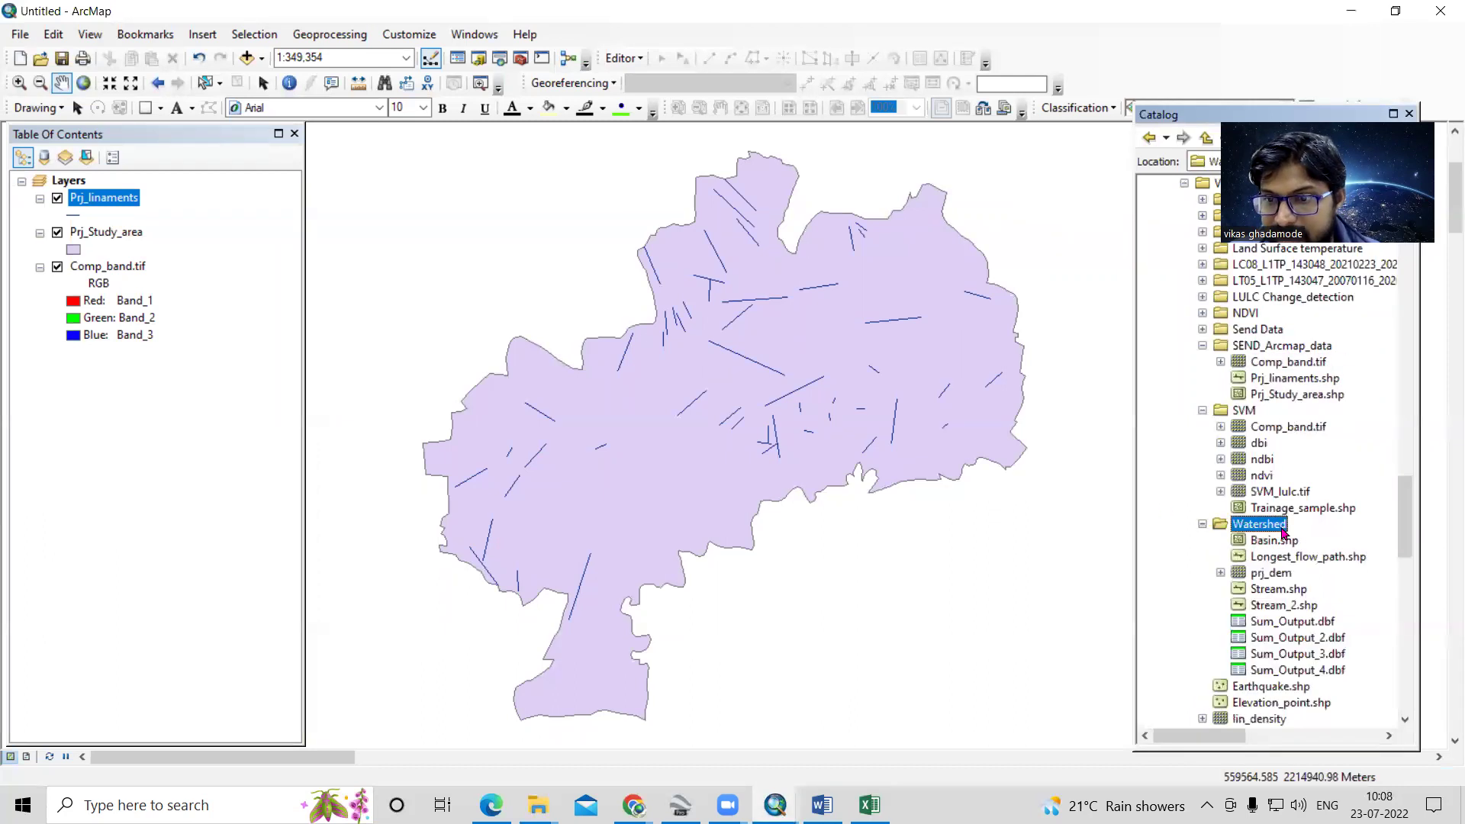
left_click(1276, 544)
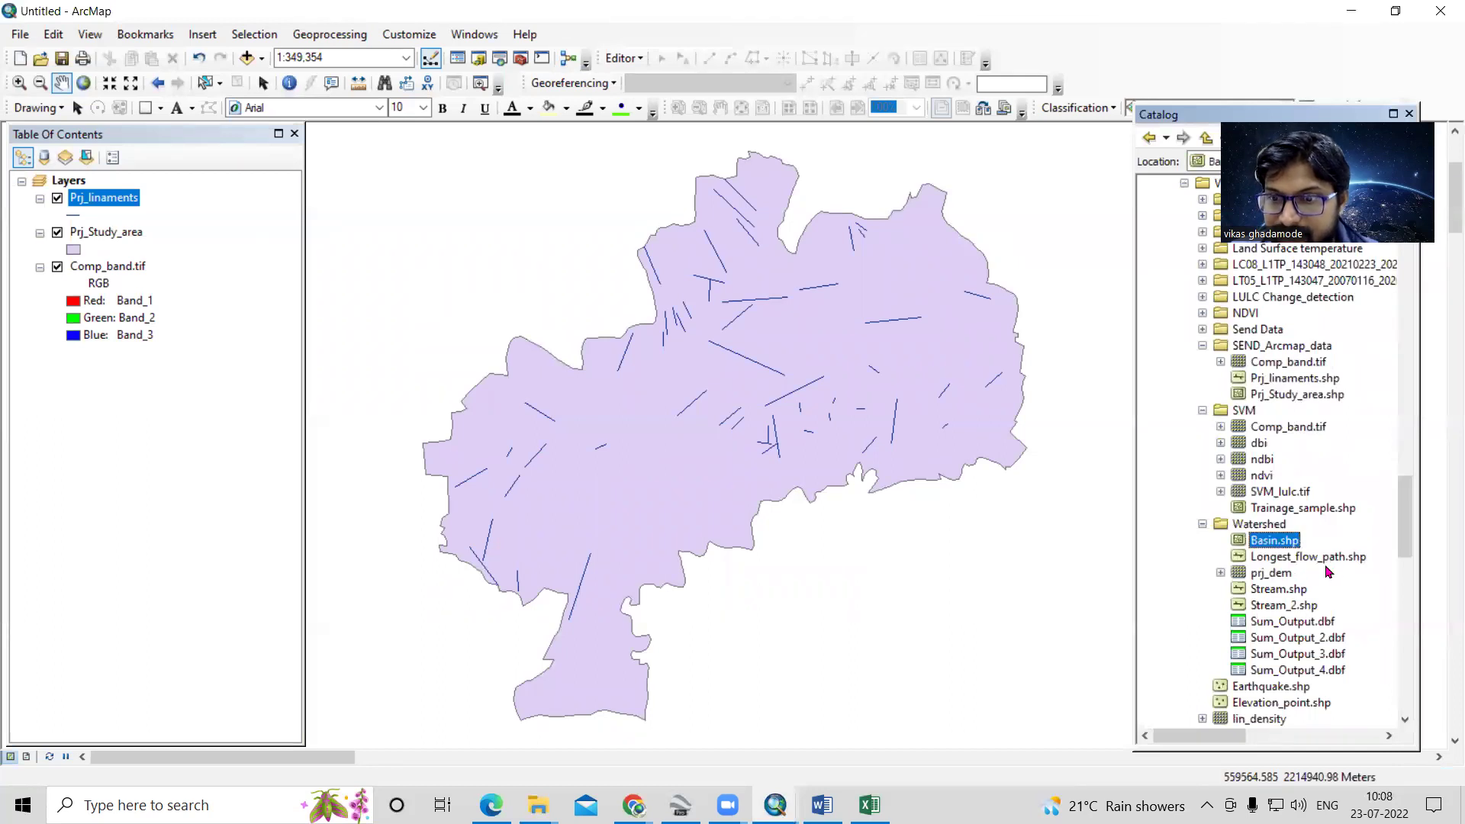
left_click(1284, 574)
right_click(1285, 574)
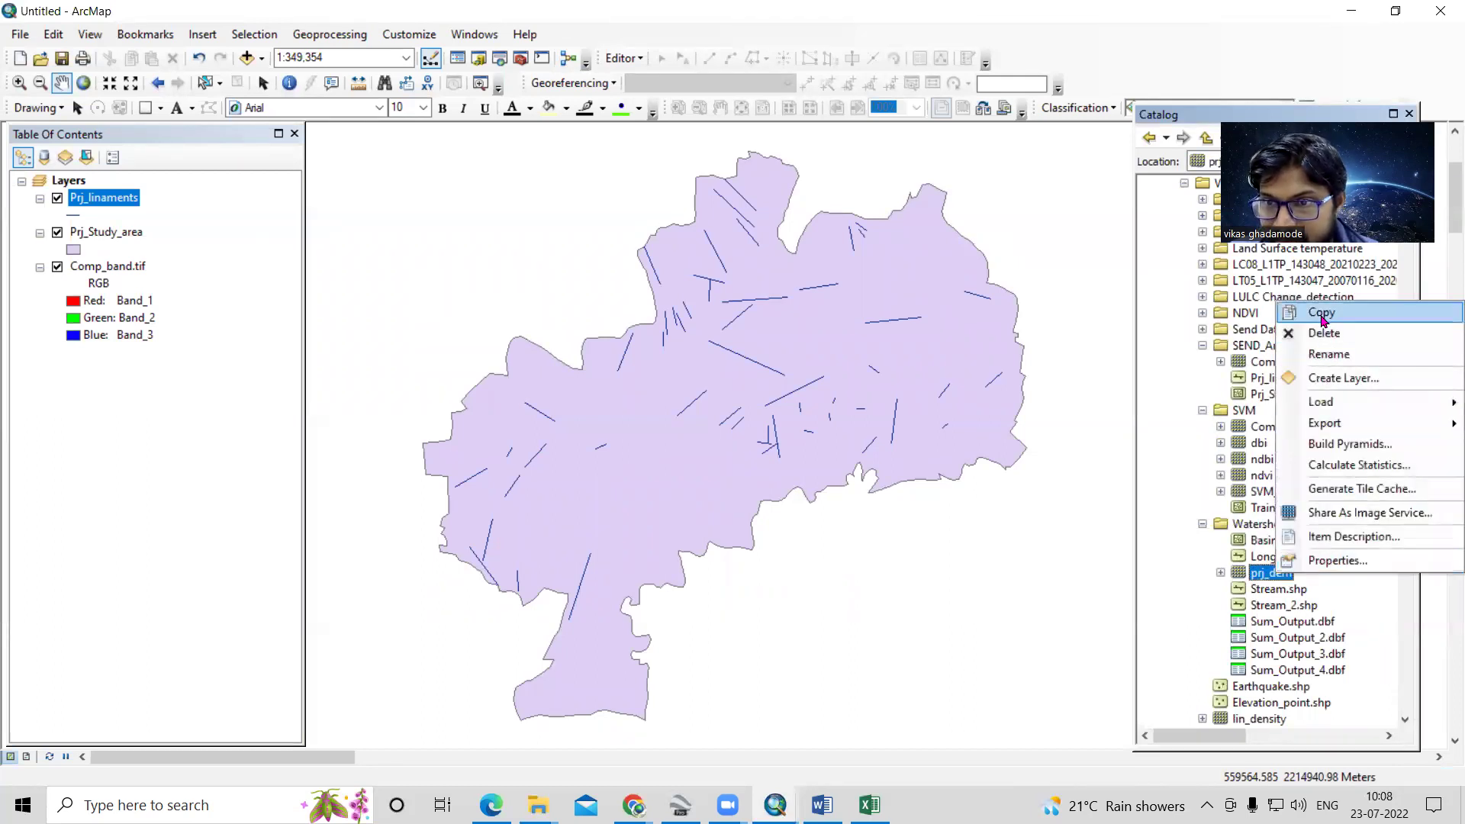
left_click(1301, 311)
right_click(1263, 348)
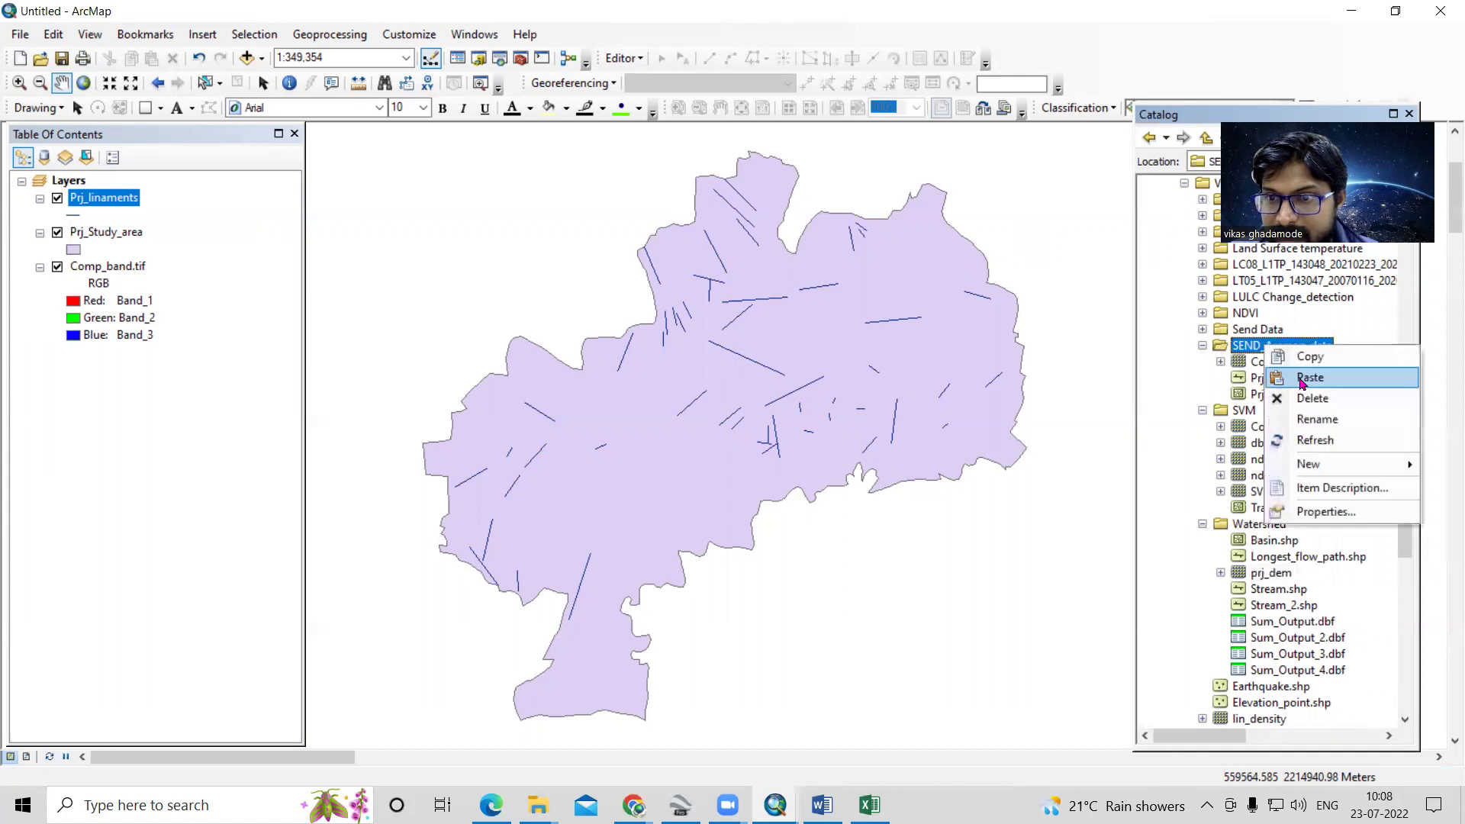
left_click(1299, 382)
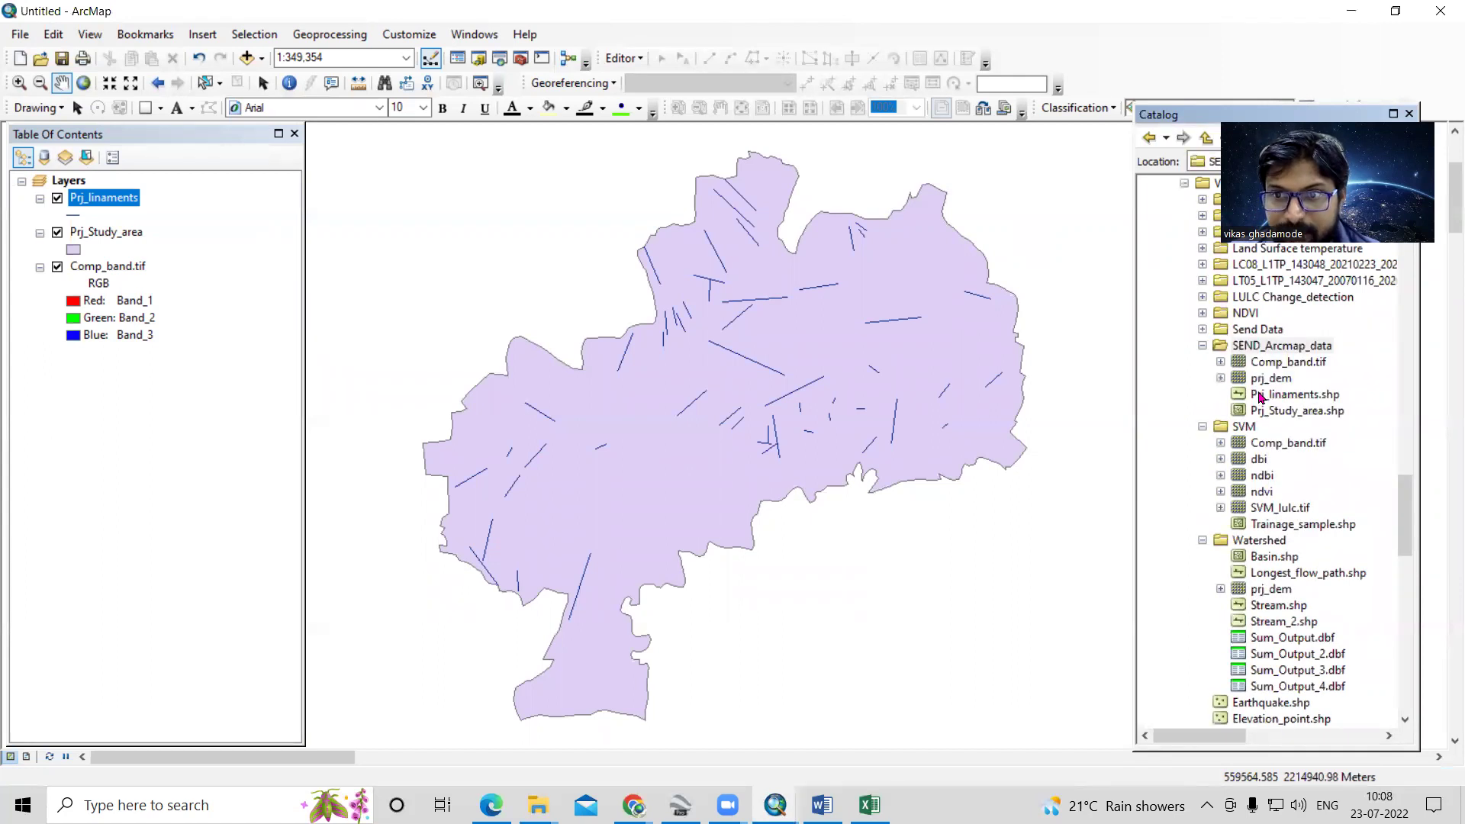
left_click(1264, 363)
key("Down")
key("Down")
key("Down")
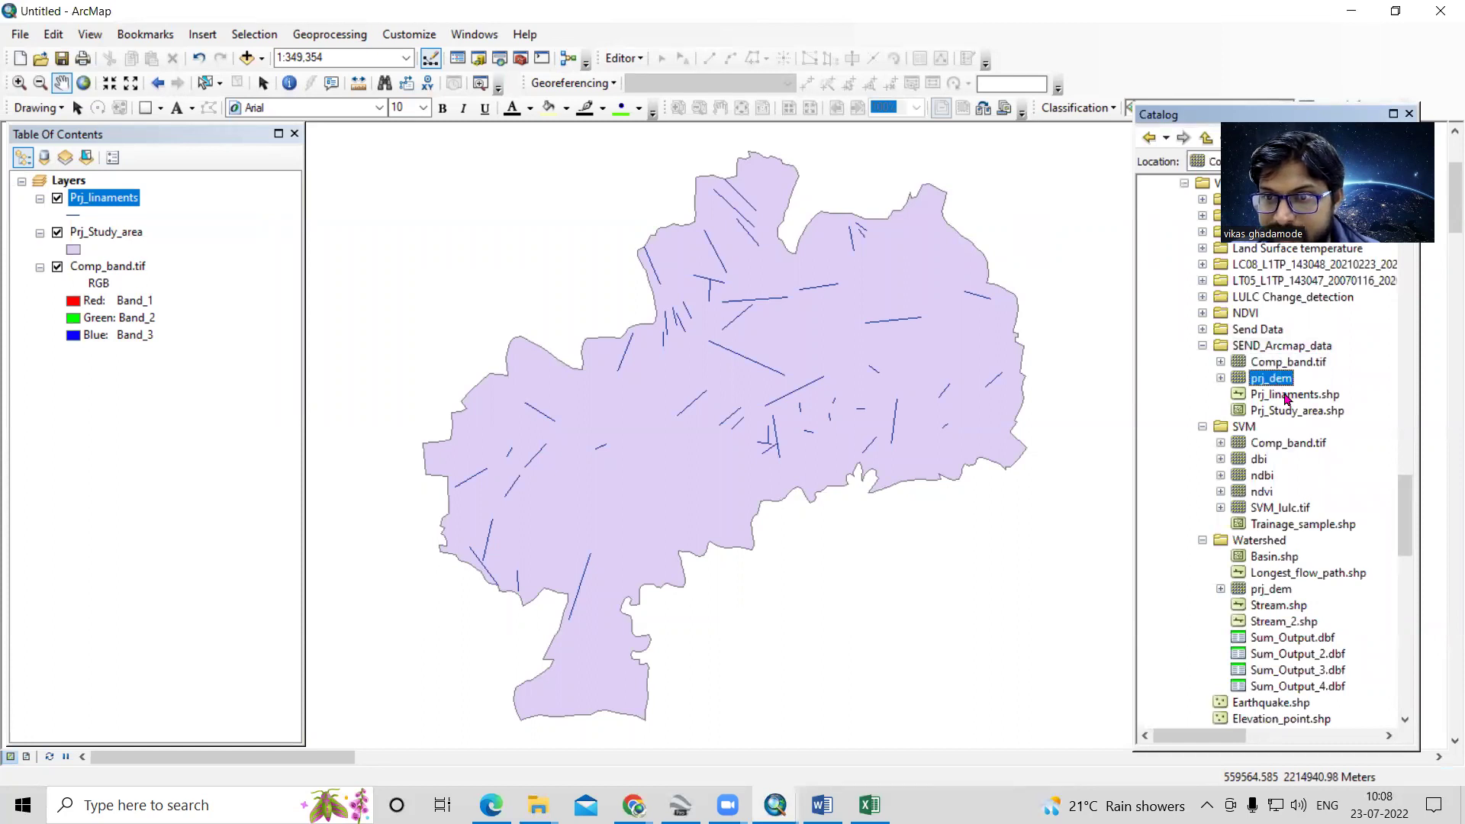
left_click(1279, 348)
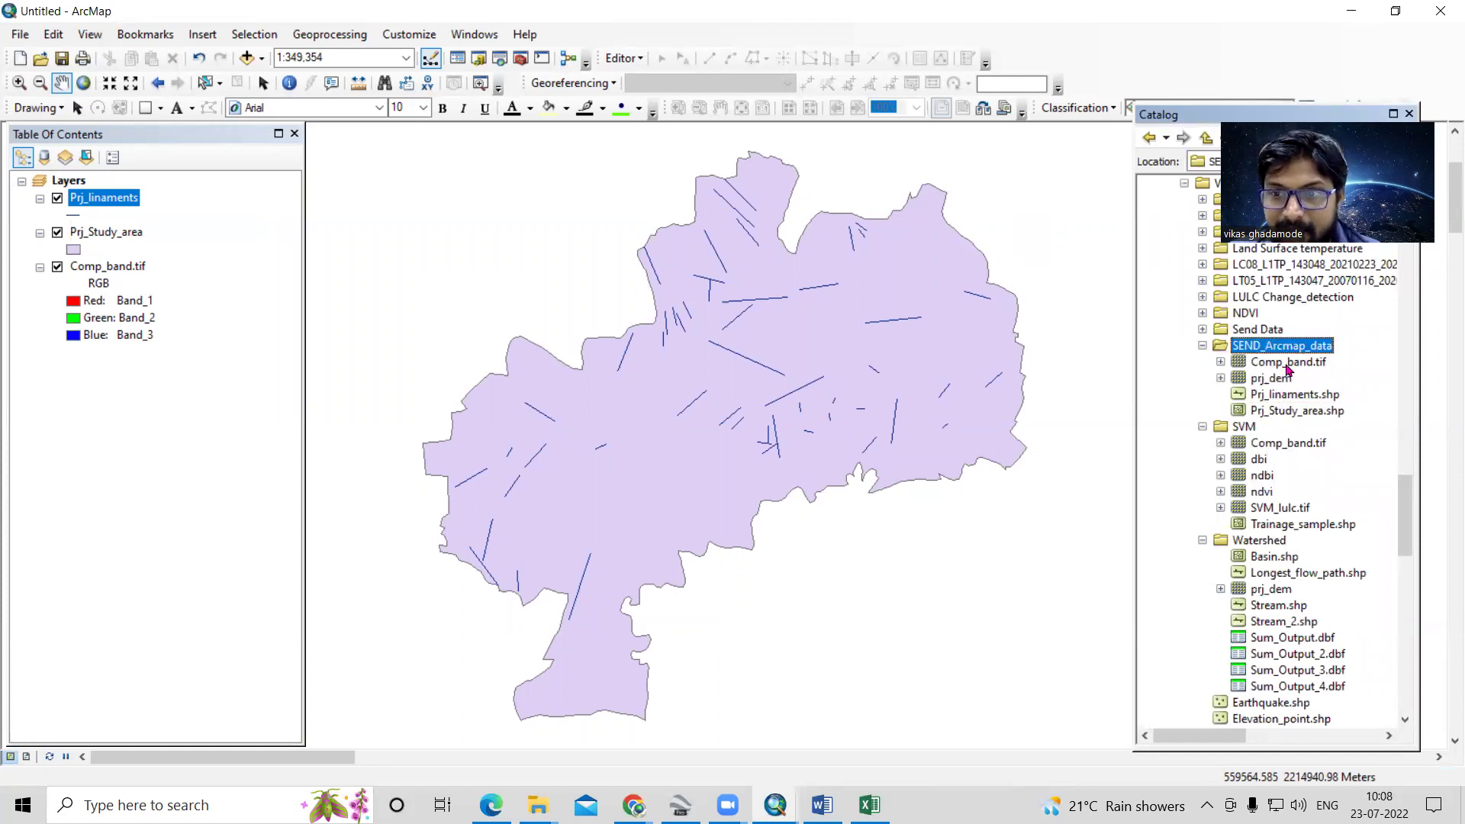
mouse_move(540, 803)
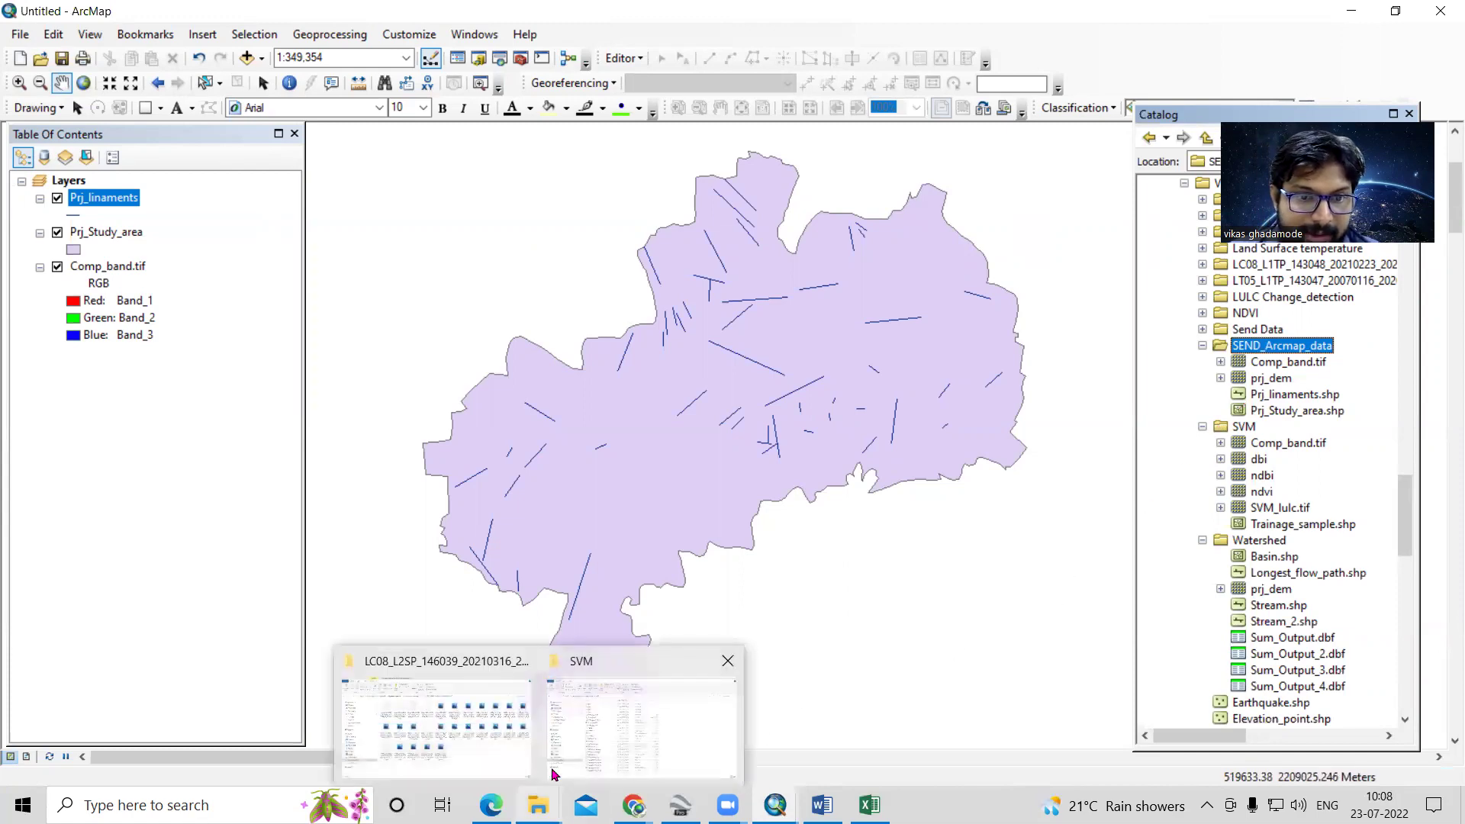
Step: View SEND_Arcmap_data's contents in Explorer, then return to the Video Lecture listing
left_click(599, 754)
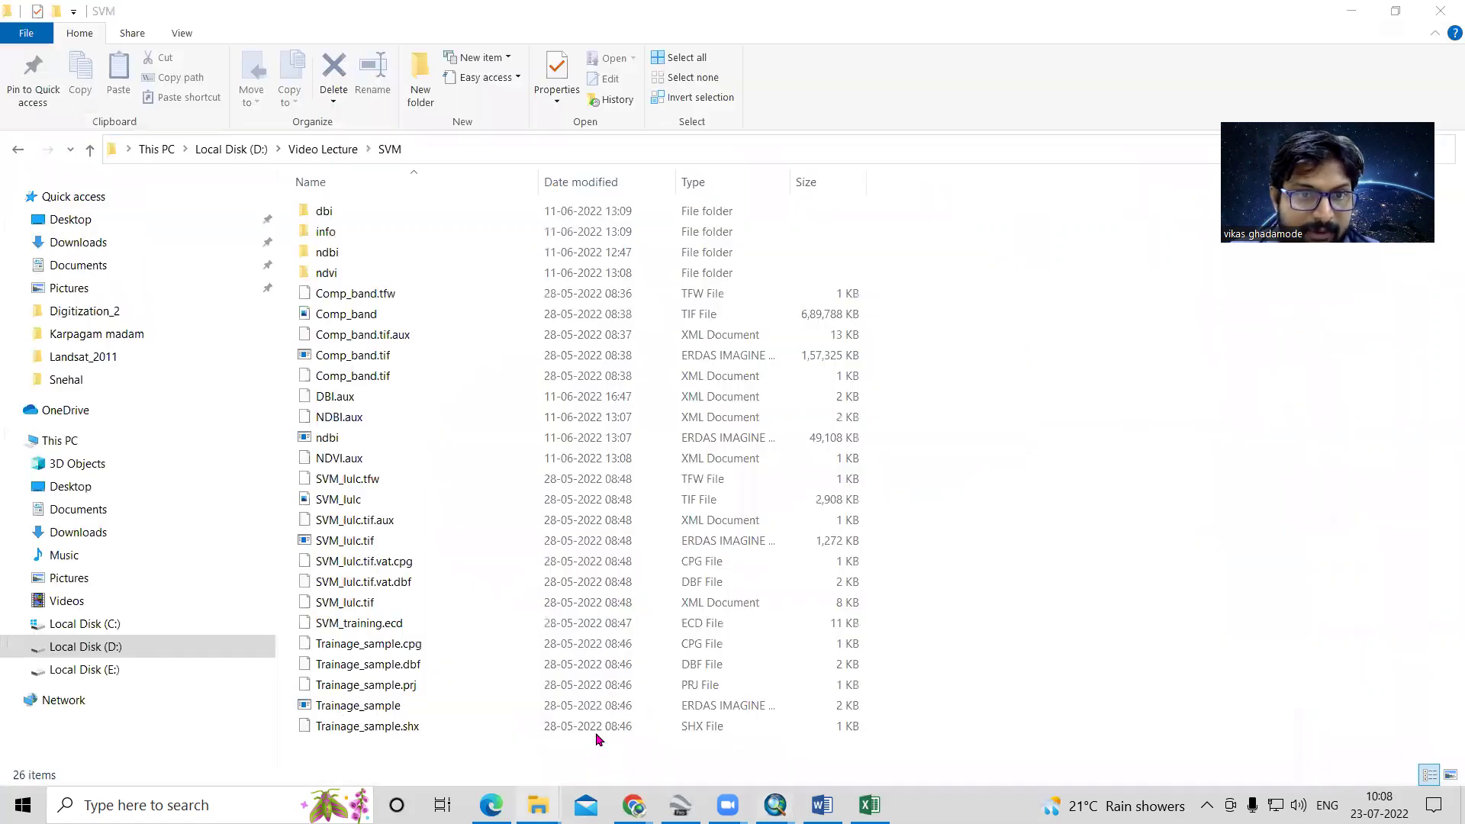
left_click(90, 148)
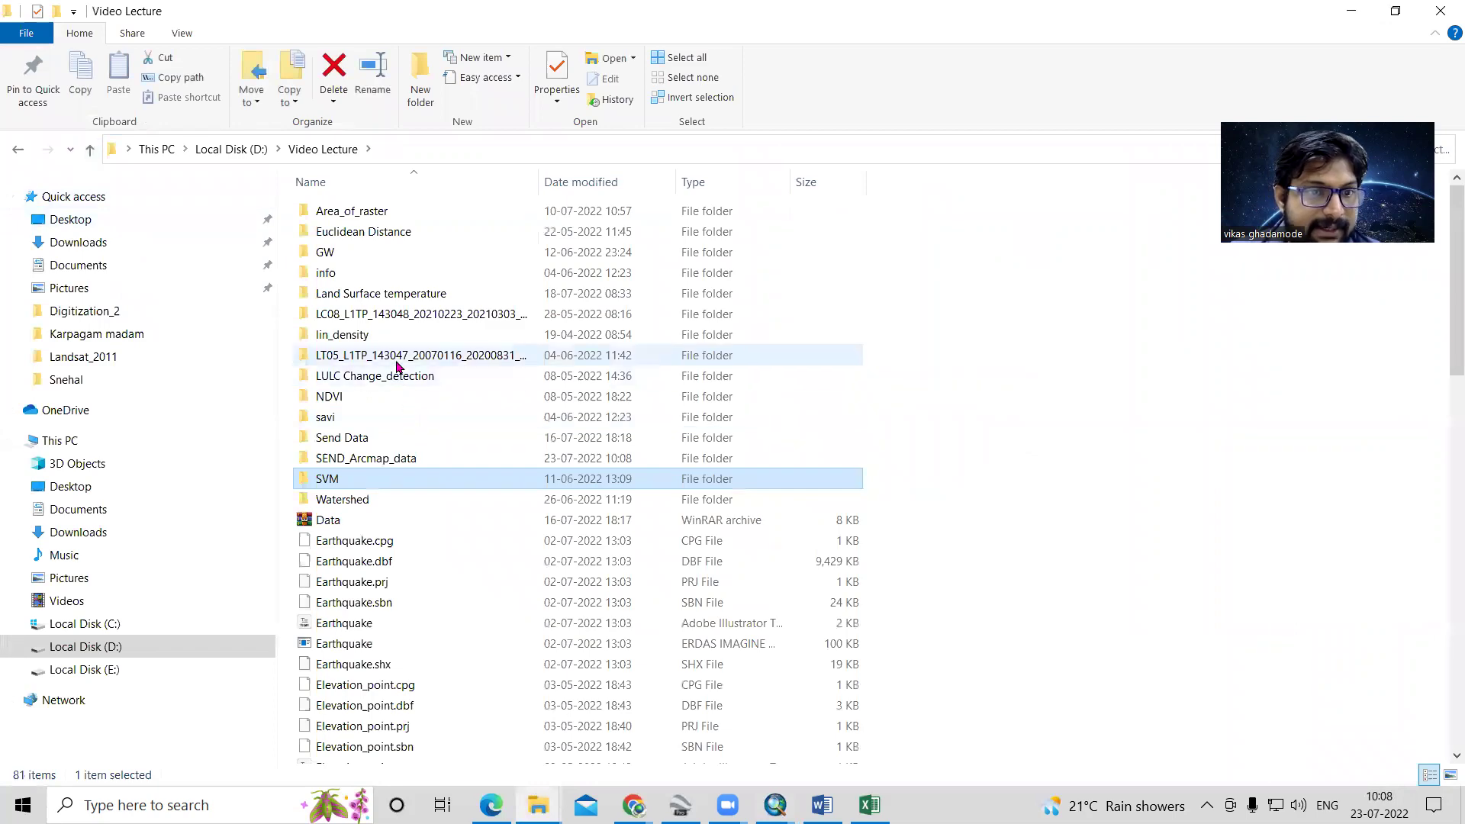
left_click(378, 459)
double_click(441, 461)
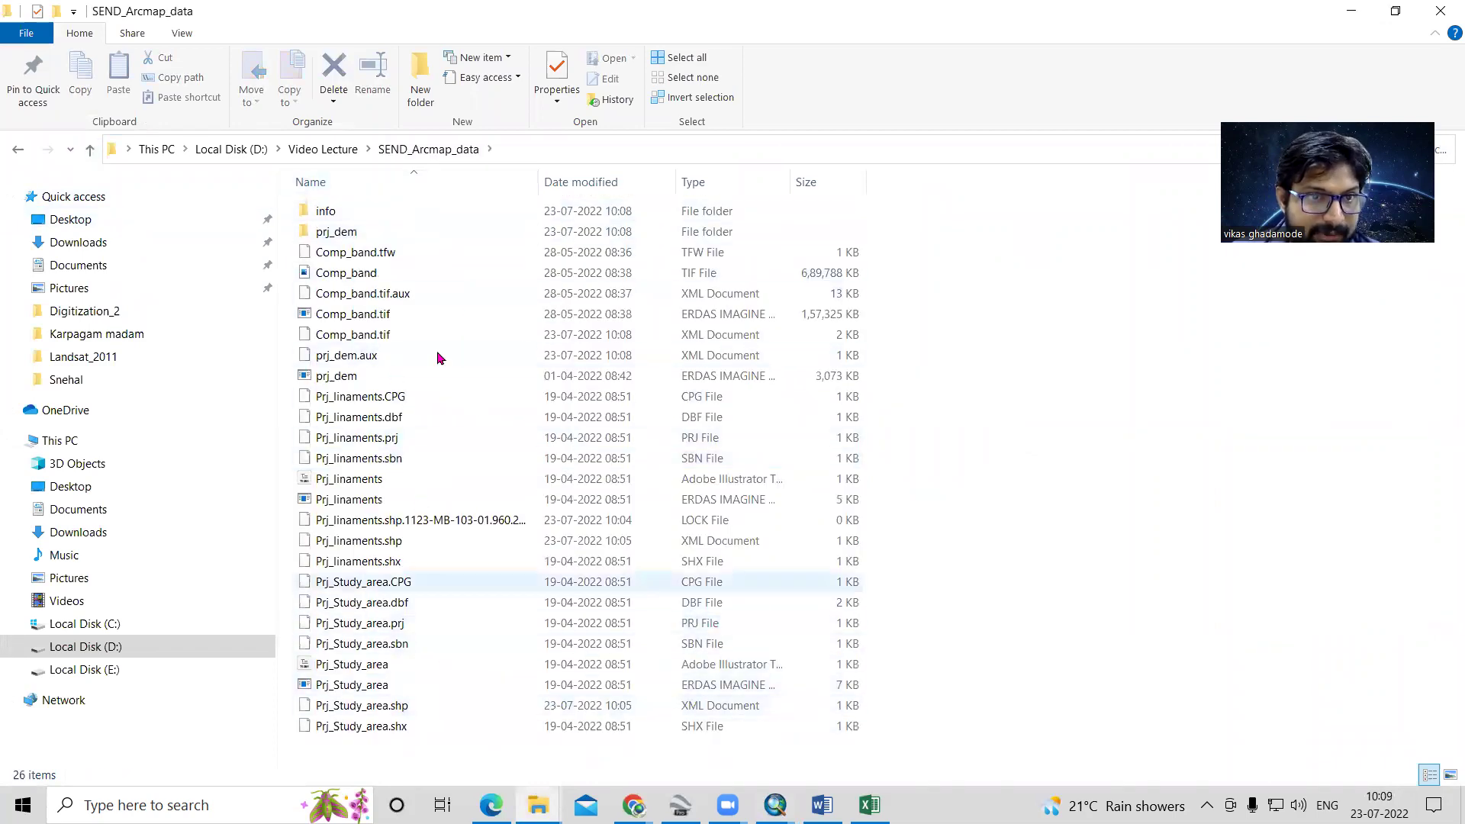
left_click(90, 150)
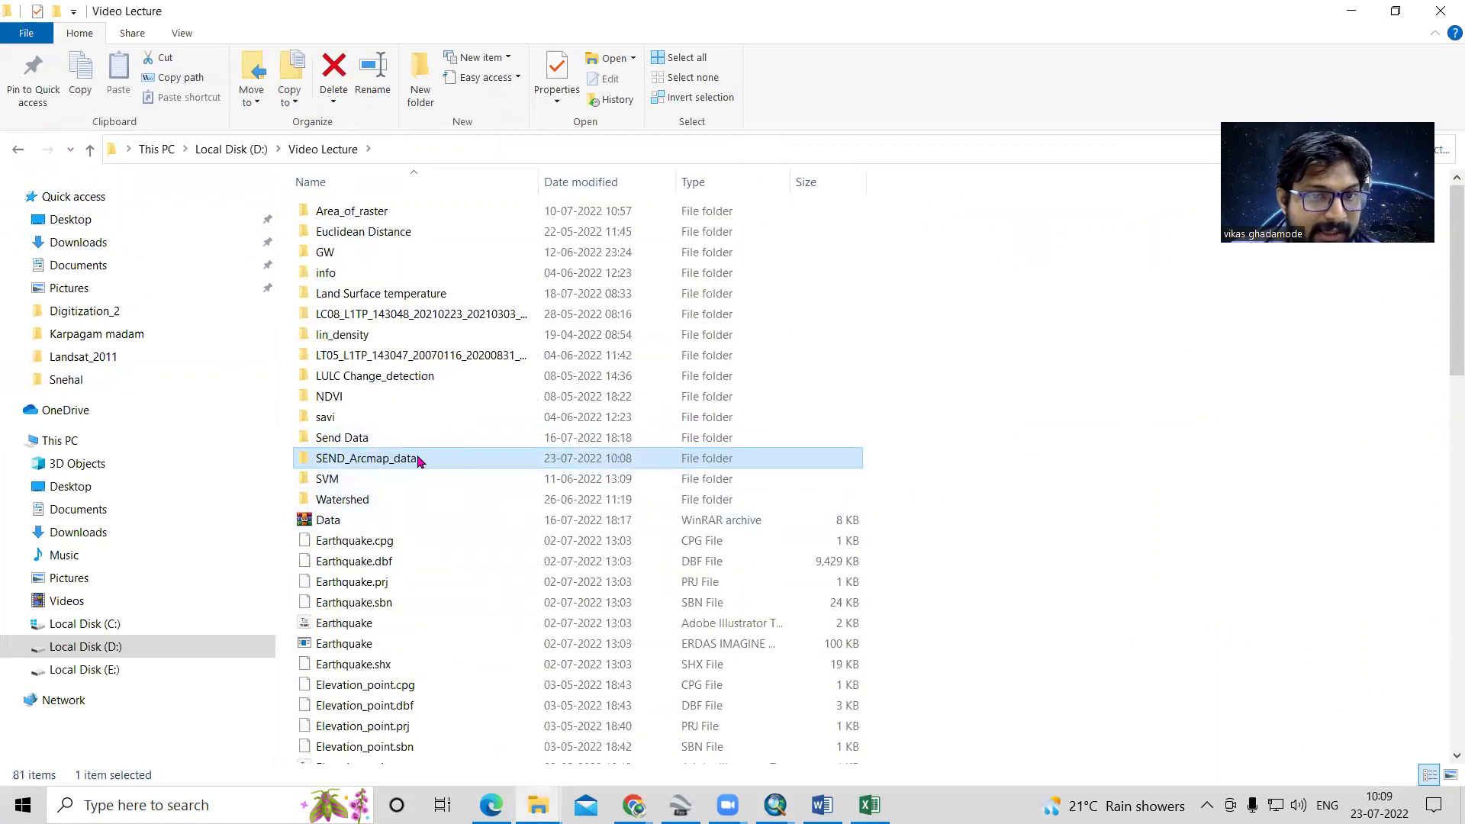
right_click(418, 460)
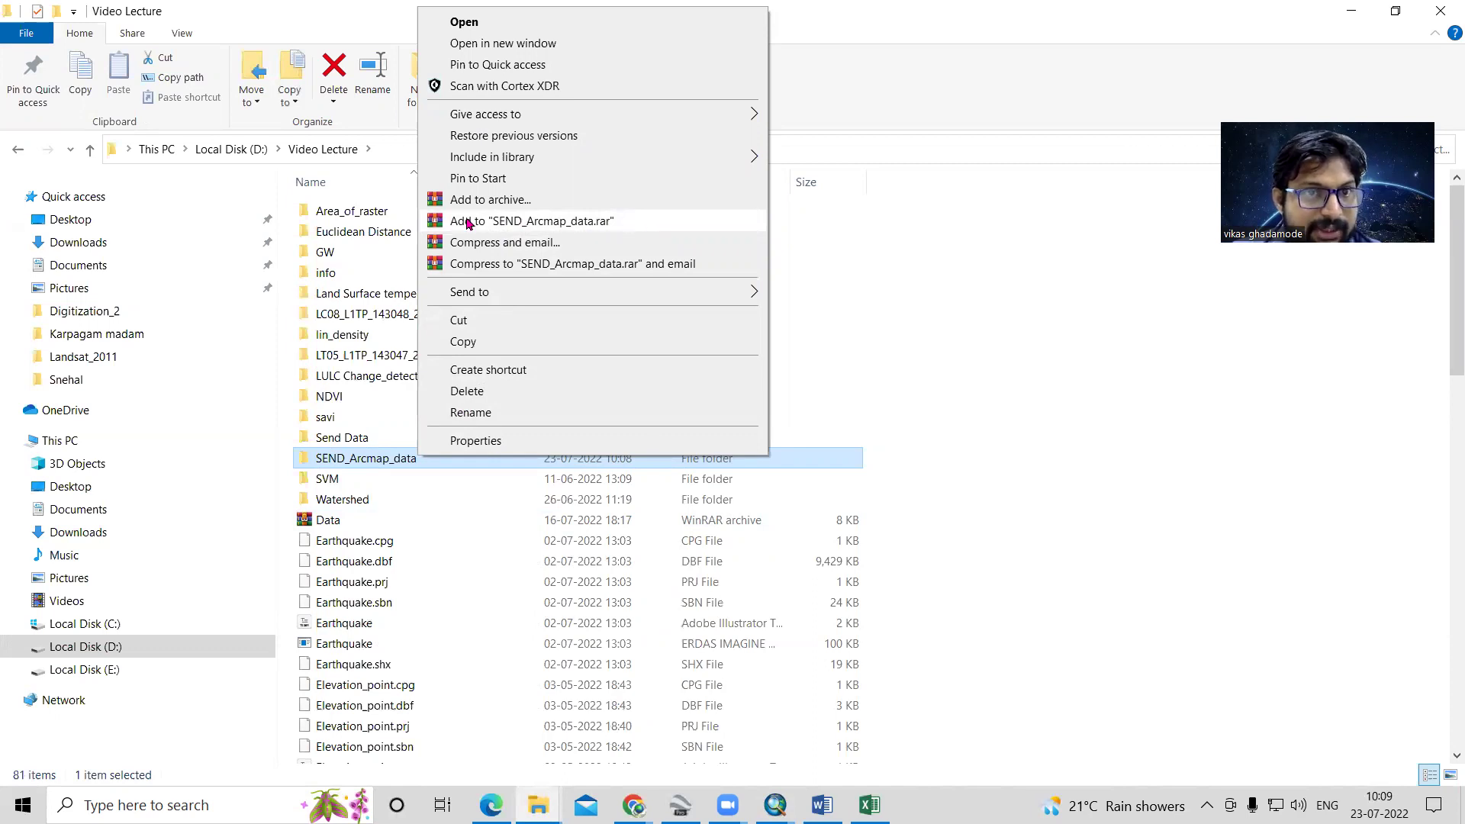
Step: Add SEND_Arcmap_data to SEND_Arcmap_data.rar, opening the folder while WinRAR compresses it
left_click(609, 227)
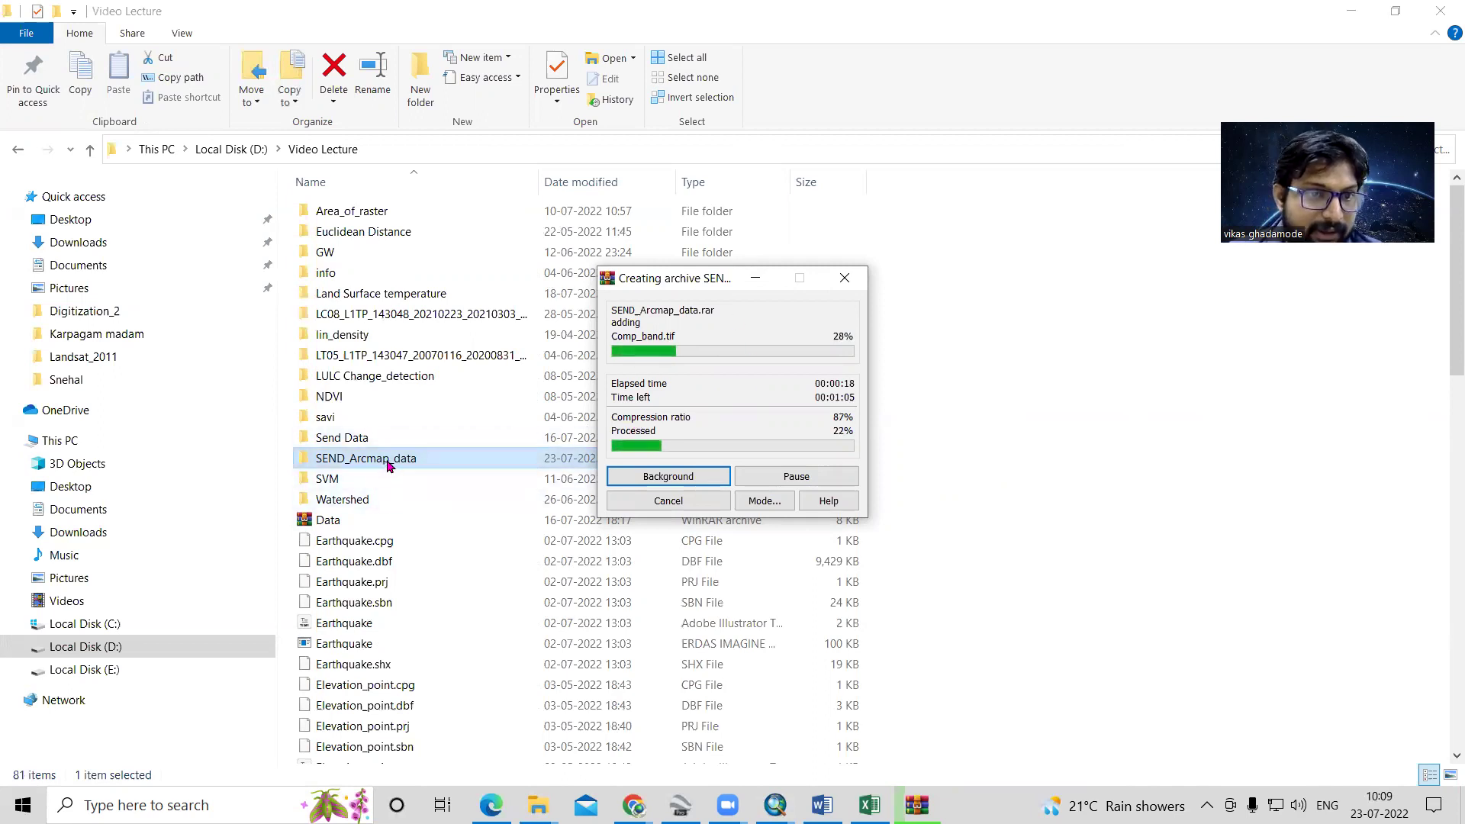
left_click(427, 464)
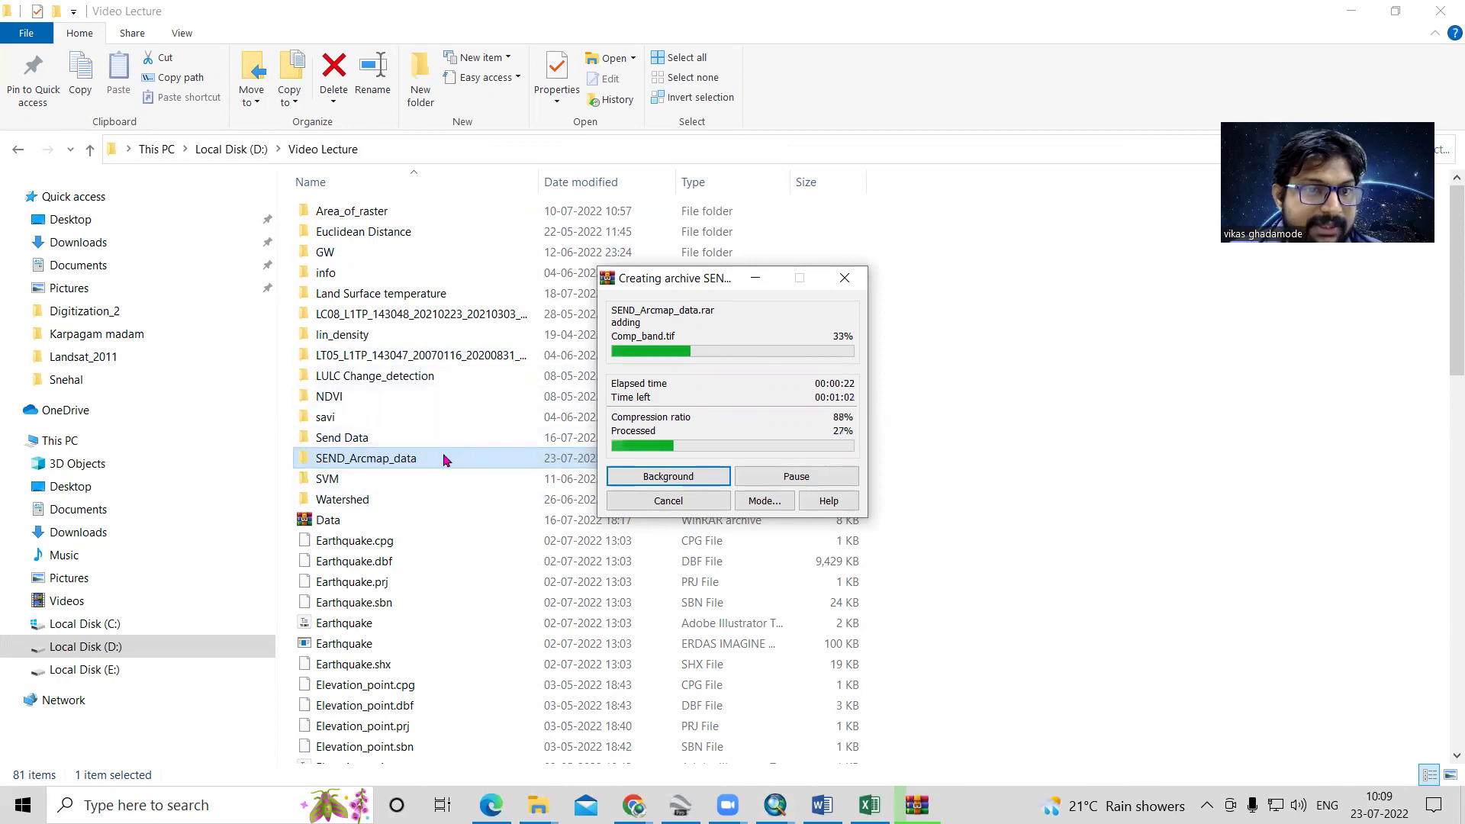
double_click(445, 461)
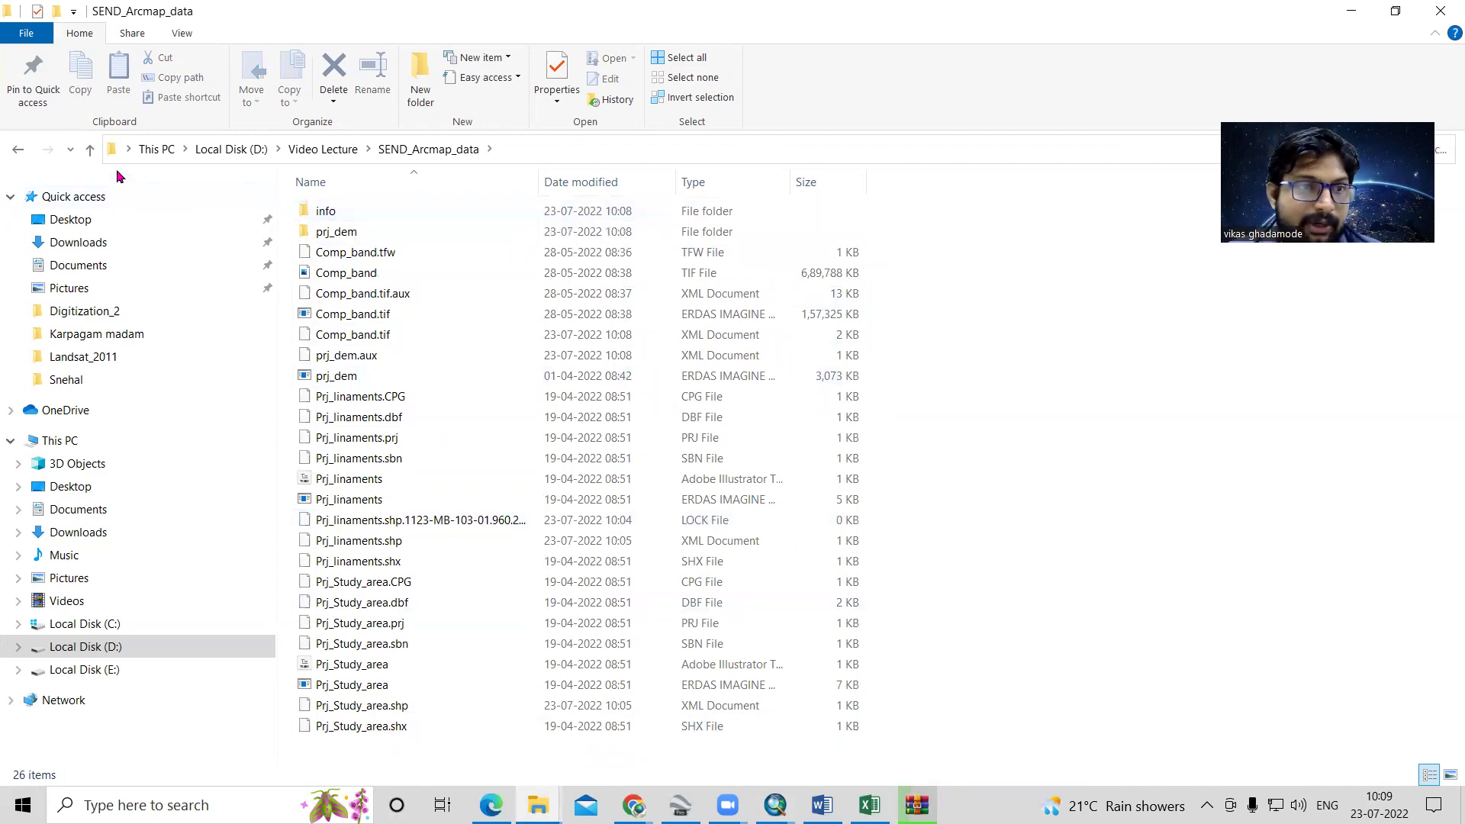
Step: Go back to Video Lecture and open the finished 766 MB SEND_Arcmap_data archive
left_click(89, 151)
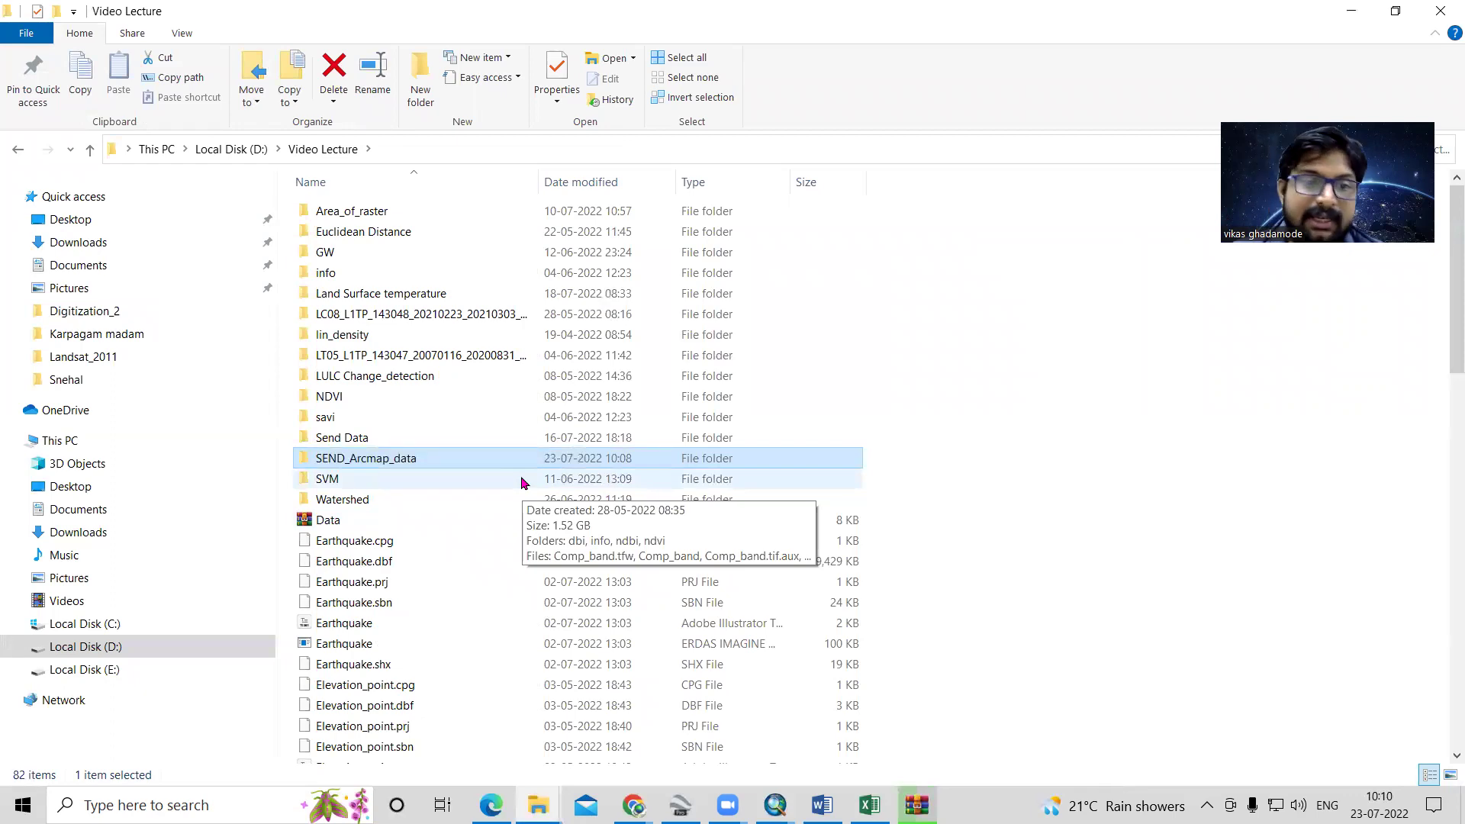
scroll(507, 467, "down", 3)
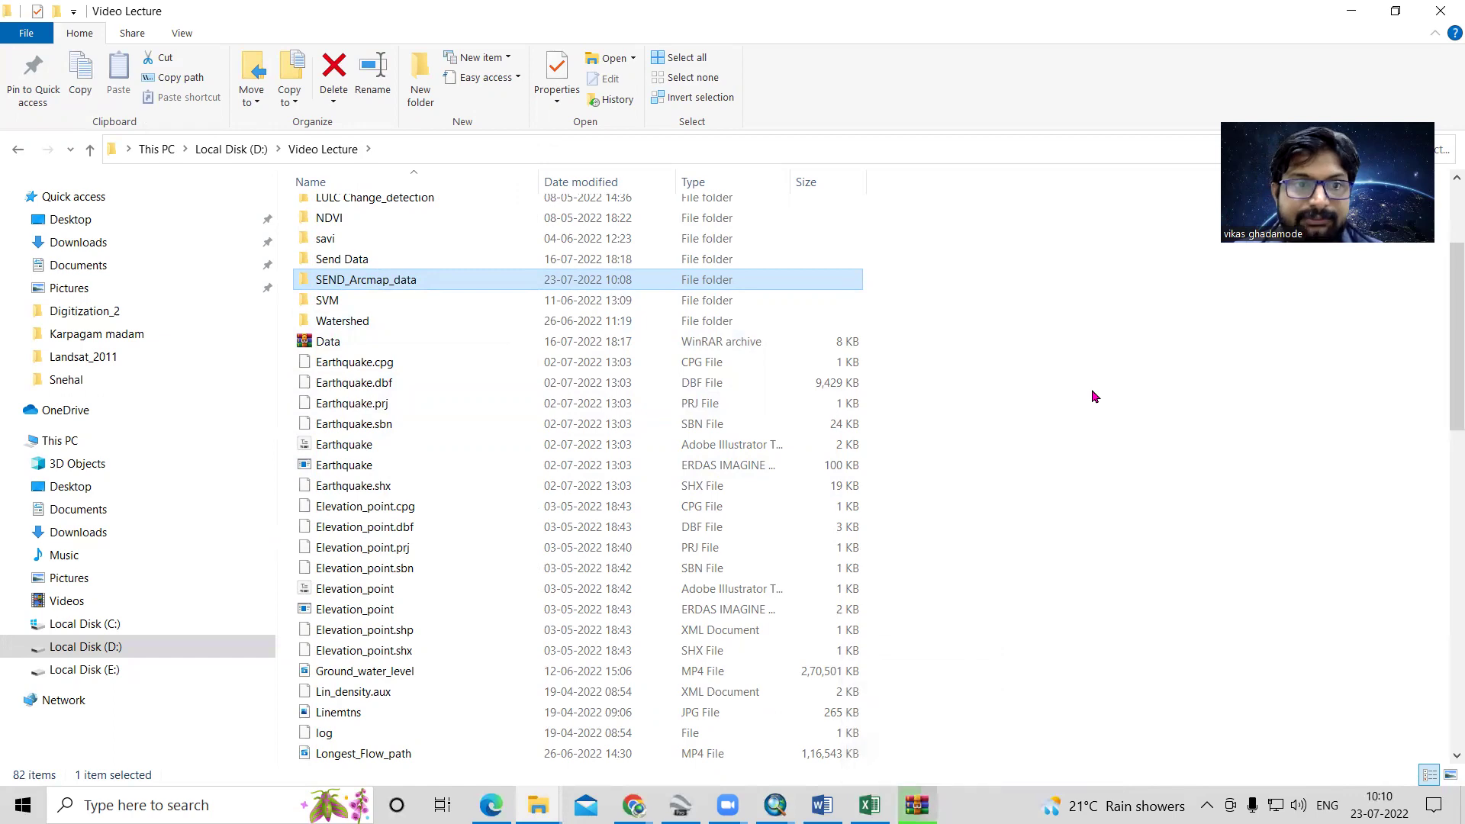
scroll(1080, 401, "up", 2)
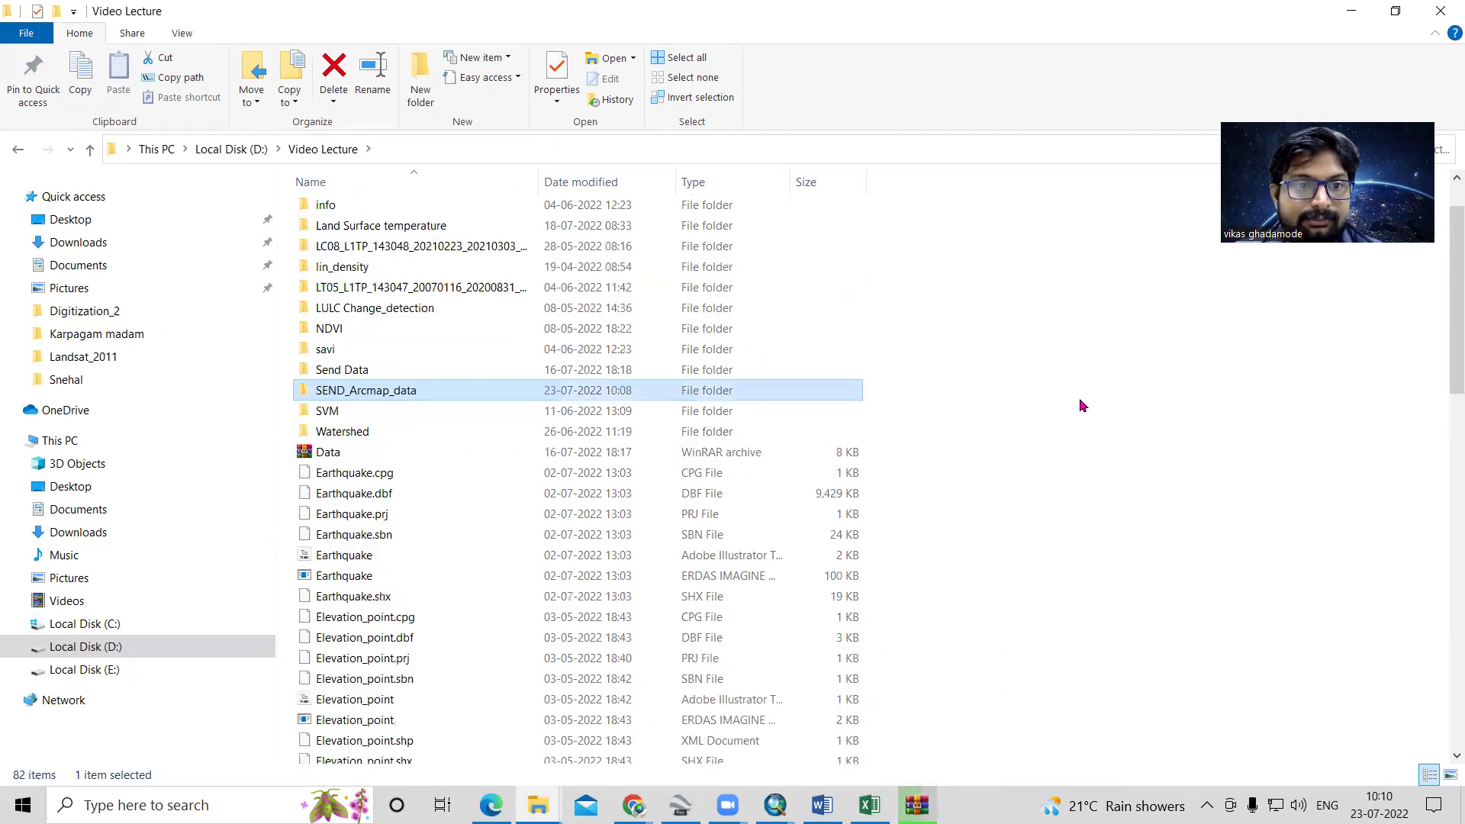
scroll(1069, 412, "up", 1)
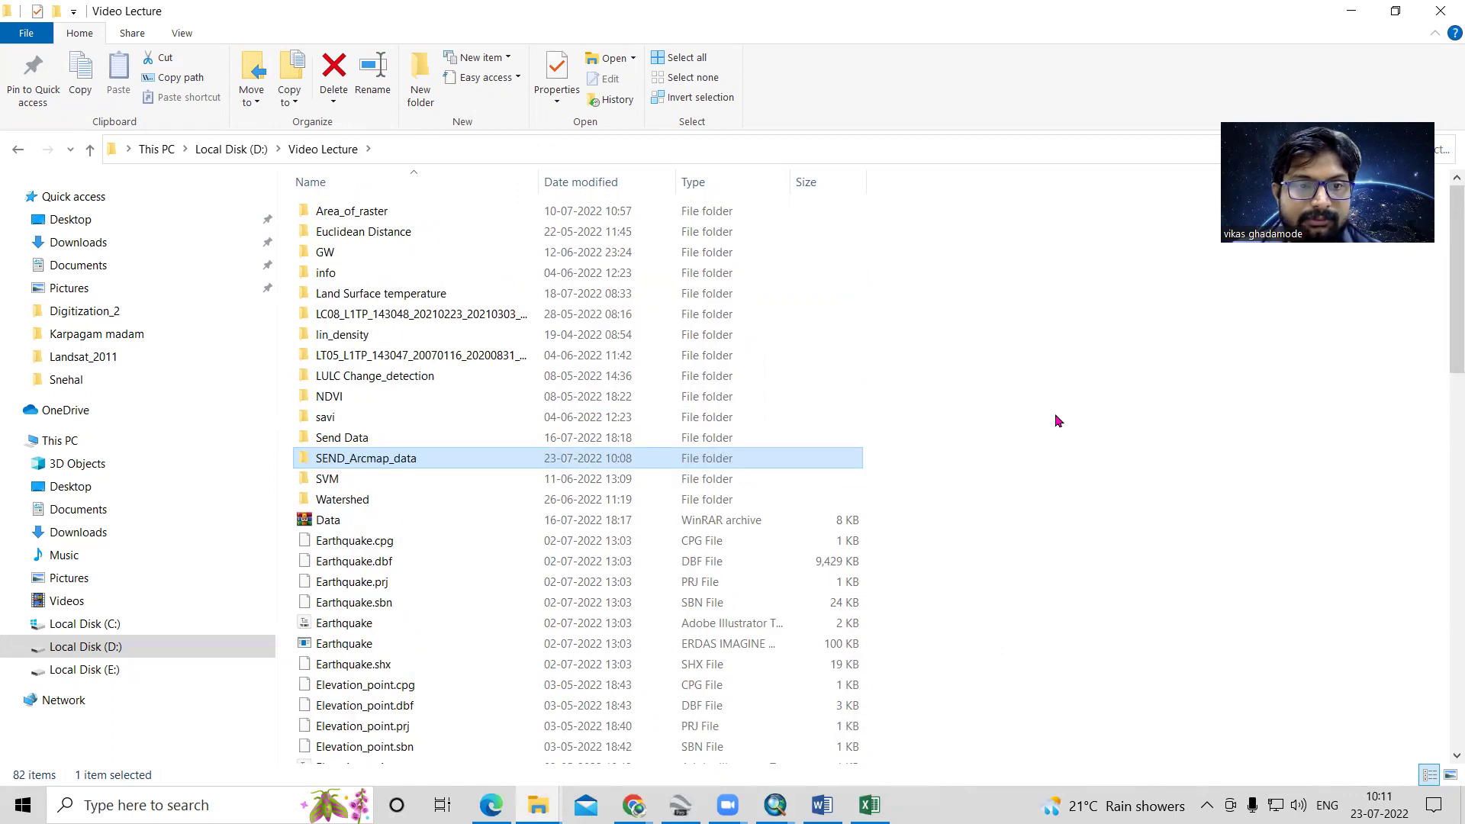
right_click(1168, 412)
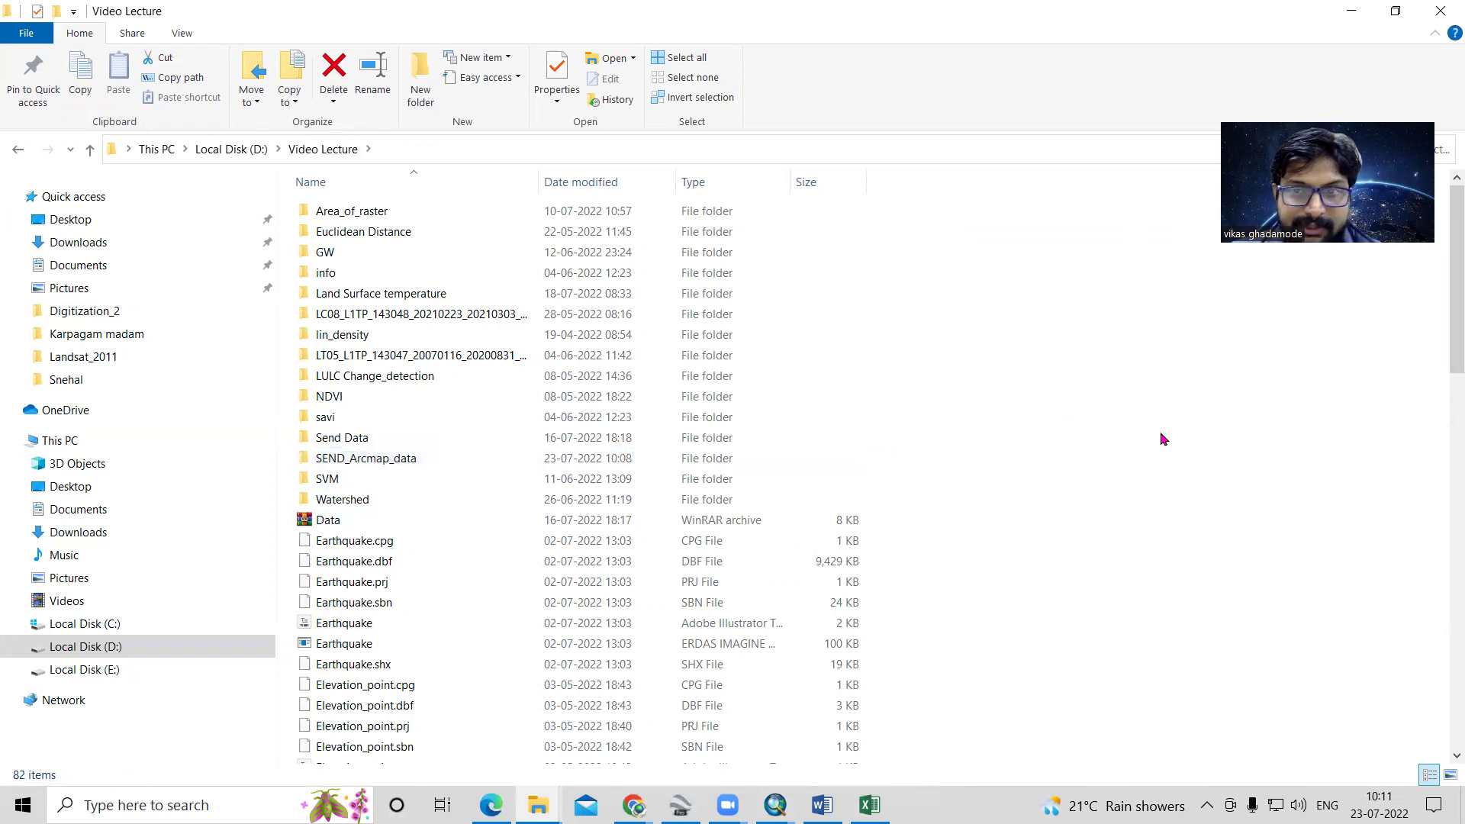
left_click(1050, 461)
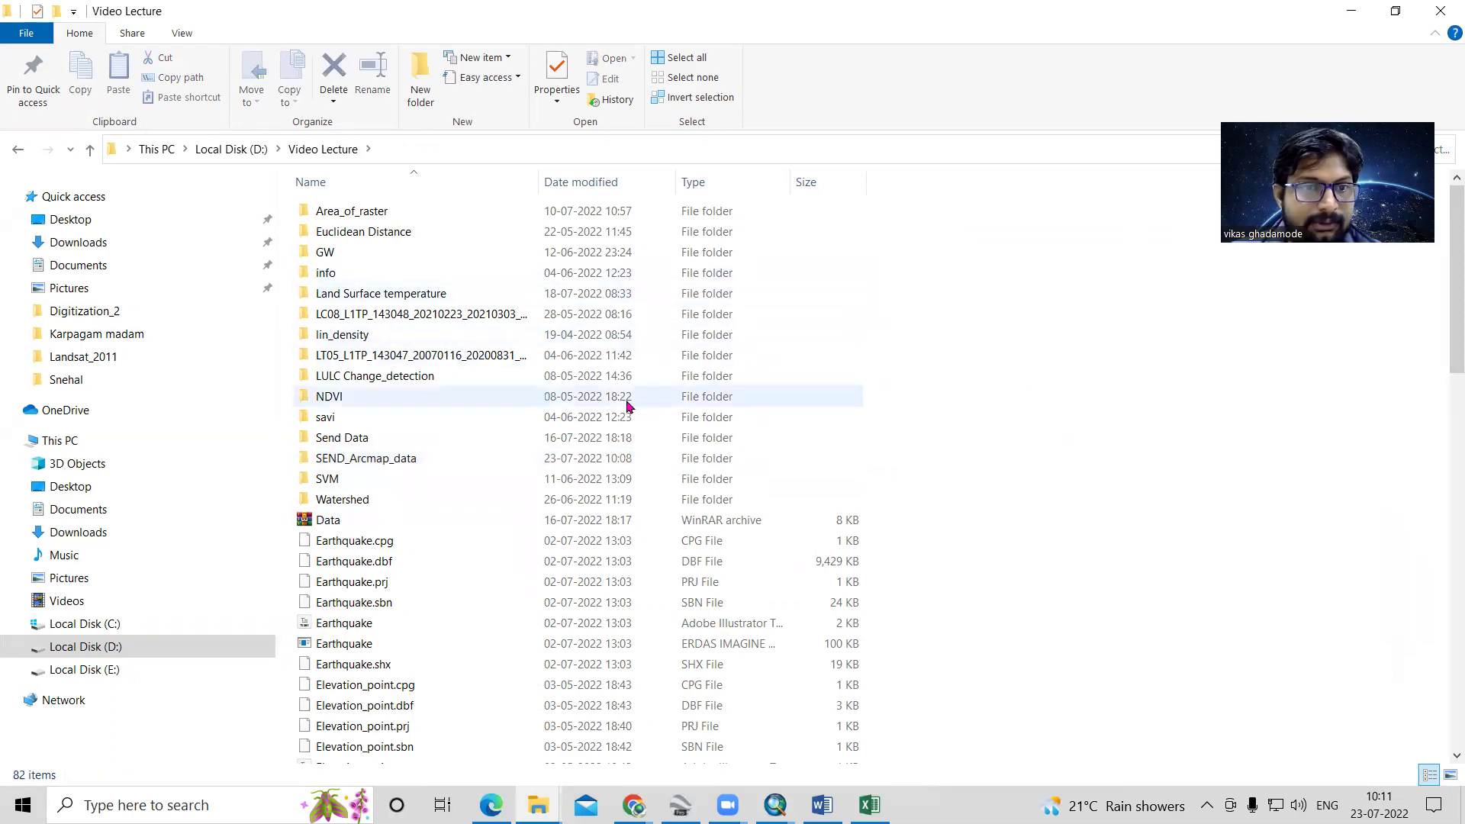
scroll(550, 510, "down", 5)
scroll(551, 510, "down", 13)
double_click(412, 506)
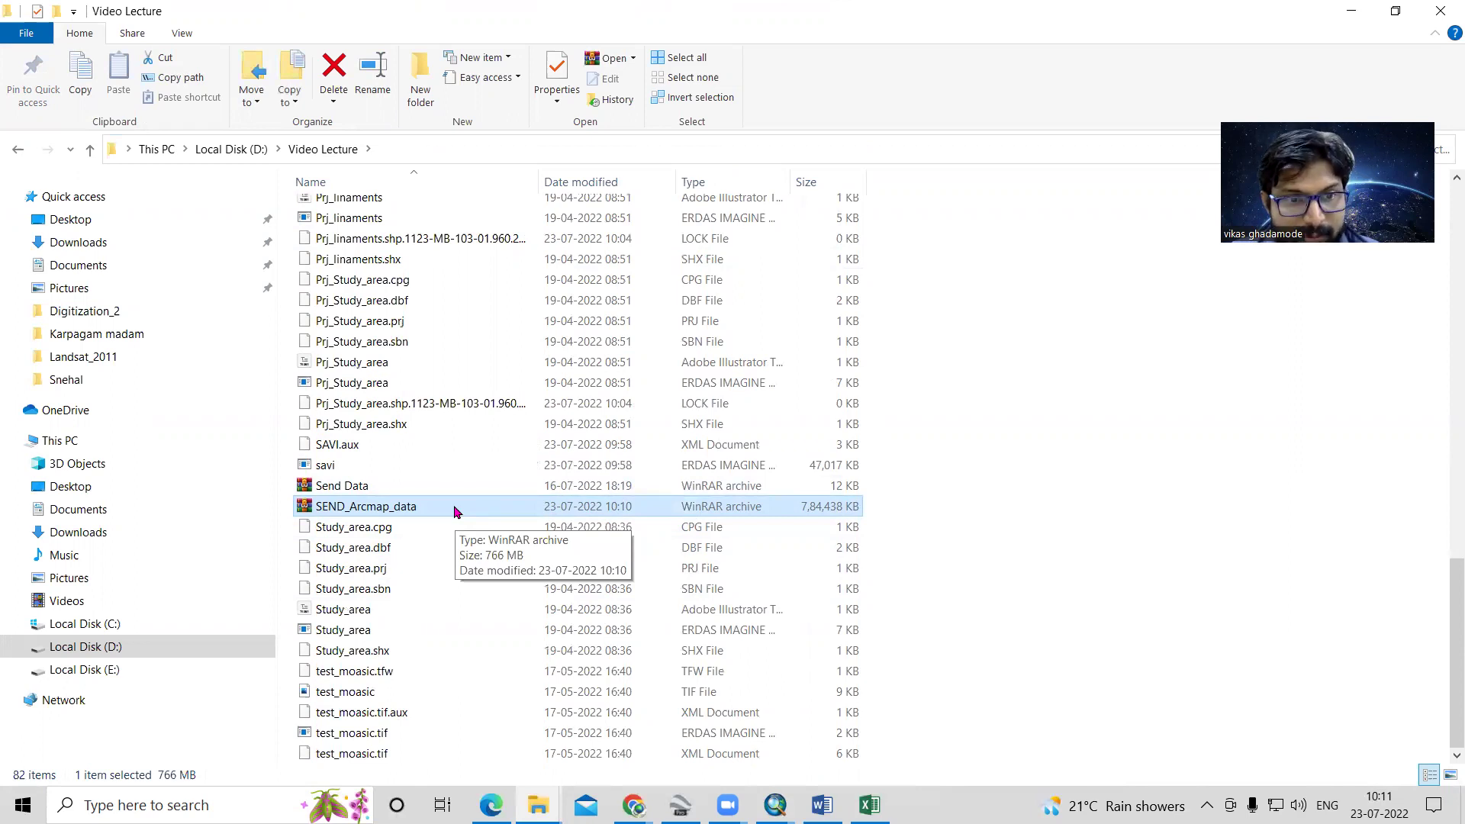
Step: Check the archive's SEND_Arcmap_data folder contents (24 files) in WinRAR, then close it
double_click(455, 511)
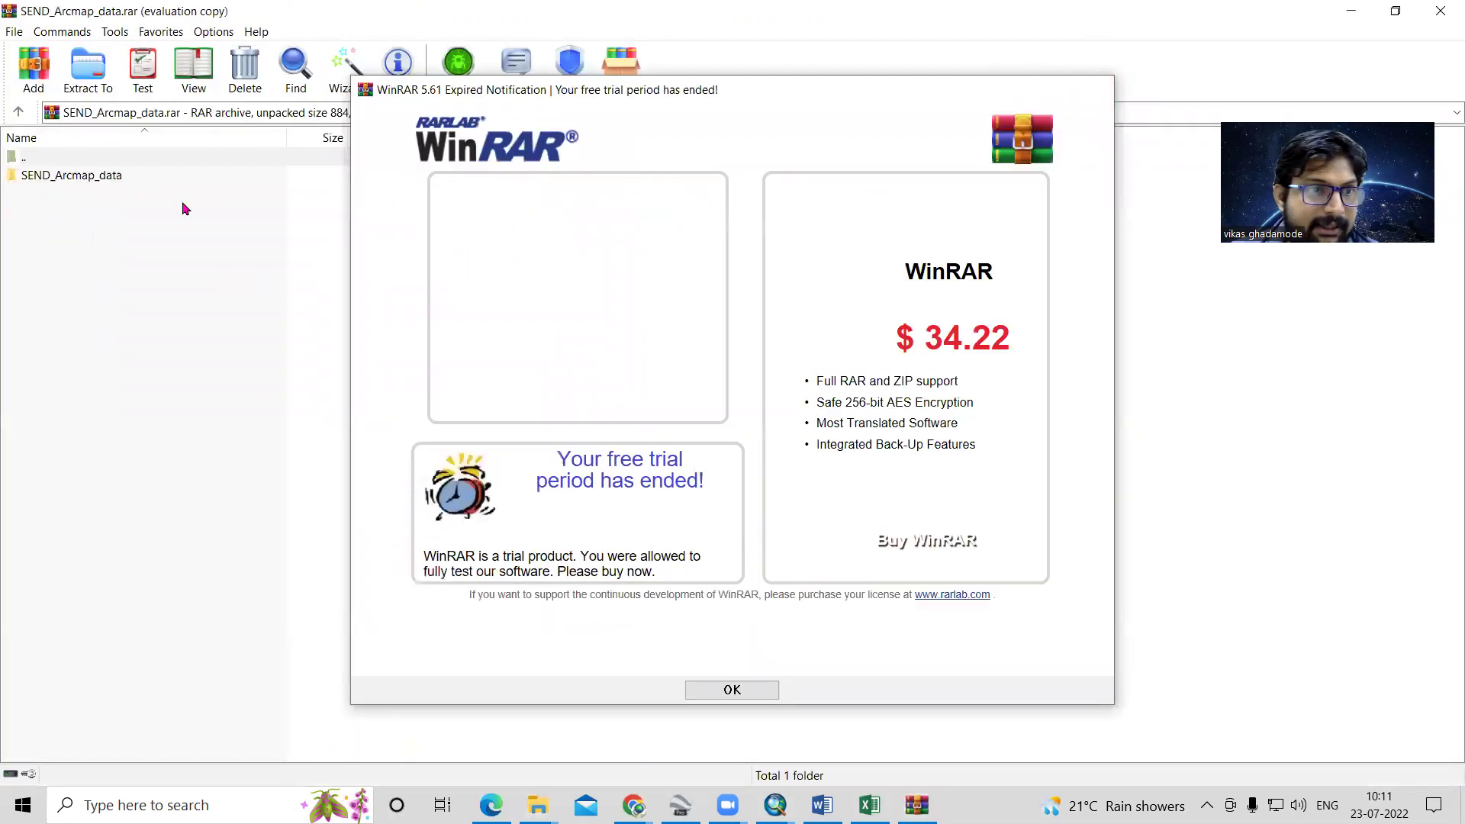
double_click(92, 175)
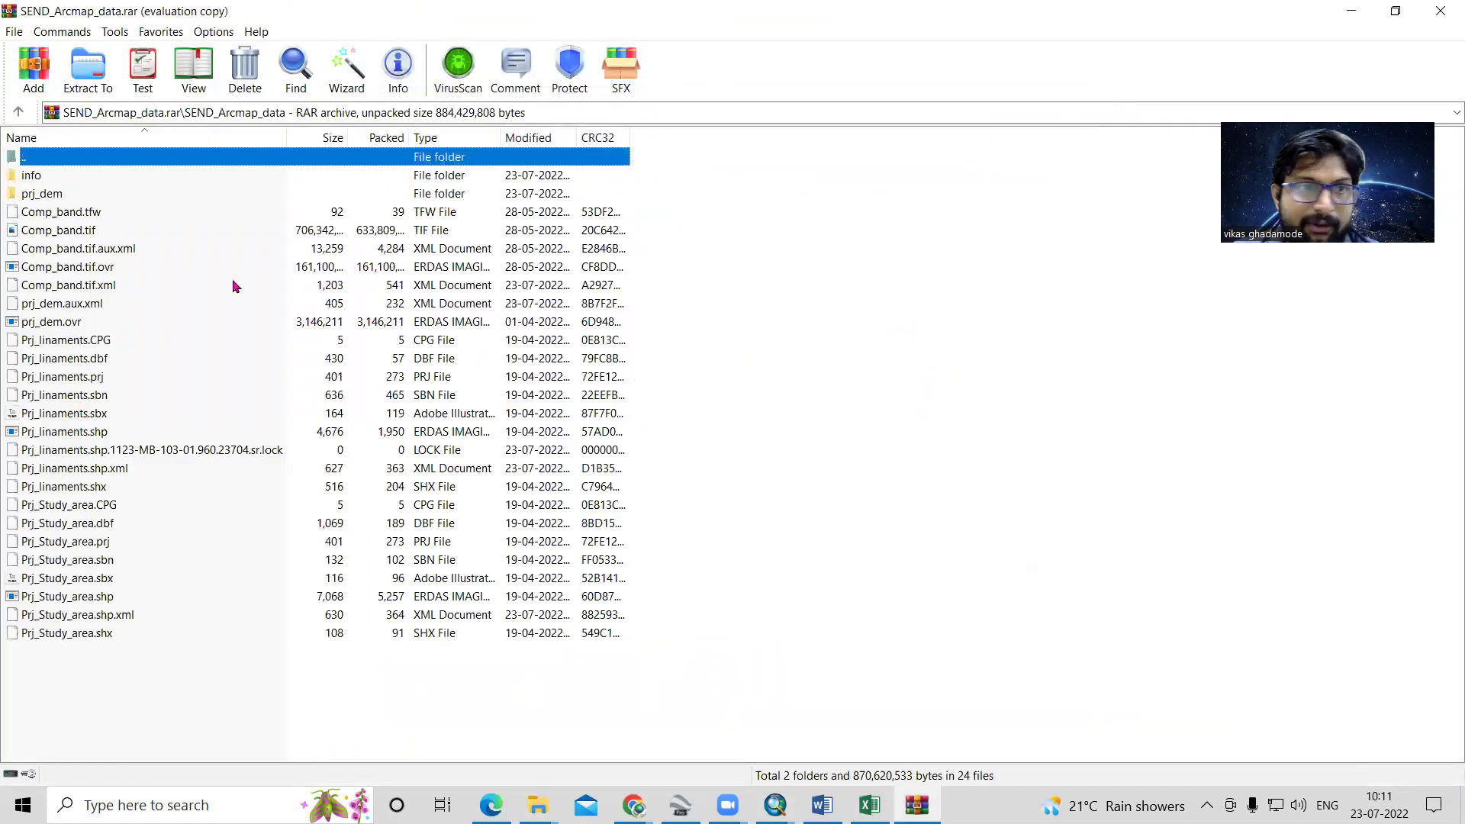
left_click(1440, 10)
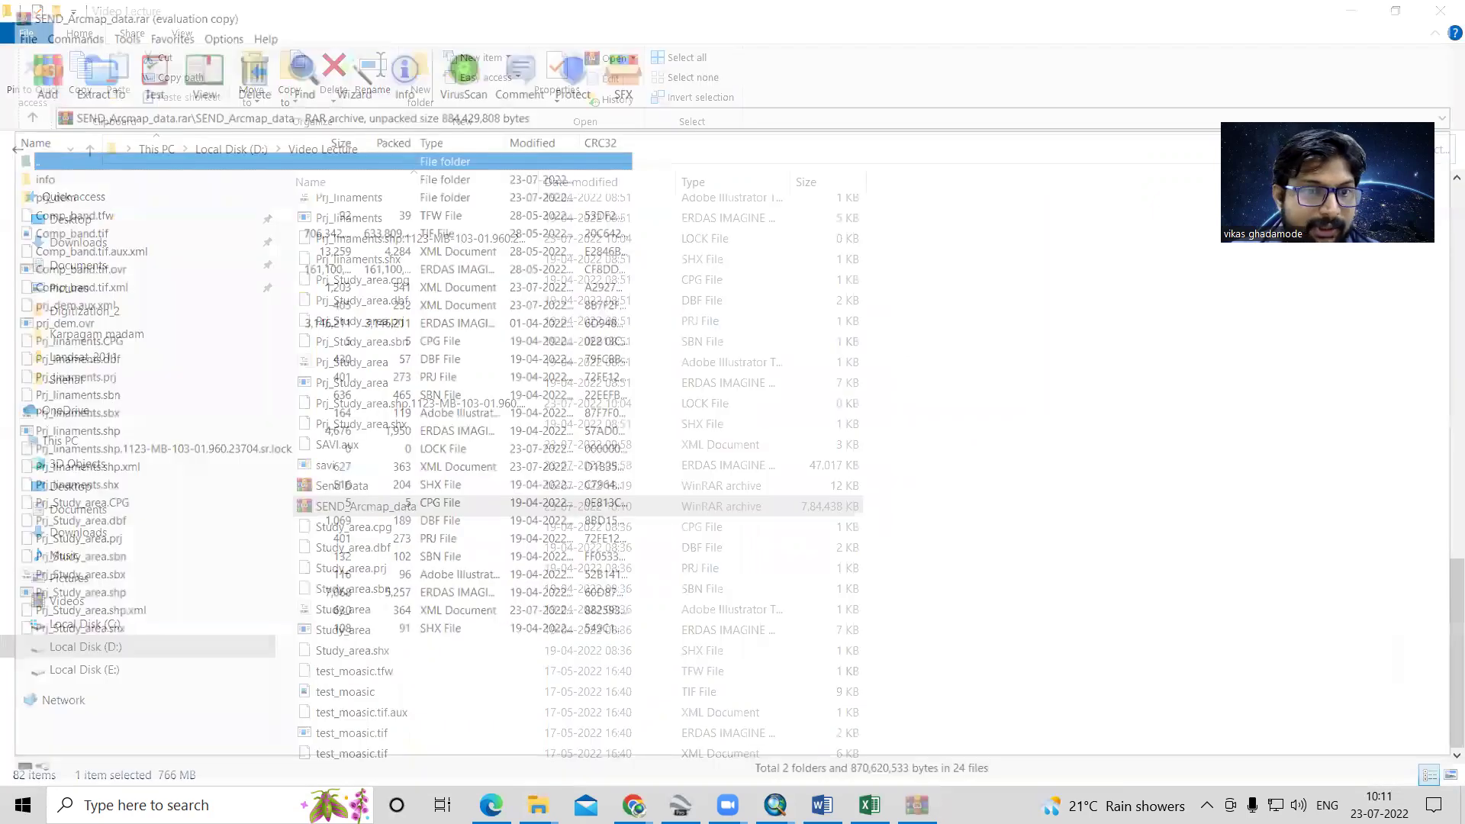
Step: Recheck the original SEND_Arcmap_data folder, then return to Video Lecture
right_click(347, 507)
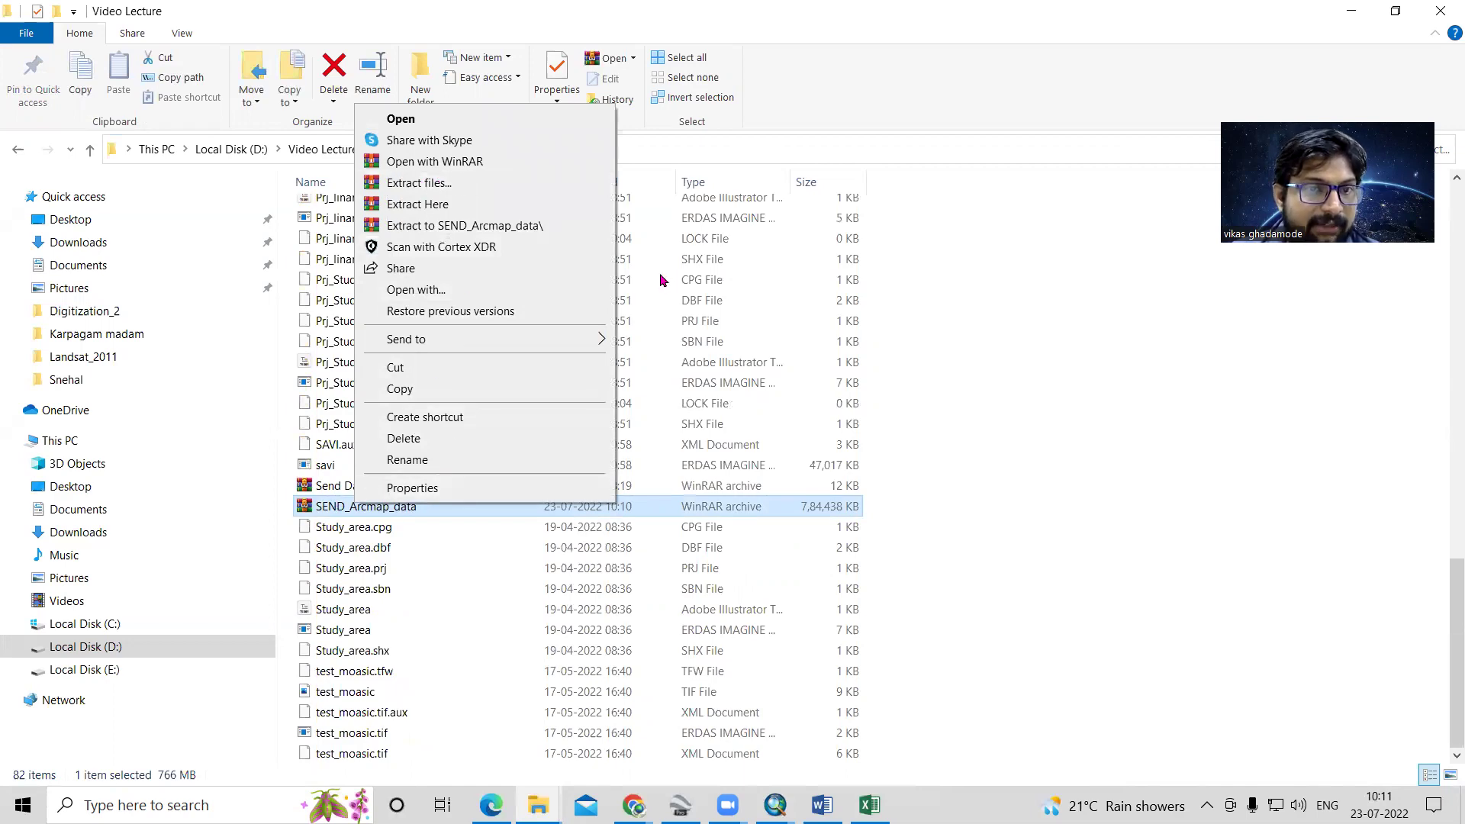
left_click(816, 500)
scroll(816, 500, "up", 1)
scroll(401, 428, "up", 15)
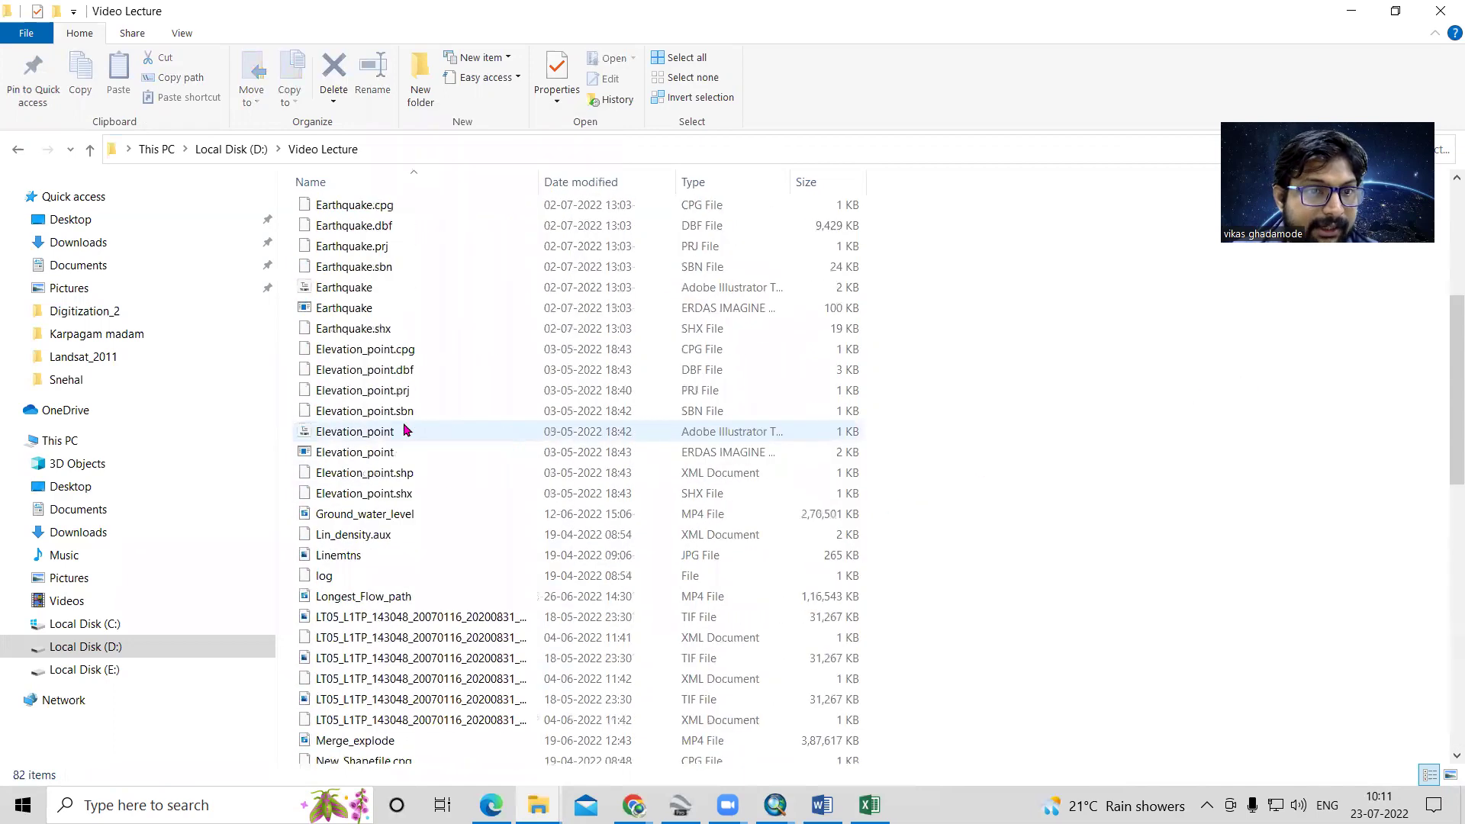
double_click(421, 458)
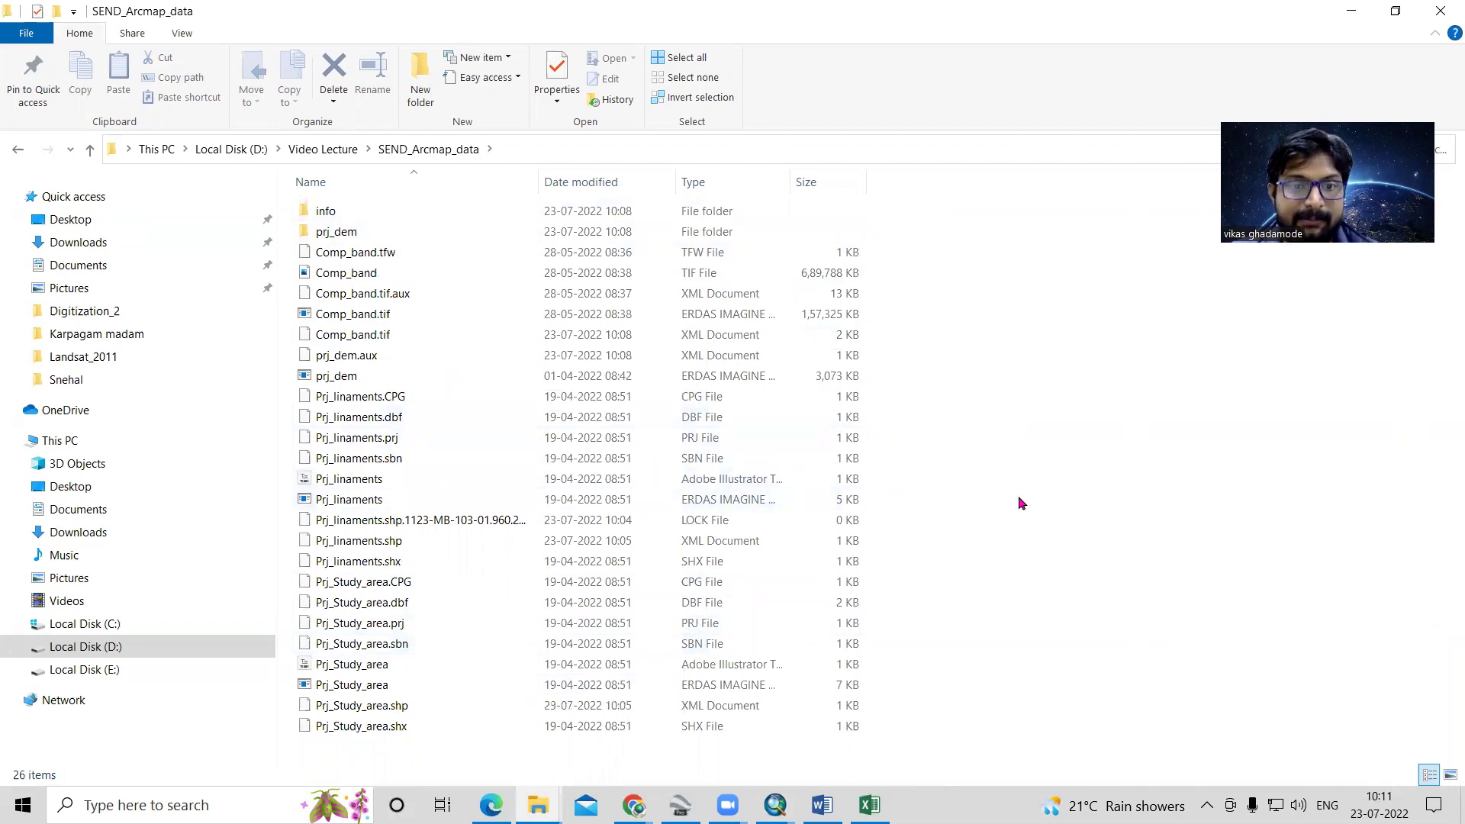
left_click(90, 149)
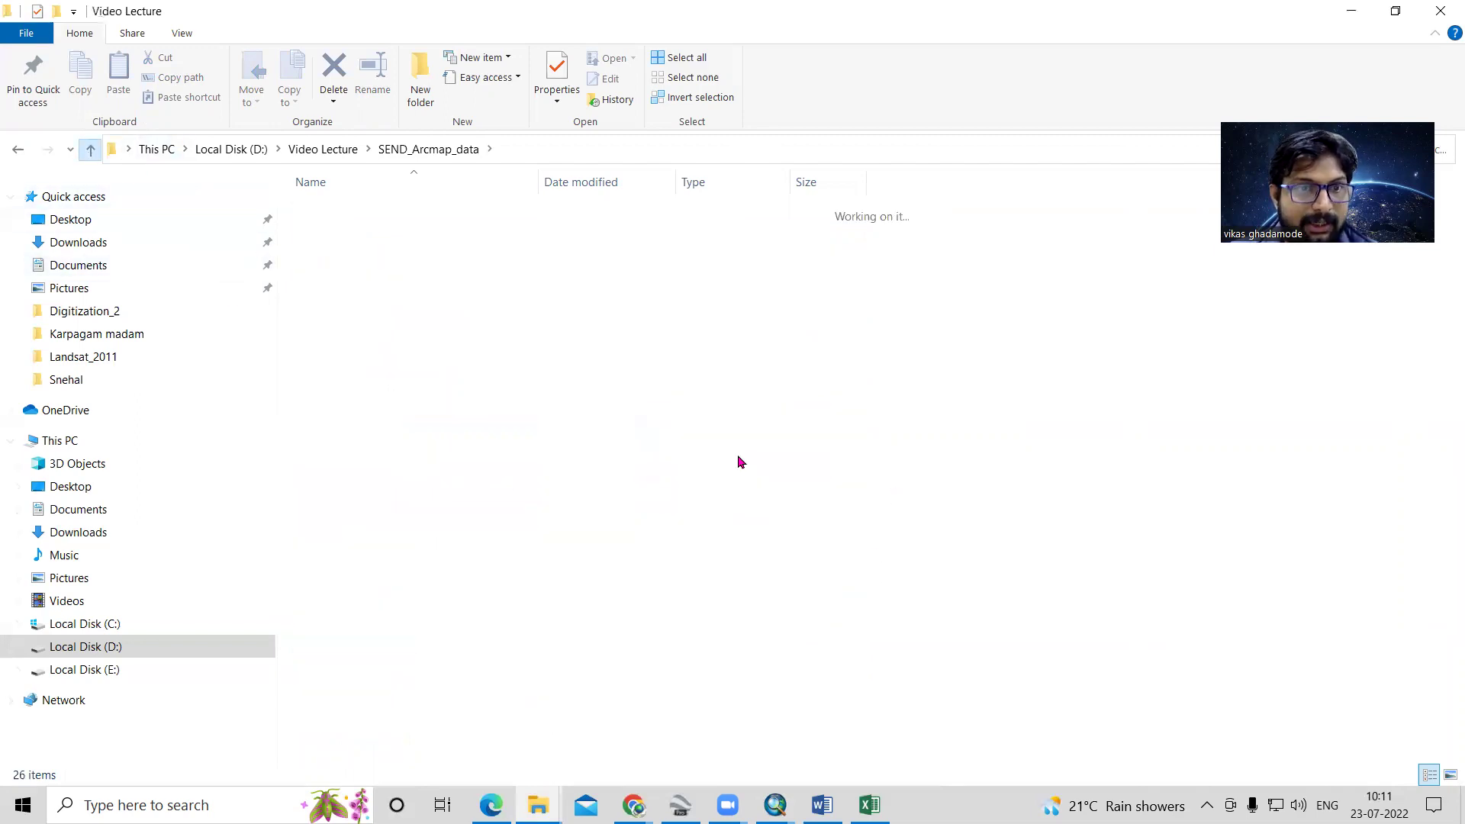
Step: Bring back the ArcMap map showing lineaments over the study-area polygon
mouse_move(776, 805)
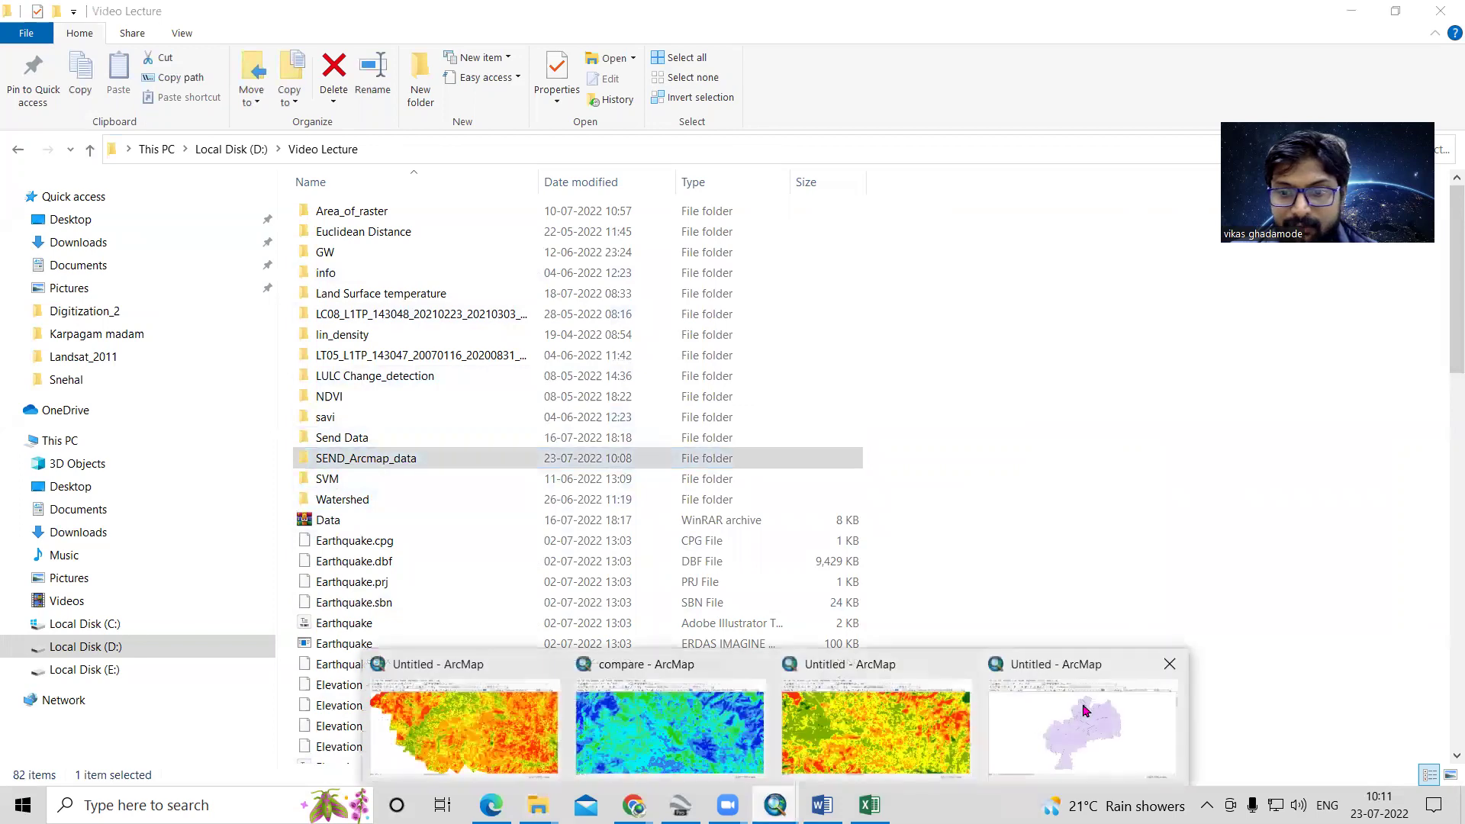
left_click(1085, 710)
scroll(1295, 428, "up", 2)
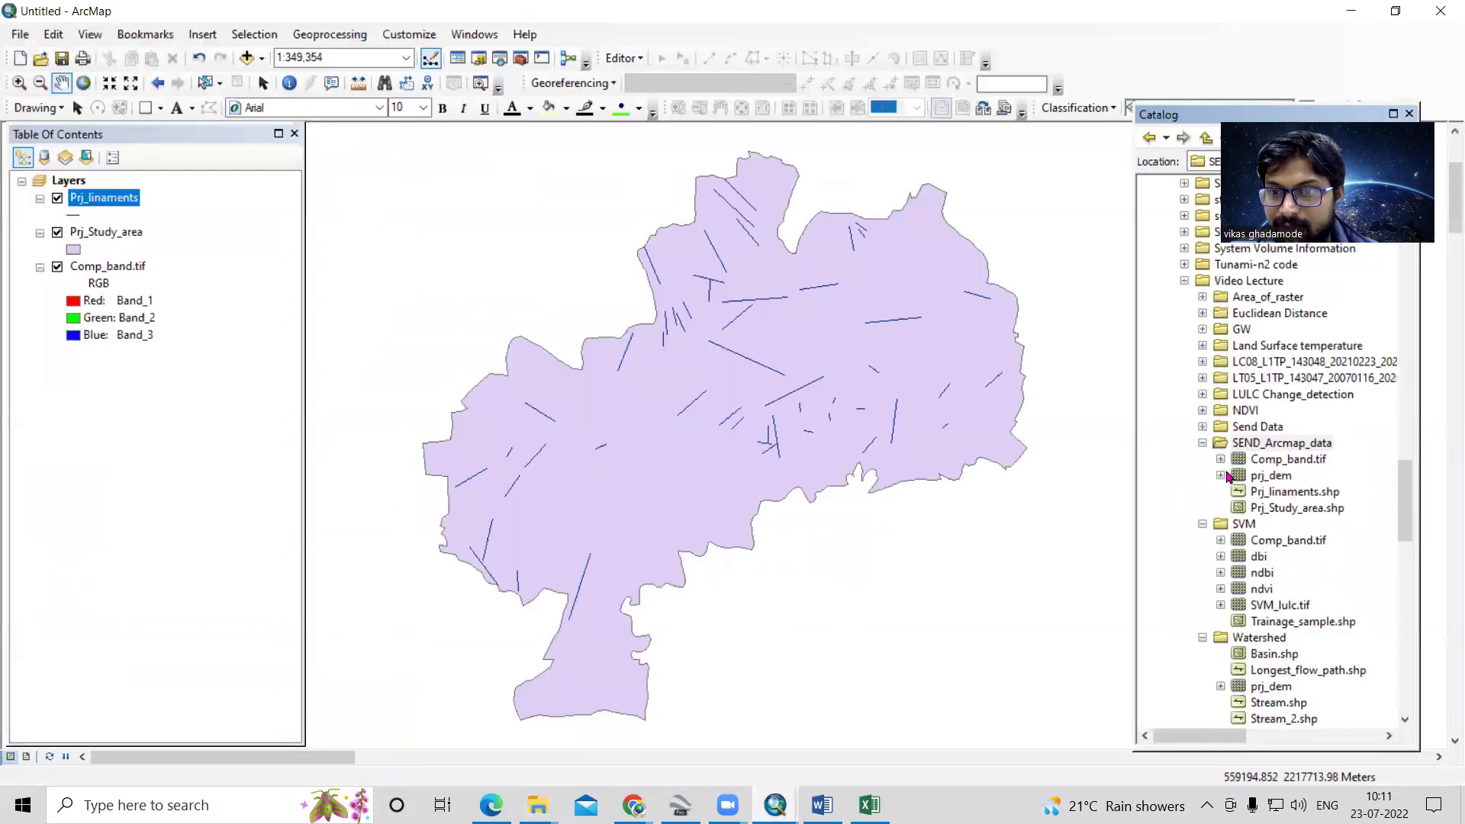